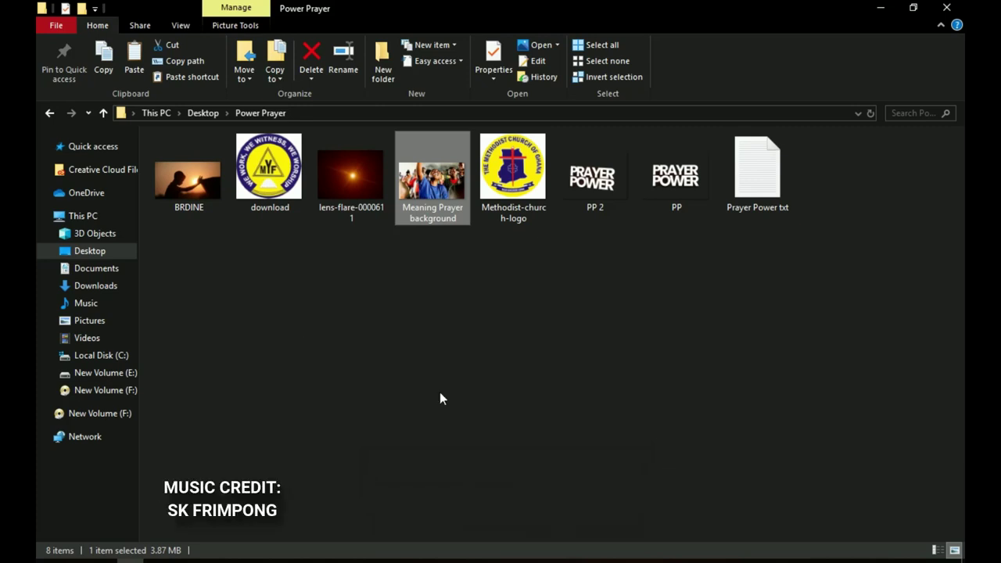
- Switch from the Power Prayer folder in File Explorer to the empty Photoshop workspace
{"action": "left_click", "coordinate": [499, 558]}
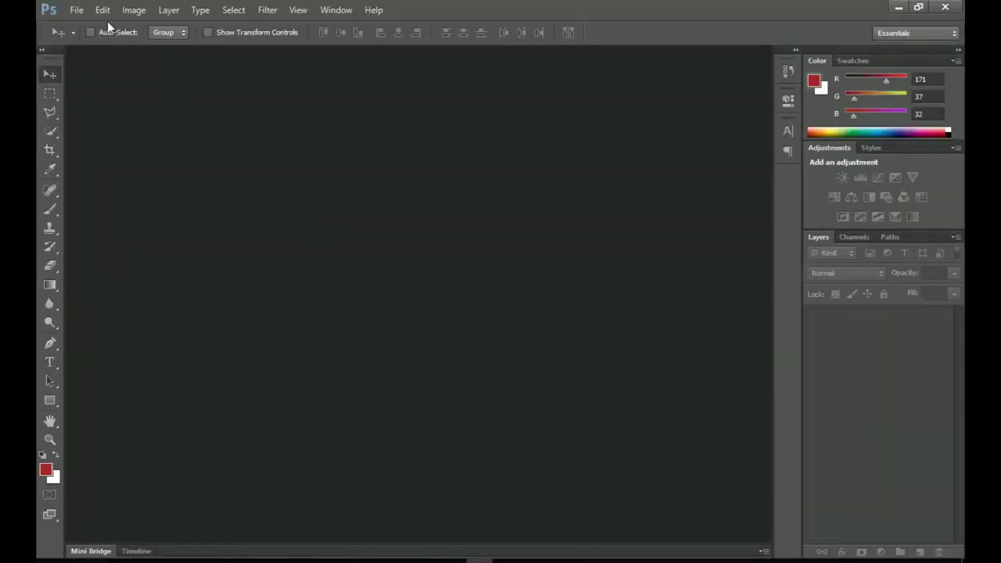
- Create a new A3 document (297 × 420 mm, 300 ppi, white) from the International Paper preset
{"action": "left_click", "coordinate": [77, 10]}
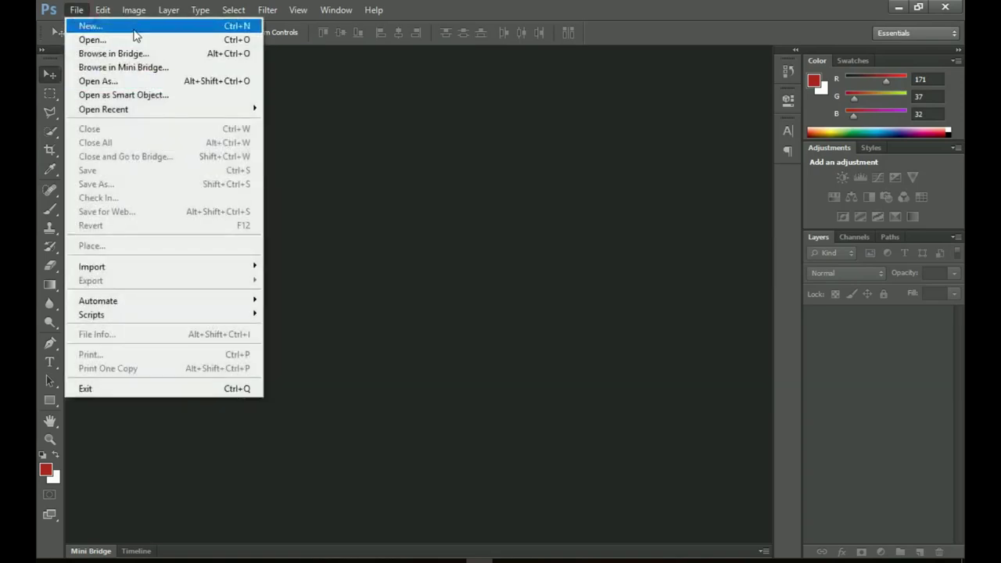
{"action": "left_click", "coordinate": [133, 28]}
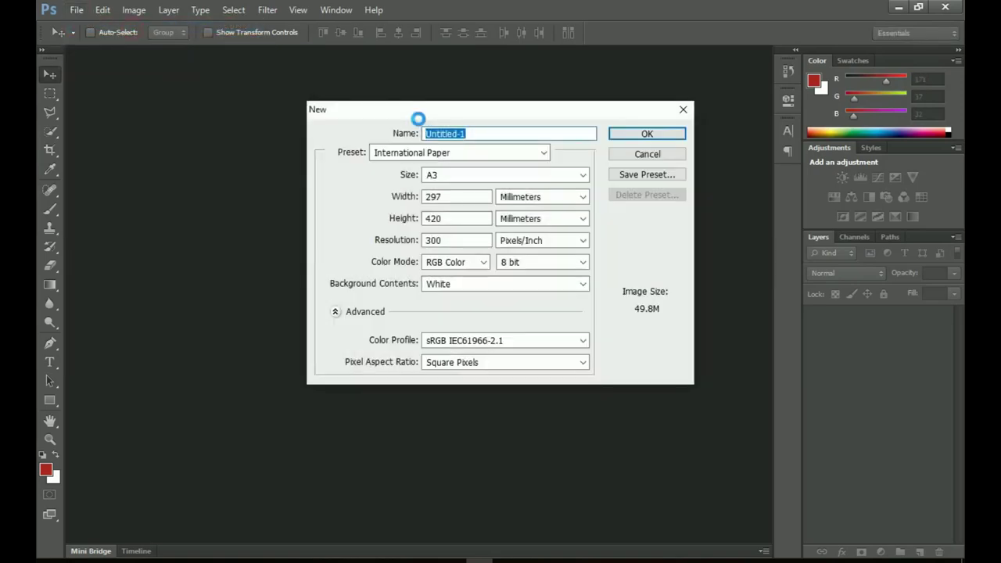
{"action": "left_click", "coordinate": [458, 155]}
{"action": "left_click", "coordinate": [452, 215]}
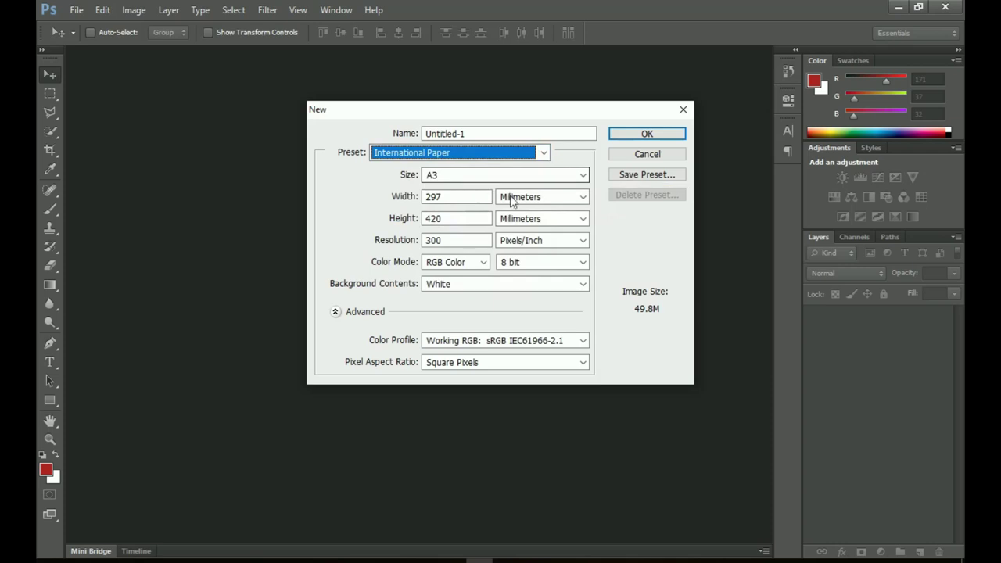
{"action": "left_click", "coordinate": [648, 134]}
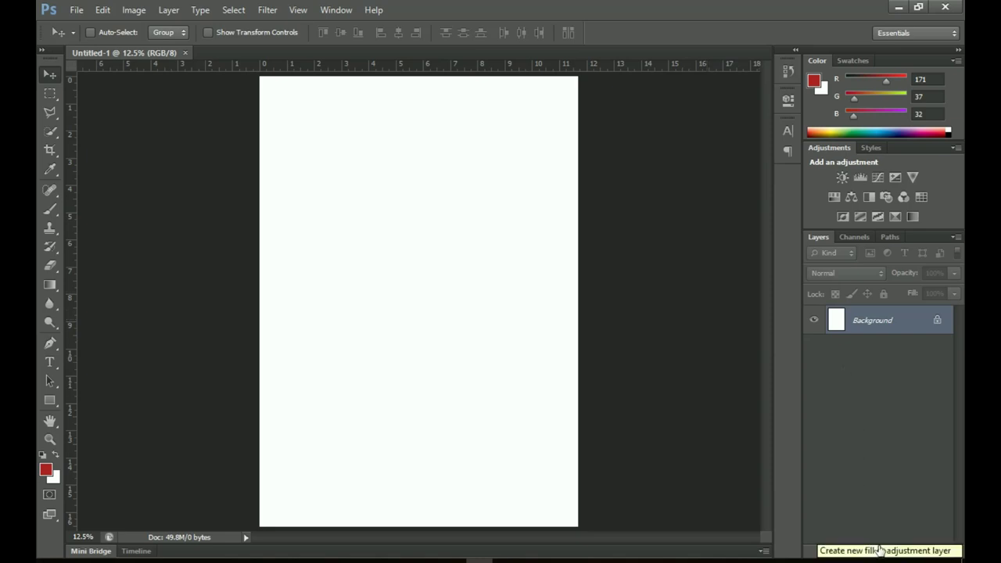
- Add a Gradient fill layer using the dark red preset gradient
{"action": "left_click", "coordinate": [880, 551]}
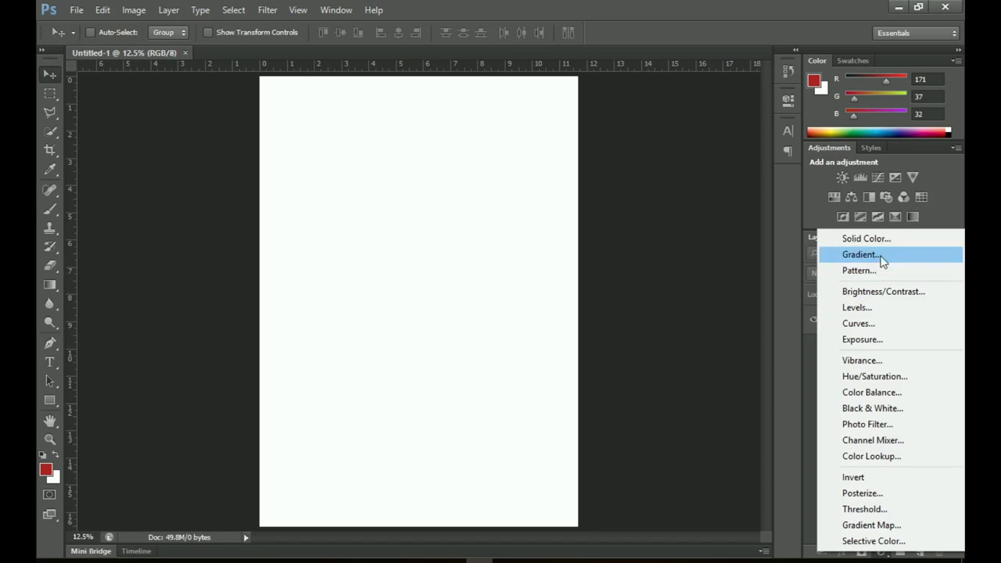
{"action": "left_click", "coordinate": [858, 254]}
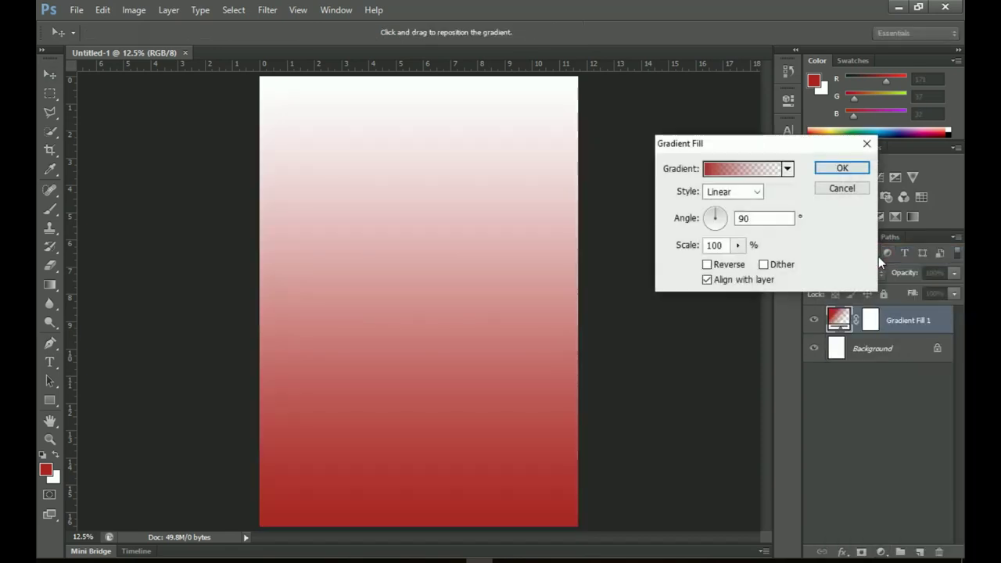
{"action": "left_click", "coordinate": [766, 171]}
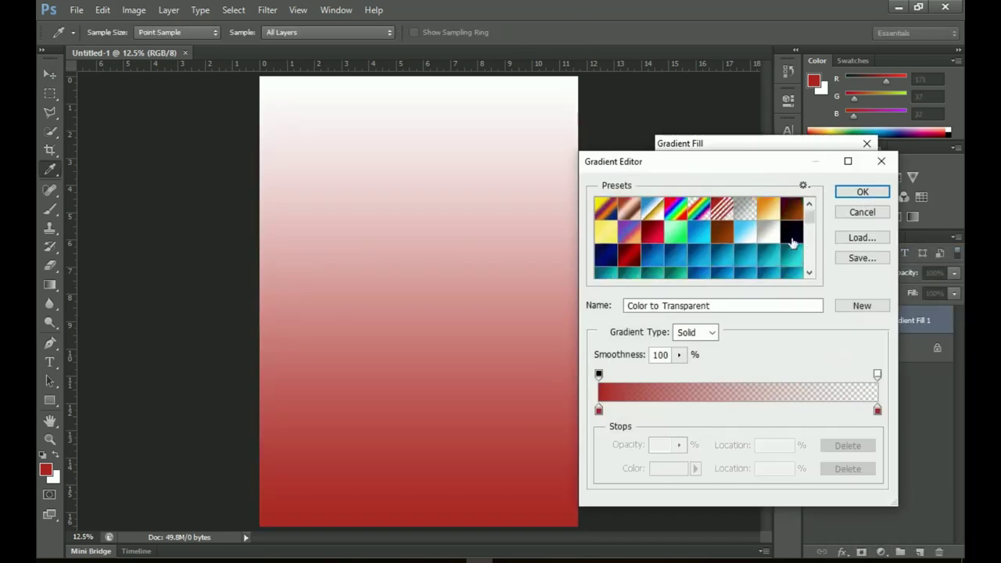
{"action": "scroll", "coordinate": [791, 243], "scroll_direction": "down", "scroll_amount": 3}
{"action": "left_click", "coordinate": [811, 226]}
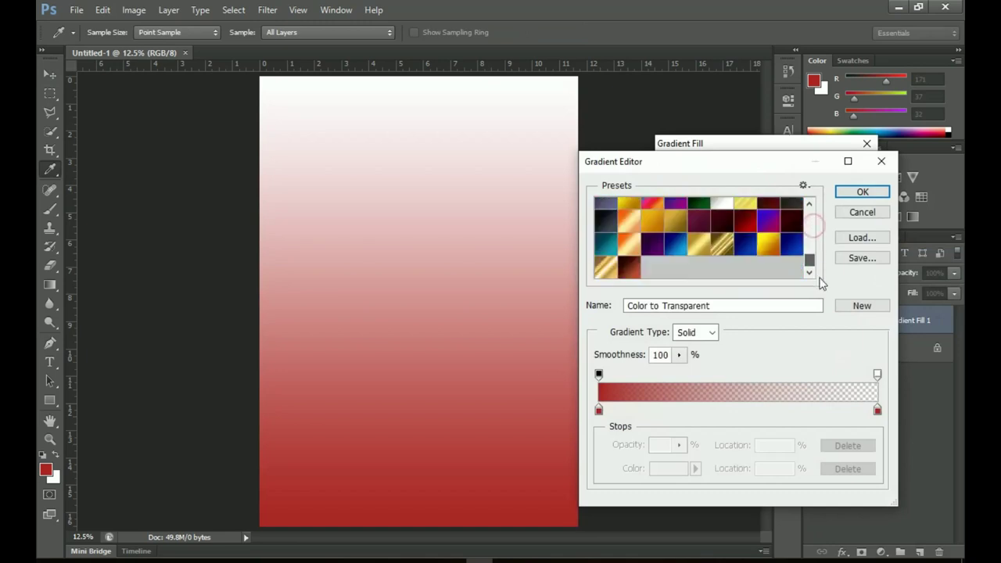
{"action": "left_click", "coordinate": [631, 270]}
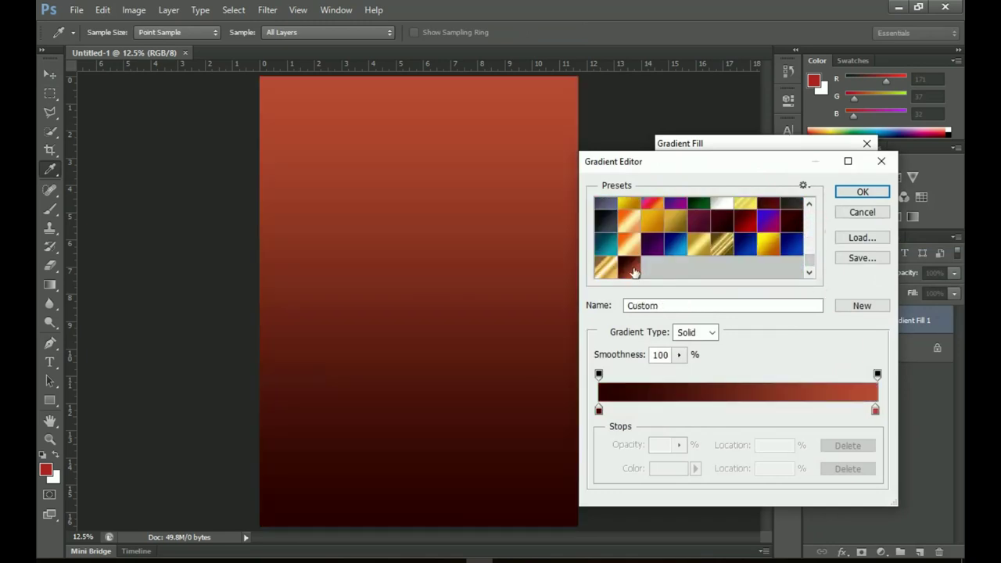
- Set the gradient's left stop to 250000 and right stop to b94b31
{"action": "left_click", "coordinate": [598, 410]}
{"action": "left_click", "coordinate": [669, 468]}
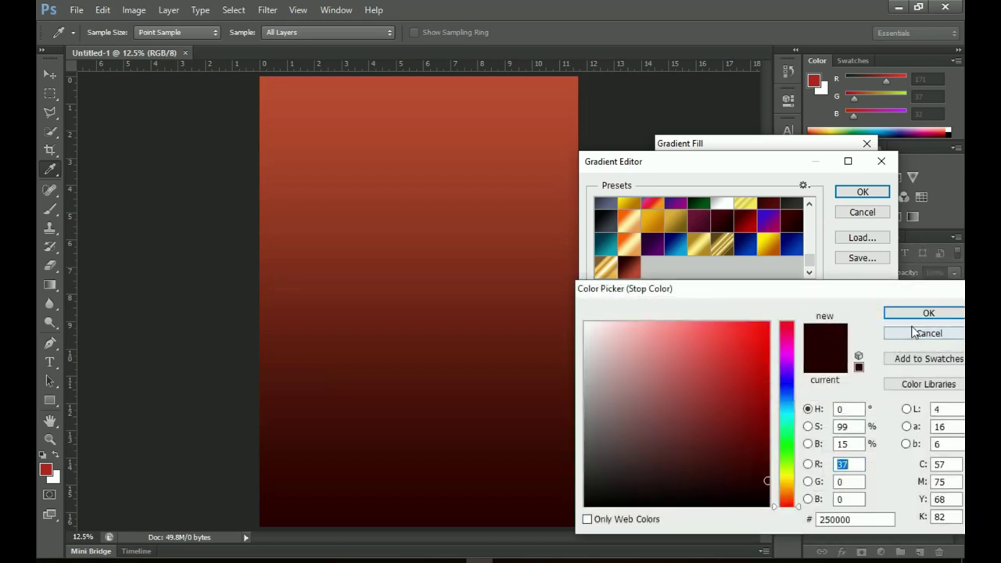
{"action": "double_click", "coordinate": [834, 519]}
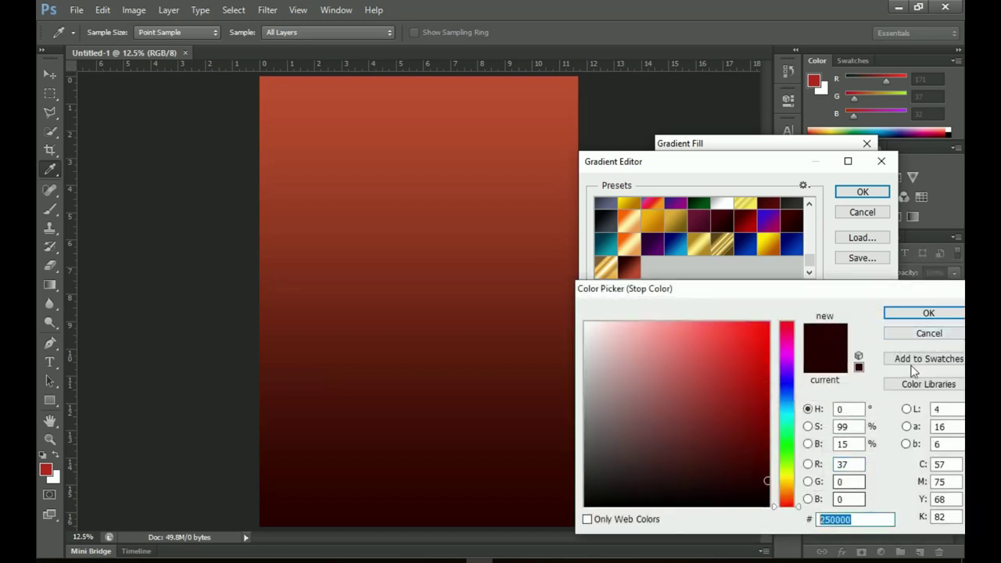
{"action": "left_click", "coordinate": [892, 313]}
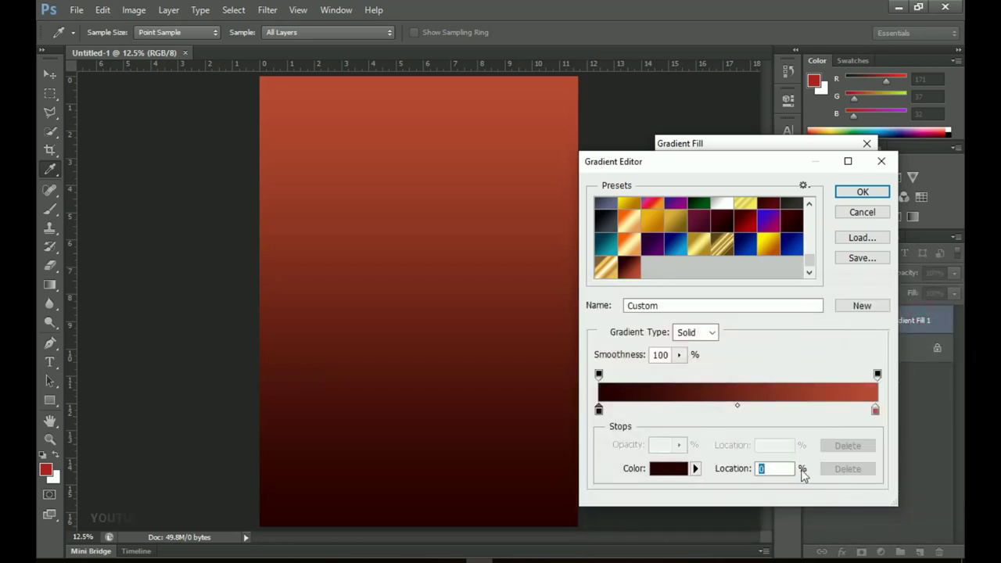
{"action": "left_click", "coordinate": [875, 411]}
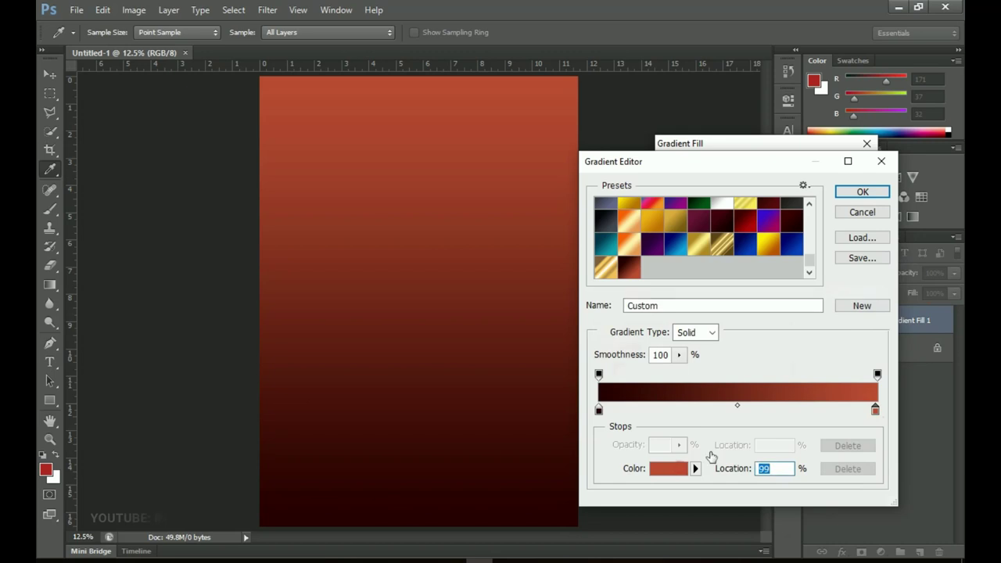
{"action": "left_click", "coordinate": [668, 468]}
{"action": "left_click_drag", "start_coordinate": [874, 519], "coordinate": [698, 519]}
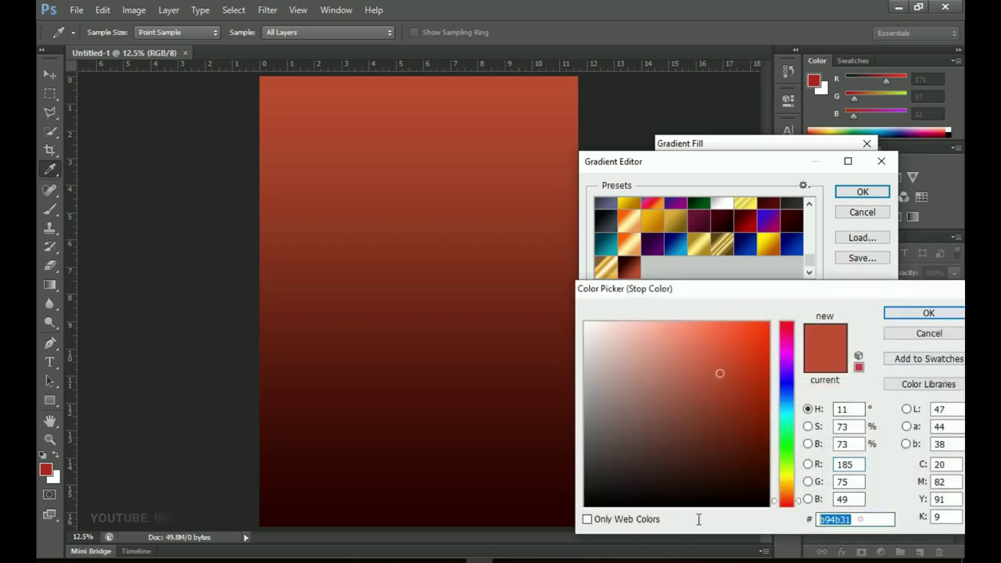
{"action": "left_click", "coordinate": [910, 320]}
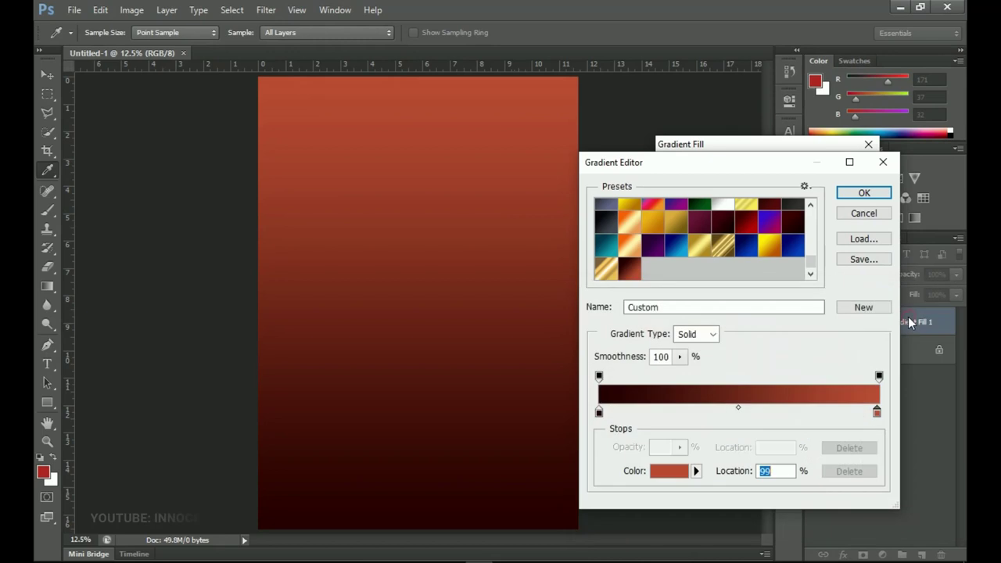
- Make Gradient Fill 1 a reversed Radial gradient at 120% scale
{"action": "left_click", "coordinate": [847, 195]}
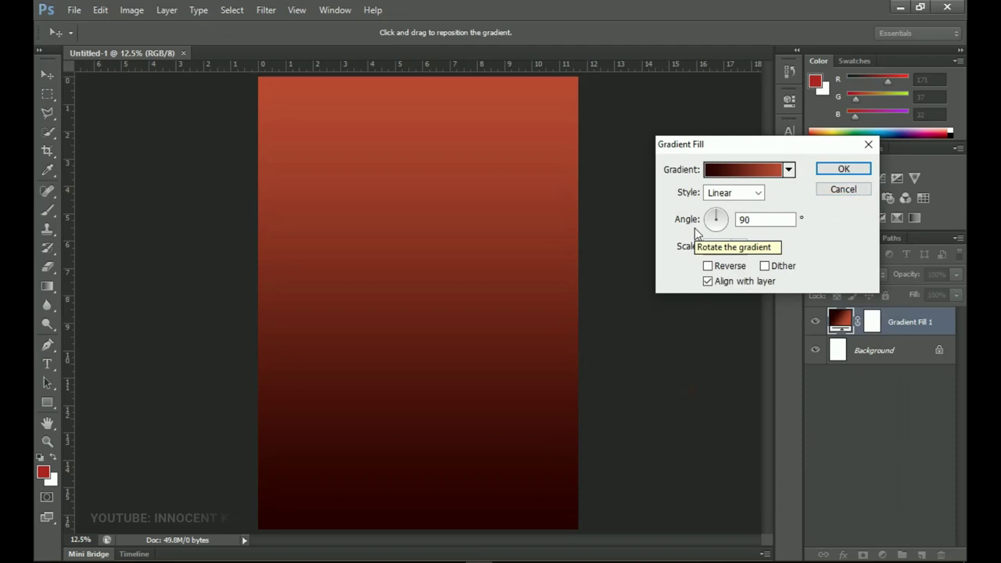
{"action": "left_click", "coordinate": [751, 192]}
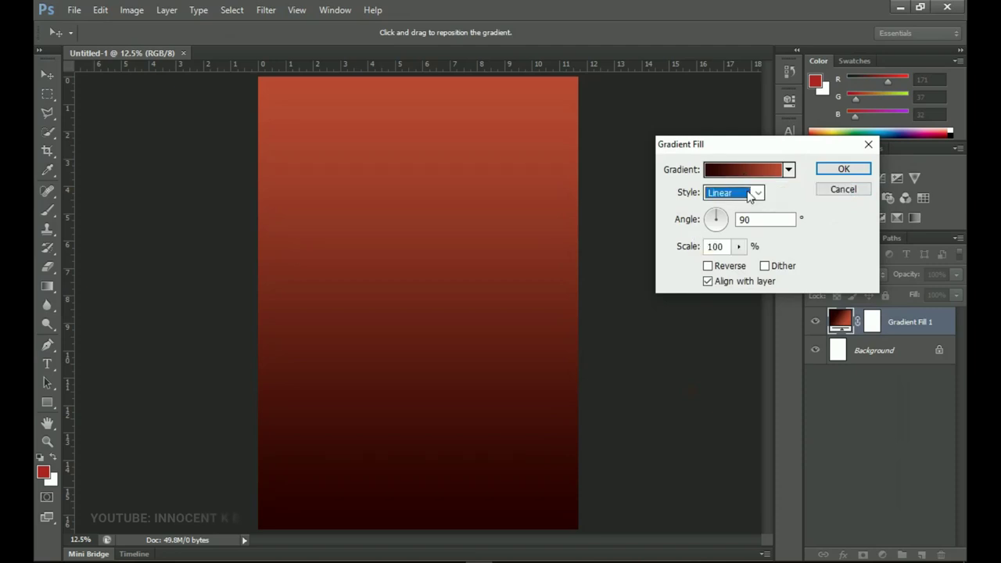
{"action": "left_click", "coordinate": [717, 219]}
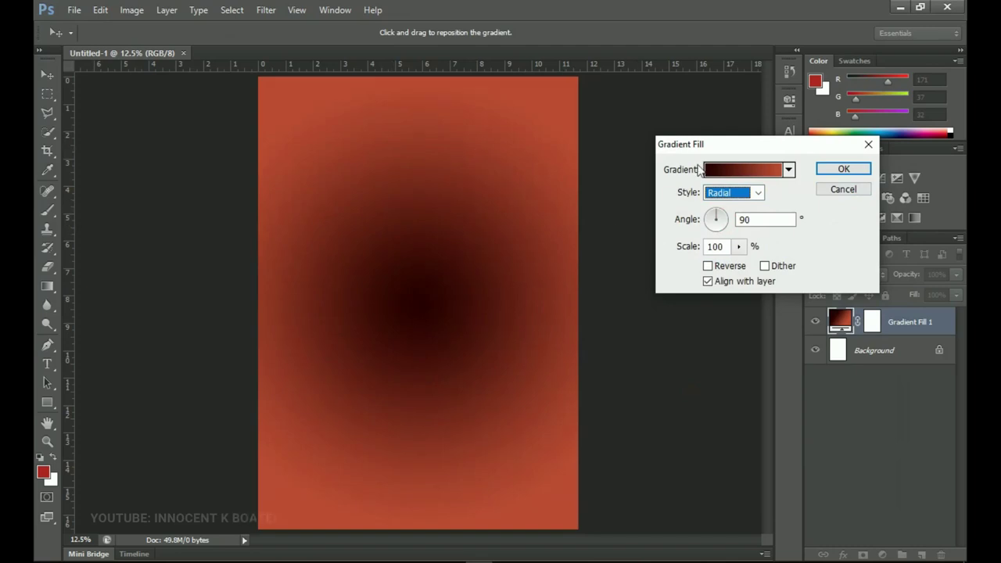
{"action": "left_click", "coordinate": [708, 267]}
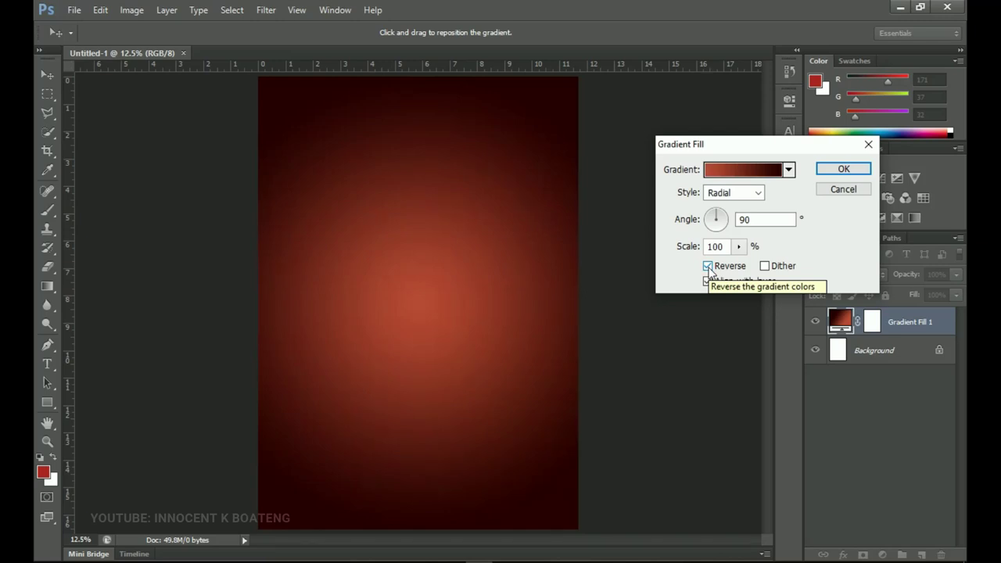
{"action": "double_click", "coordinate": [714, 246]}
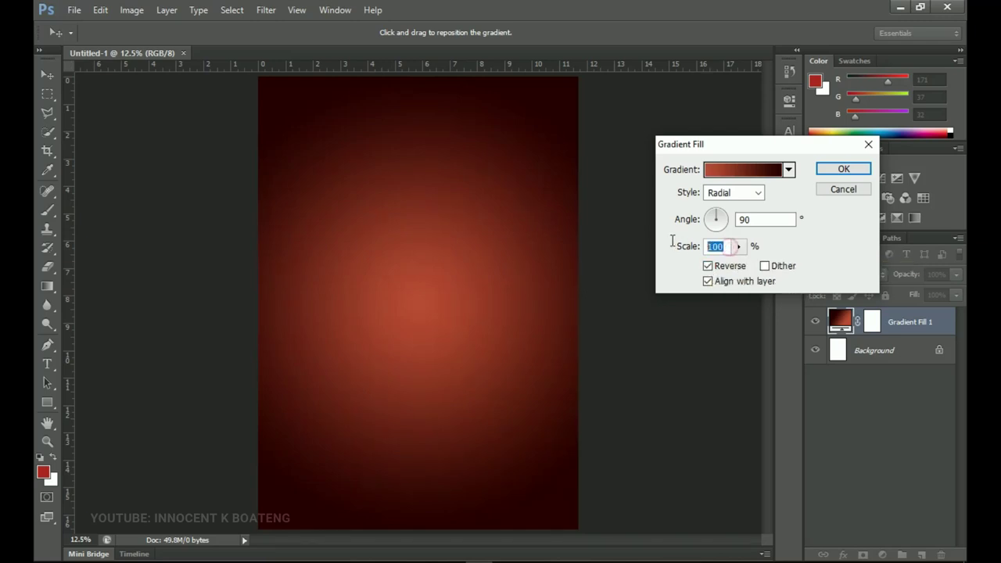
{"action": "type", "text": "120"}
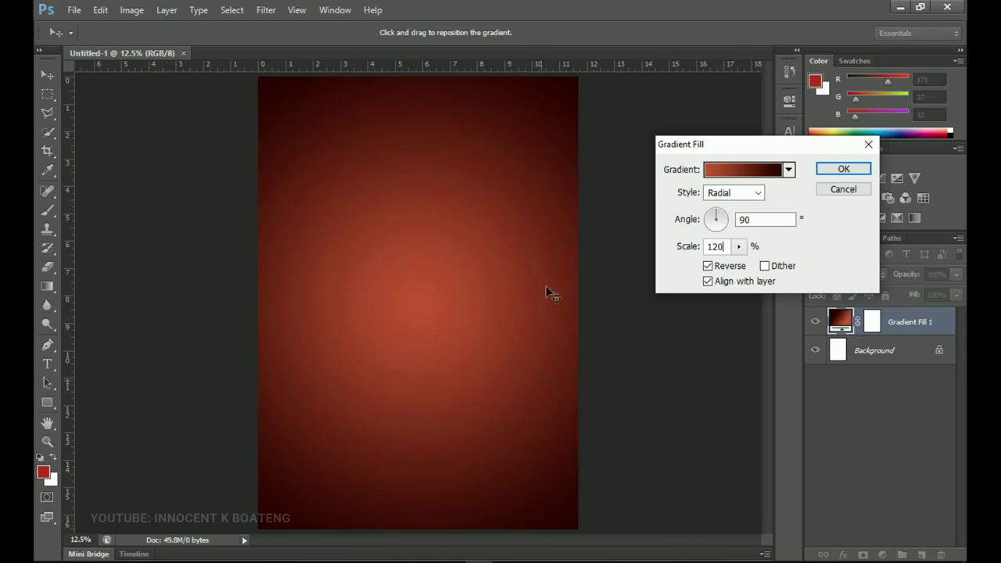
{"action": "left_click", "coordinate": [841, 168]}
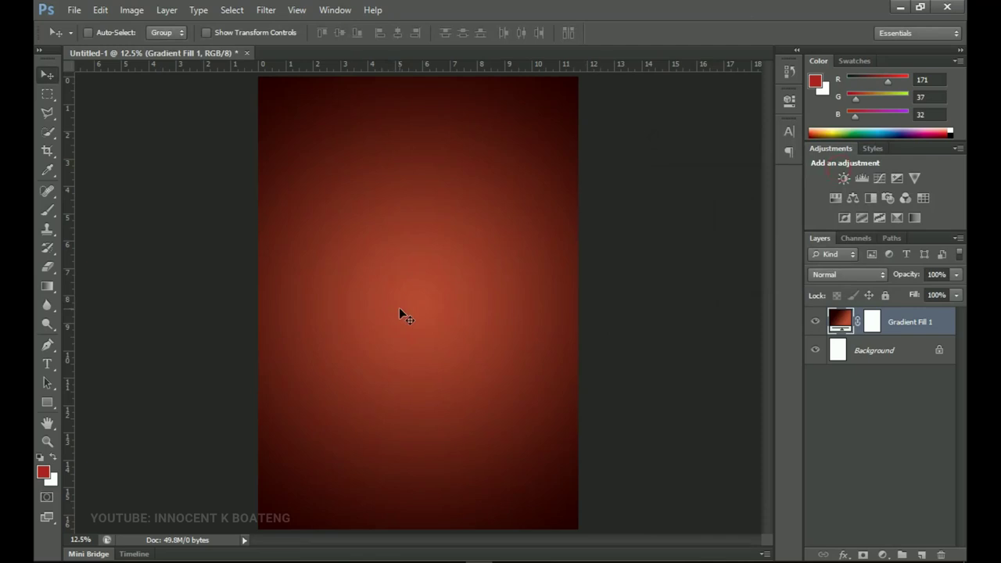
- Place the Church backgrounds (3) photo across the top of the page, slightly enlarged
{"action": "key", "text": "alt+Tab"}
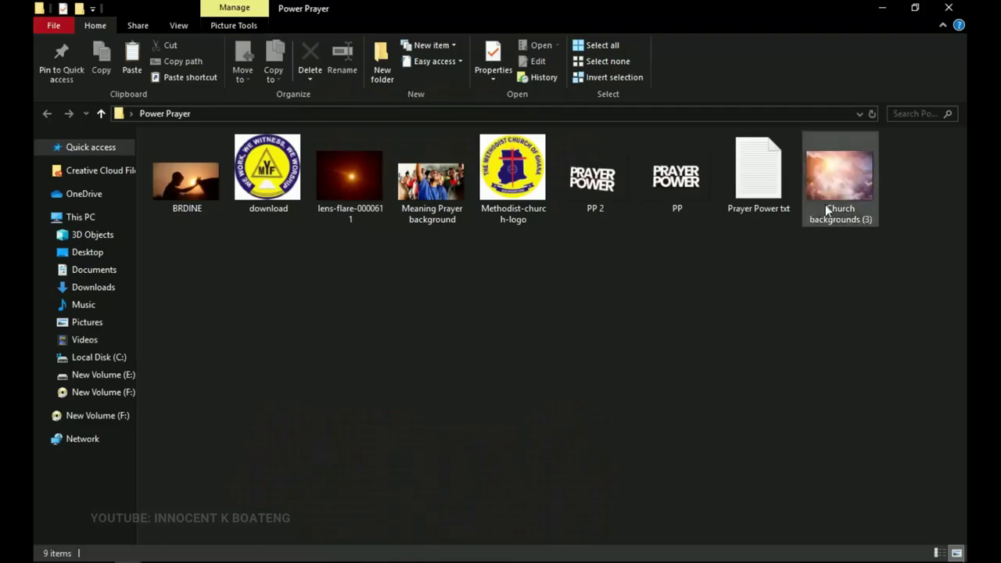
{"action": "left_click_drag", "start_coordinate": [832, 185], "coordinate": [433, 175]}
{"action": "left_click_drag", "start_coordinate": [496, 302], "coordinate": [494, 187]}
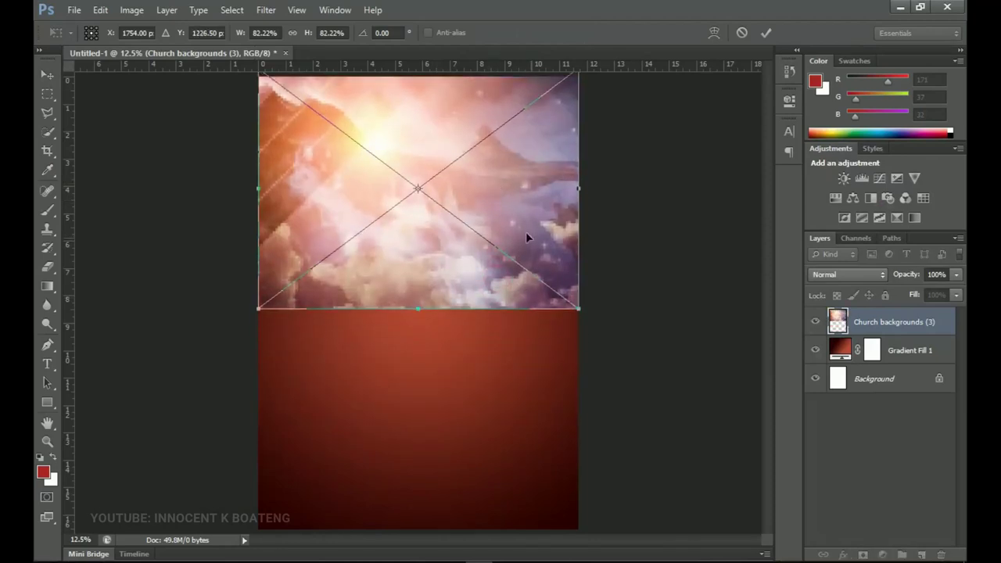
{"action": "left_click_drag", "start_coordinate": [579, 309], "coordinate": [579, 311]}
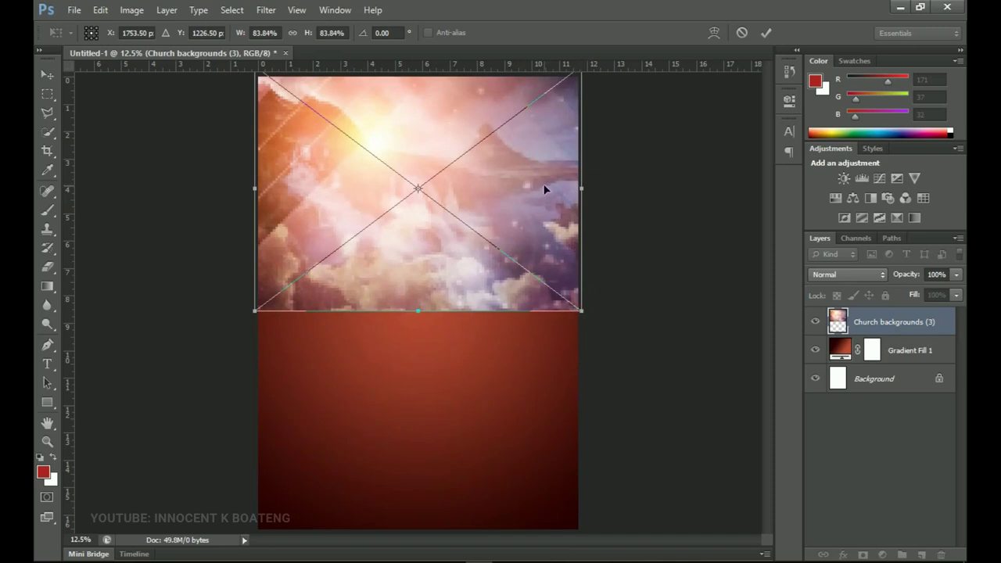
{"action": "key", "text": "Return"}
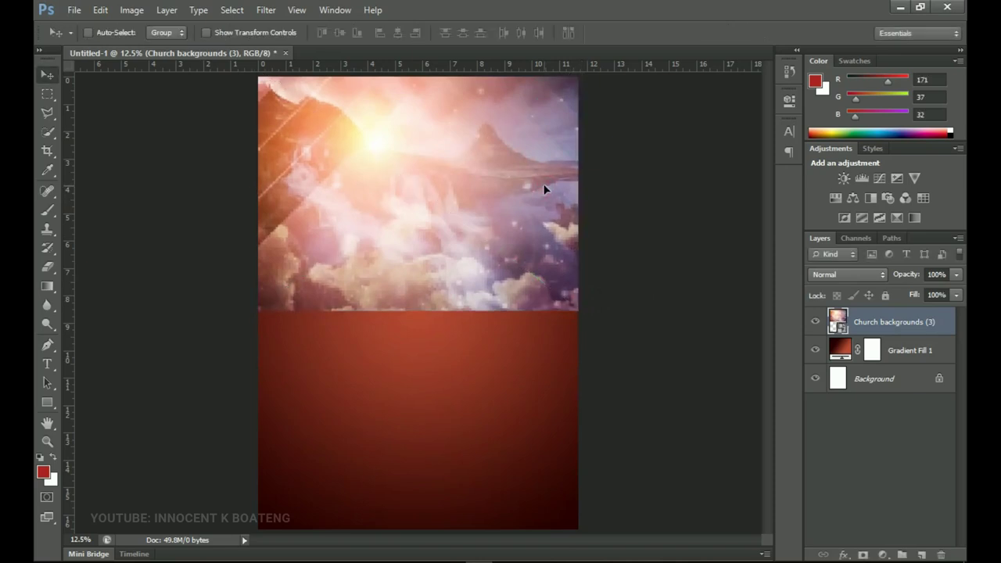
- Rasterize the Church backgrounds layer and set its blend mode to Soft Light
{"action": "right_click", "coordinate": [899, 320]}
{"action": "left_click", "coordinate": [776, 201]}
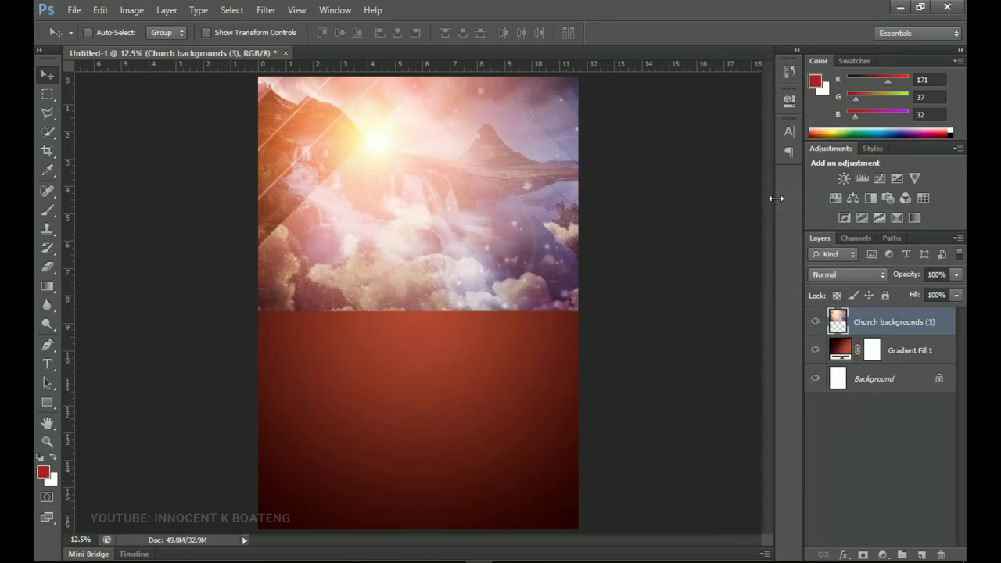
{"action": "left_click", "coordinate": [853, 273]}
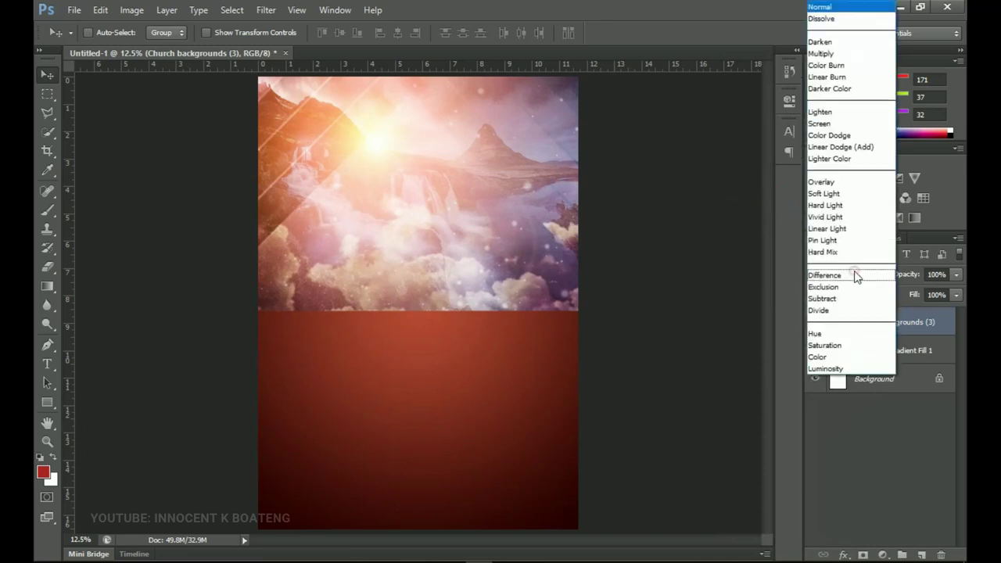
{"action": "left_click", "coordinate": [850, 194]}
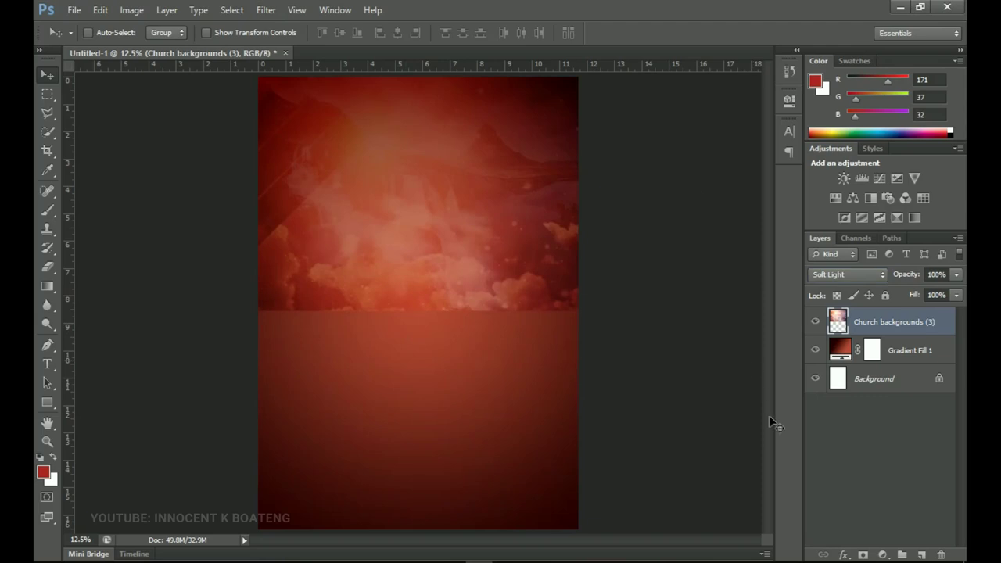
- Add a layer mask to the church photo and ready a black brush
{"action": "left_click", "coordinate": [861, 554]}
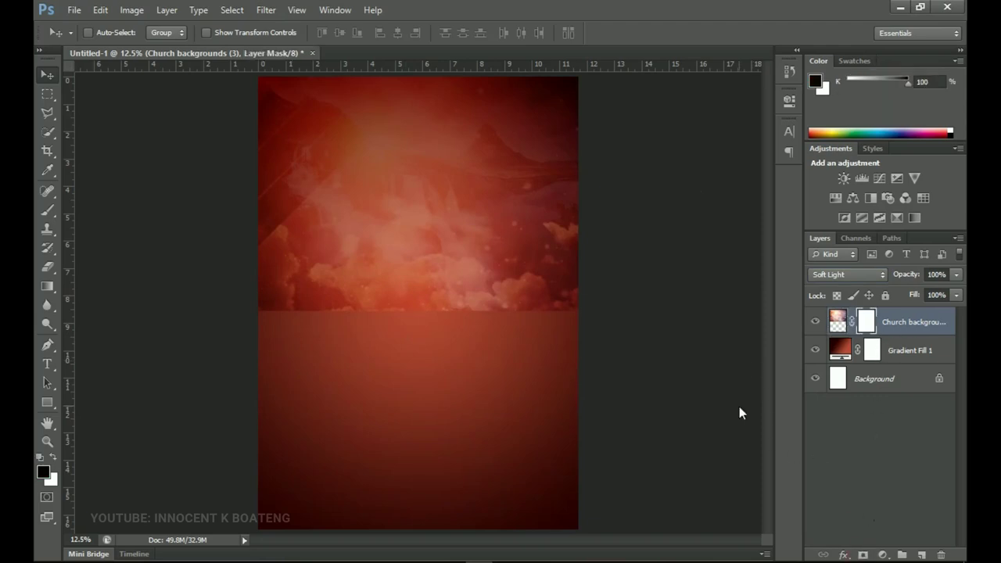
{"action": "key", "text": "b"}
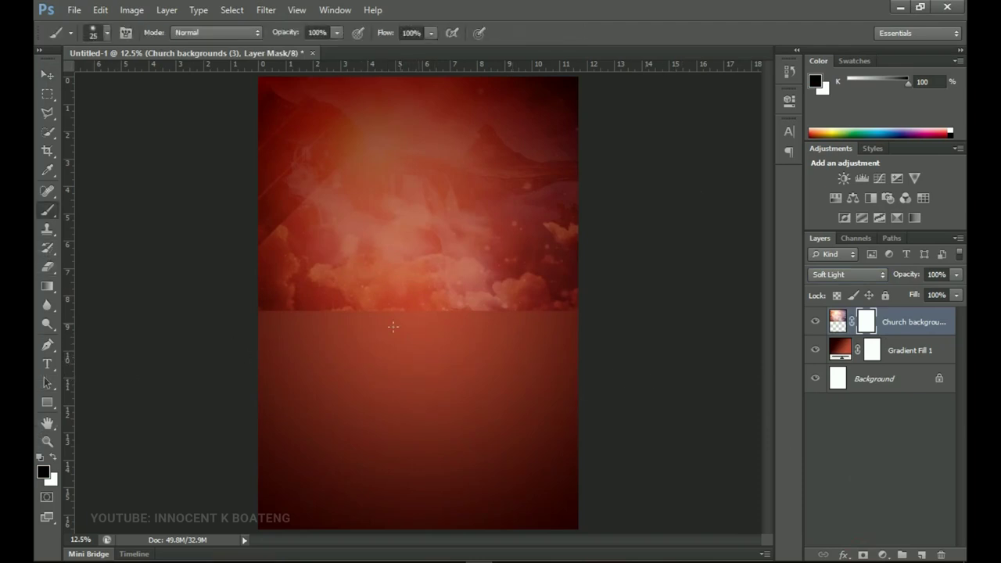
{"action": "right_click", "coordinate": [421, 288]}
{"action": "left_click_drag", "start_coordinate": [524, 317], "coordinate": [516, 317]}
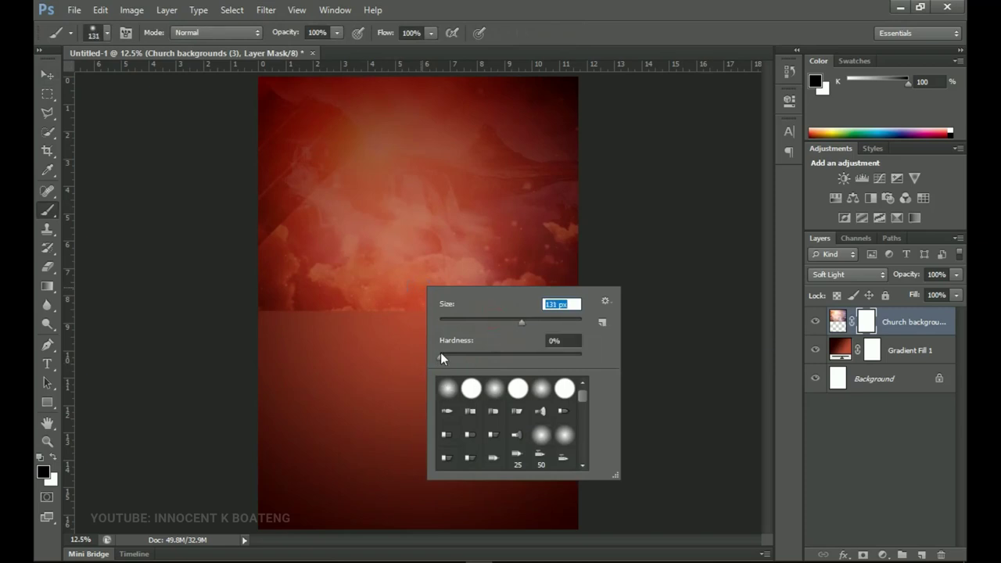
{"action": "left_click", "coordinate": [43, 472]}
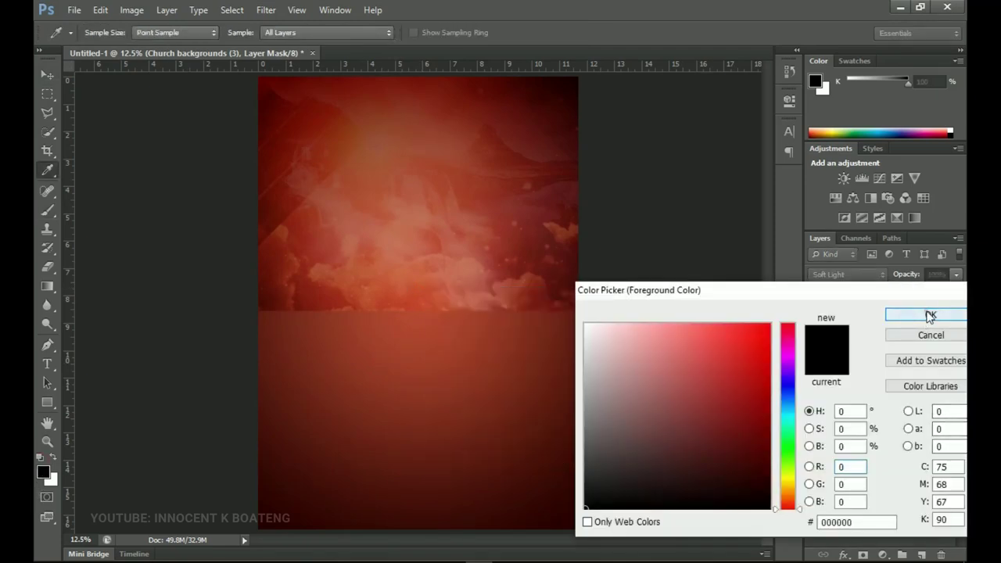
{"action": "left_click", "coordinate": [899, 314]}
- Paint out the photo's hard edge across the middle with a 1700 px brush
{"action": "key", "text": "bracketright"}
{"action": "key", "text": "bracketright"}
{"action": "key", "text": "bracketright"}
{"action": "key", "text": "bracketright"}
{"action": "key", "text": "bracketright"}
{"action": "key", "text": "bracketright"}
{"action": "key", "text": "bracketright"}
{"action": "key", "text": "bracketright"}
{"action": "key", "text": "bracketright"}
{"action": "key", "text": "bracketright"}
{"action": "key", "text": "bracketright"}
{"action": "key", "text": "bracketright"}
{"action": "key", "text": "bracketright"}
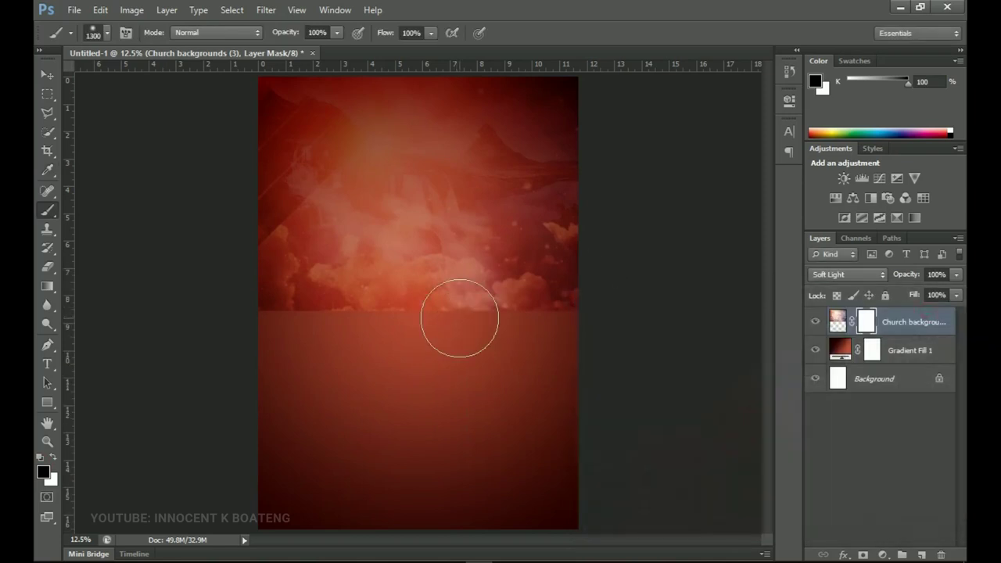
{"action": "key", "text": "bracketright"}
{"action": "key", "text": "bracketright"}
{"action": "key", "text": "bracketright"}
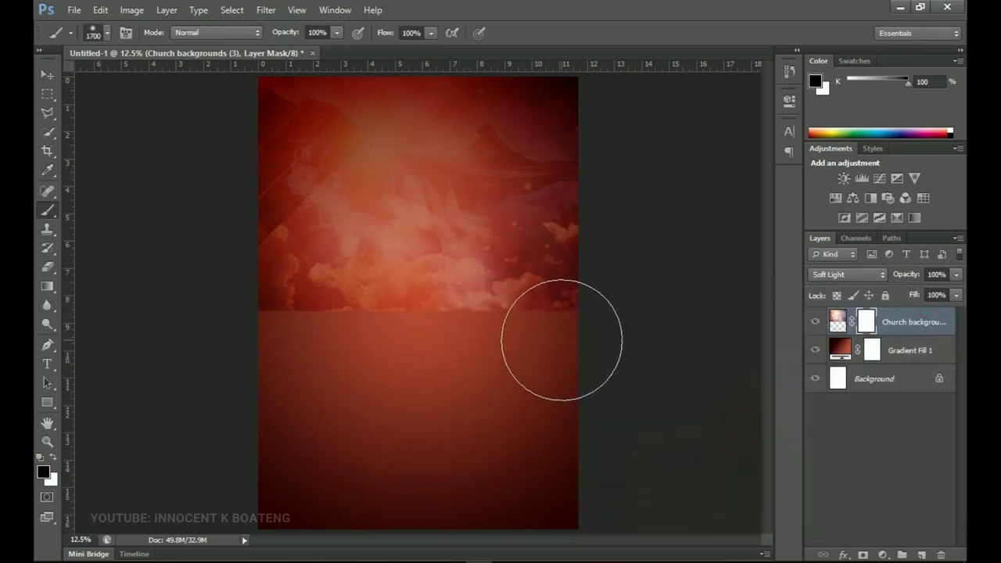
{"action": "mouse_move", "coordinate": [455, 343]}
{"action": "left_mouse_down"}
{"action": "mouse_move", "coordinate": [362, 330]}
{"action": "mouse_move", "coordinate": [311, 341]}
{"action": "mouse_move", "coordinate": [246, 333]}
{"action": "mouse_move", "coordinate": [237, 321]}
{"action": "left_mouse_up"}
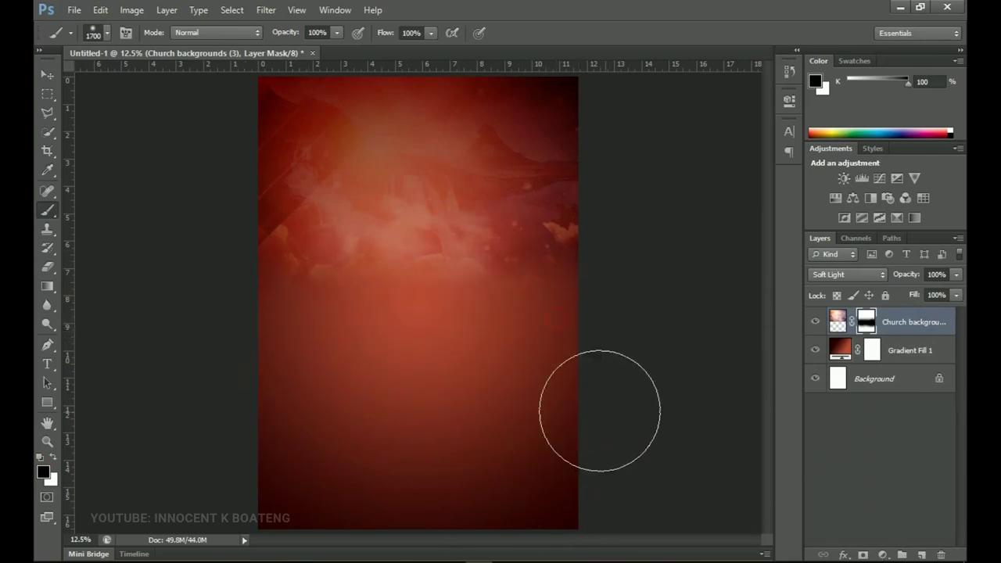
- Check the blend at 50% opacity, restore 100%, and drag in the Meaning Prayer background image
{"action": "left_click_drag", "start_coordinate": [910, 279], "coordinate": [879, 294]}
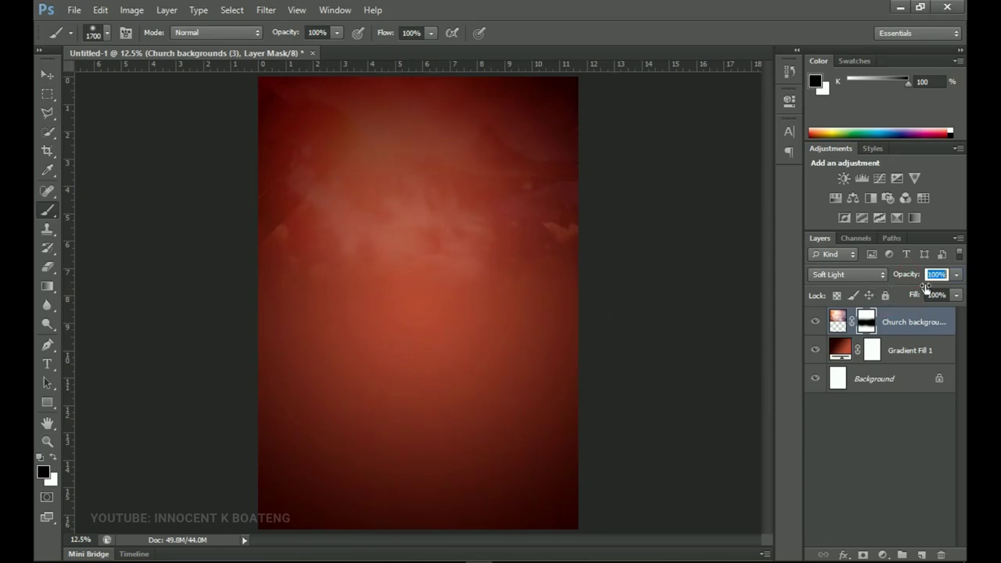
{"action": "left_click_drag", "start_coordinate": [926, 288], "coordinate": [963, 297]}
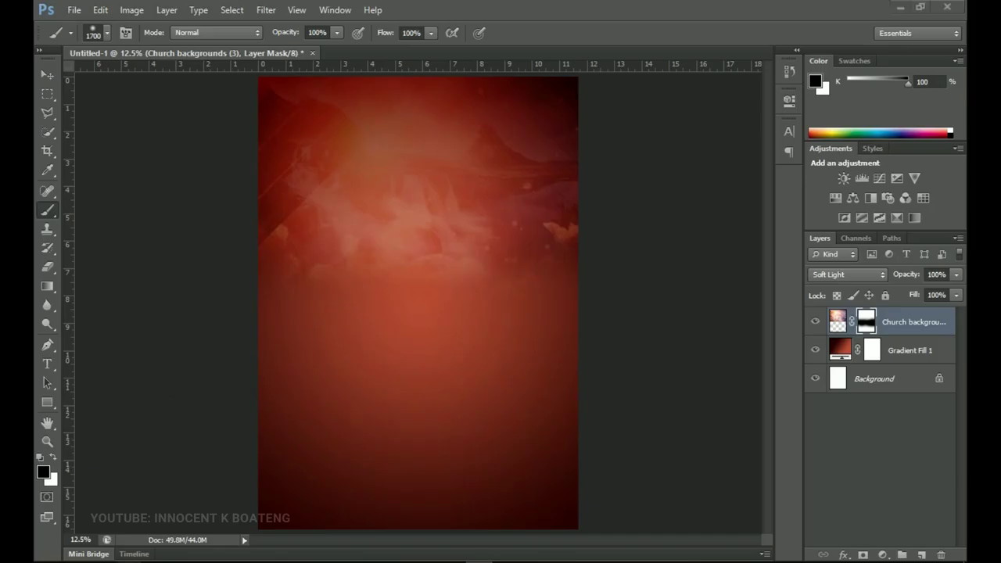
{"action": "left_click", "coordinate": [895, 6]}
{"action": "left_click_drag", "start_coordinate": [428, 174], "coordinate": [423, 264]}
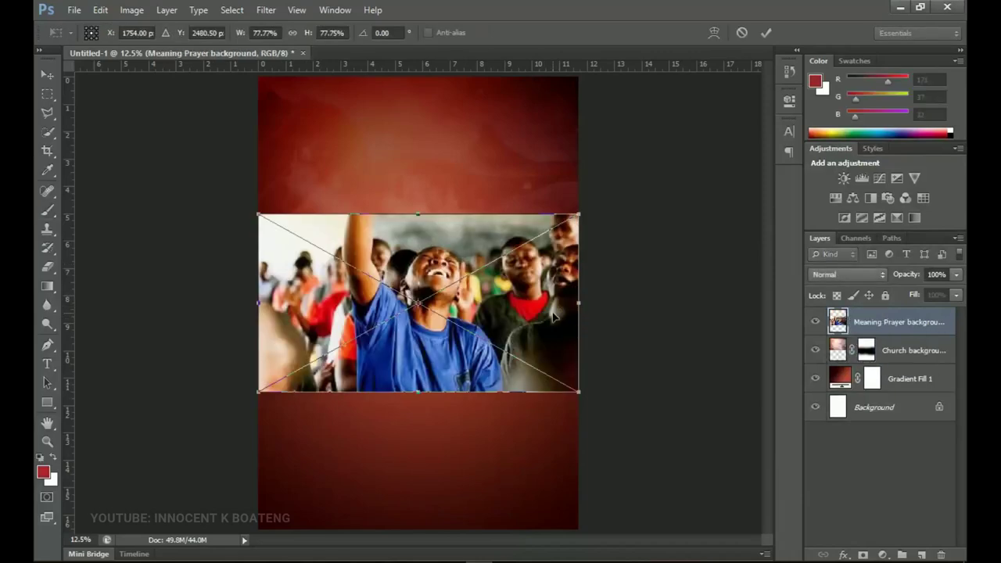
- Scale the Meaning Prayer photo to about 102.5% over the upper page, then rasterize it
{"action": "left_click_drag", "start_coordinate": [579, 390], "coordinate": [630, 418]}
{"action": "left_click_drag", "start_coordinate": [567, 328], "coordinate": [529, 272]}
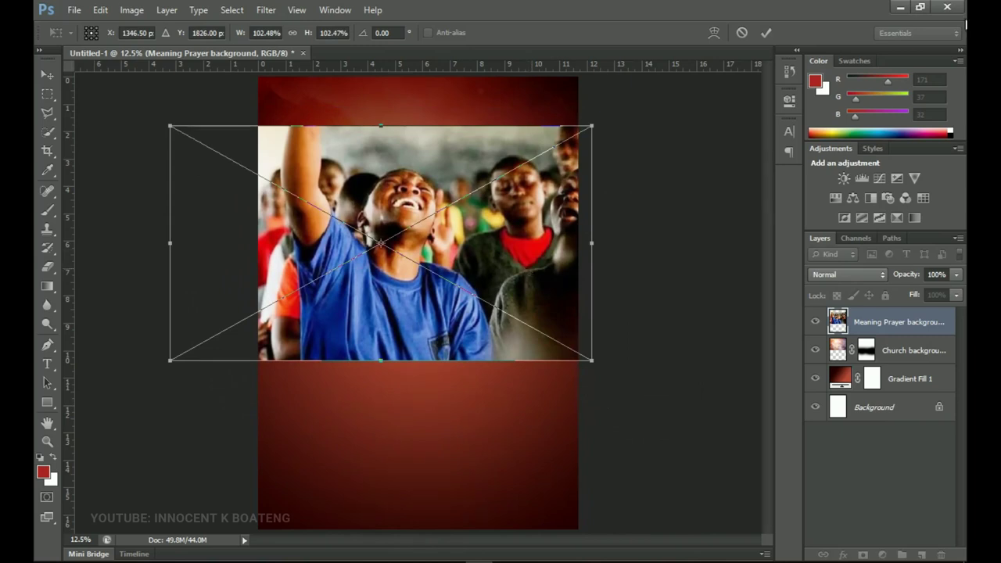
{"action": "key", "text": "Return"}
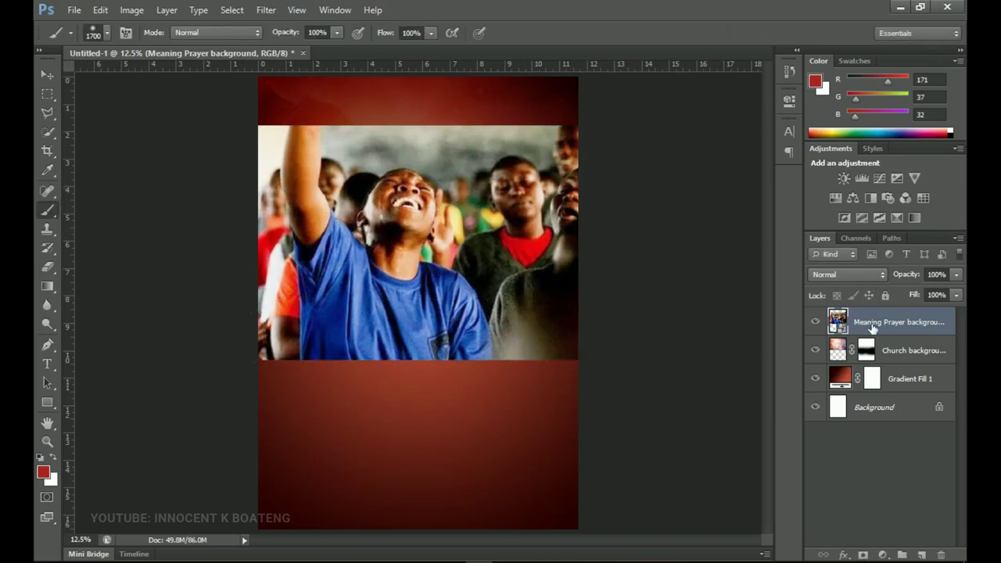
{"action": "right_click", "coordinate": [872, 325]}
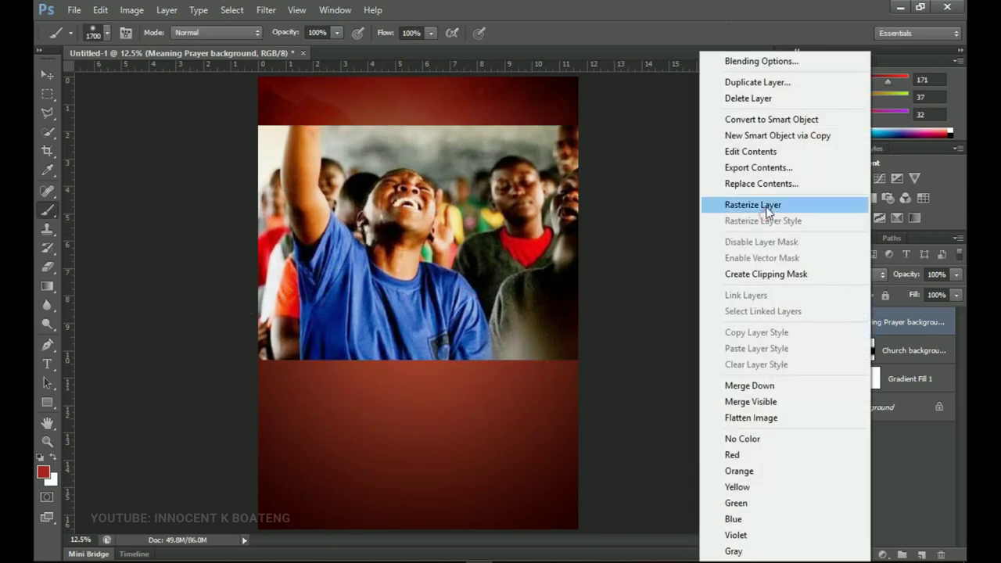
{"action": "left_click", "coordinate": [766, 205]}
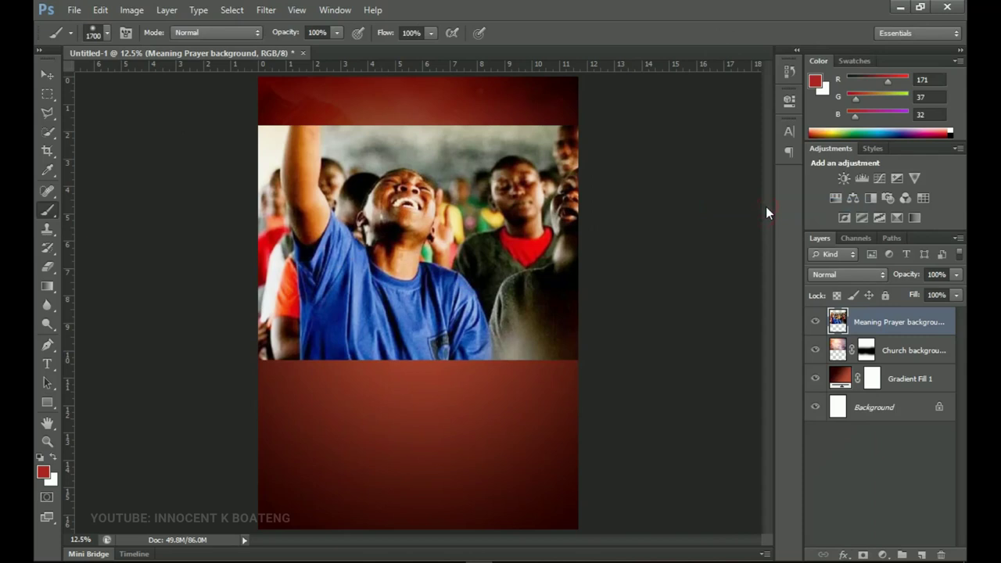
- Set the Meaning Prayer layer to Soft Light at about 61% opacity
{"action": "left_click", "coordinate": [863, 277]}
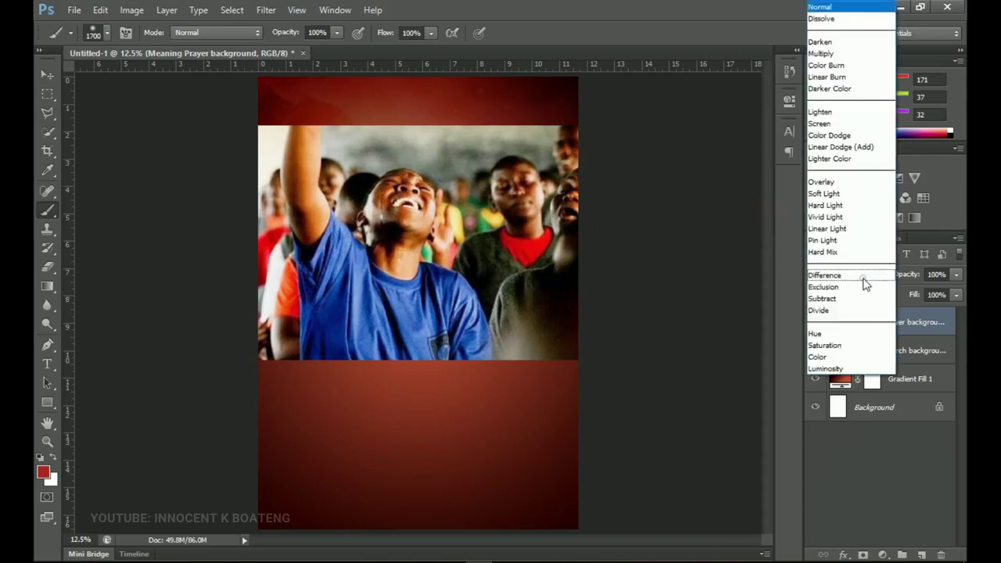
{"action": "left_click", "coordinate": [825, 192]}
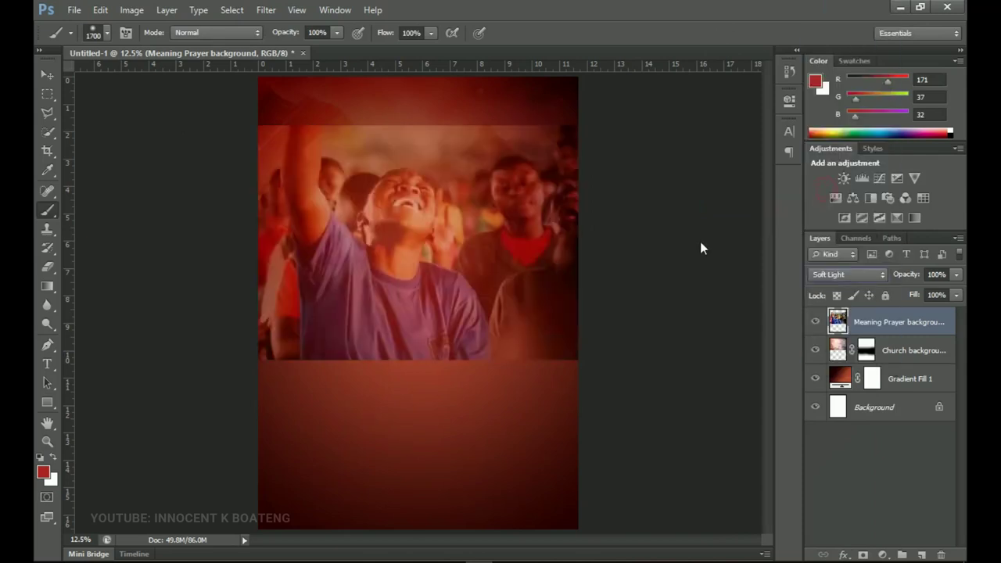
{"action": "left_click_drag", "start_coordinate": [914, 279], "coordinate": [897, 280]}
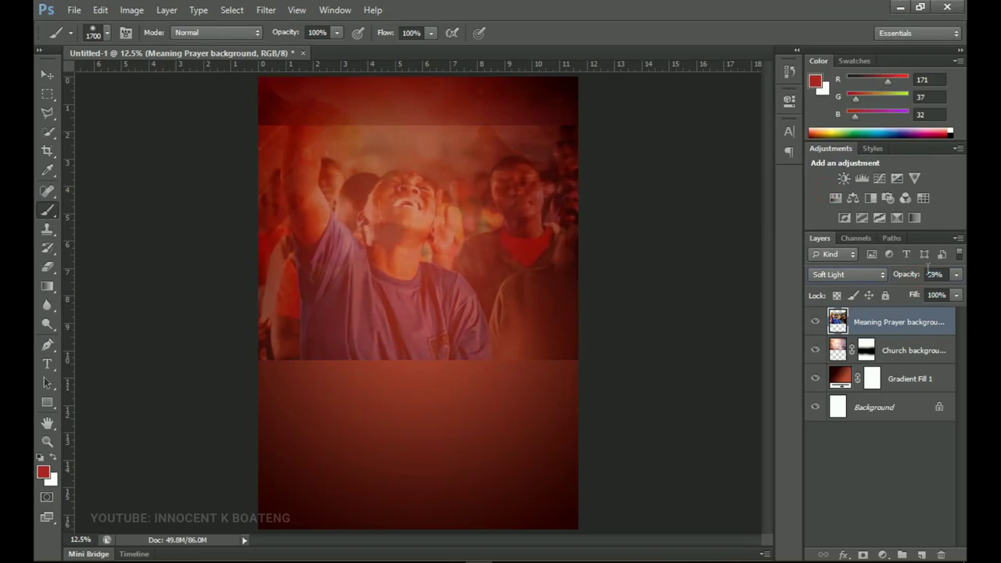
{"action": "left_click_drag", "start_coordinate": [905, 279], "coordinate": [908, 280]}
- Mask away the photo's hard top and bottom edges, lower opacity to 63%, and shift it left
{"action": "left_click", "coordinate": [863, 555]}
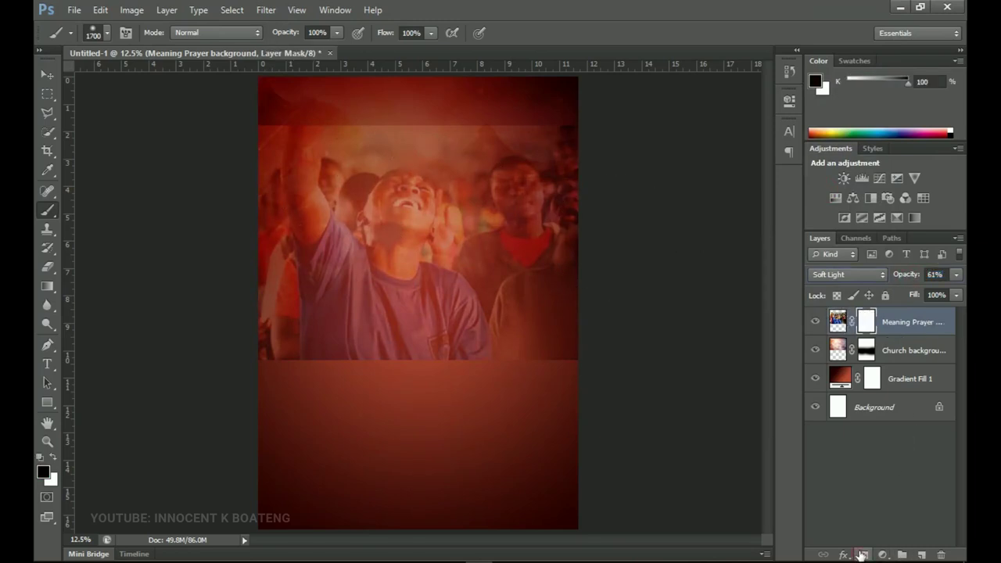
{"action": "mouse_move", "coordinate": [555, 403]}
{"action": "left_mouse_down"}
{"action": "mouse_move", "coordinate": [547, 409]}
{"action": "mouse_move", "coordinate": [531, 375]}
{"action": "mouse_move", "coordinate": [485, 396]}
{"action": "mouse_move", "coordinate": [215, 391]}
{"action": "left_mouse_up"}
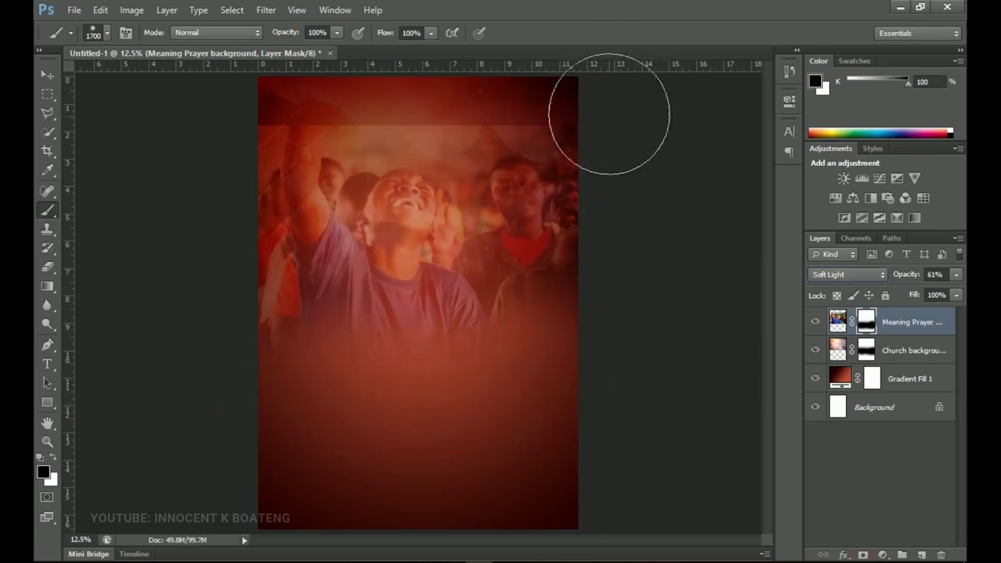
{"action": "mouse_move", "coordinate": [468, 119]}
{"action": "left_mouse_down"}
{"action": "mouse_move", "coordinate": [404, 83]}
{"action": "mouse_move", "coordinate": [275, 103]}
{"action": "mouse_move", "coordinate": [279, 138]}
{"action": "mouse_move", "coordinate": [239, 129]}
{"action": "left_mouse_up"}
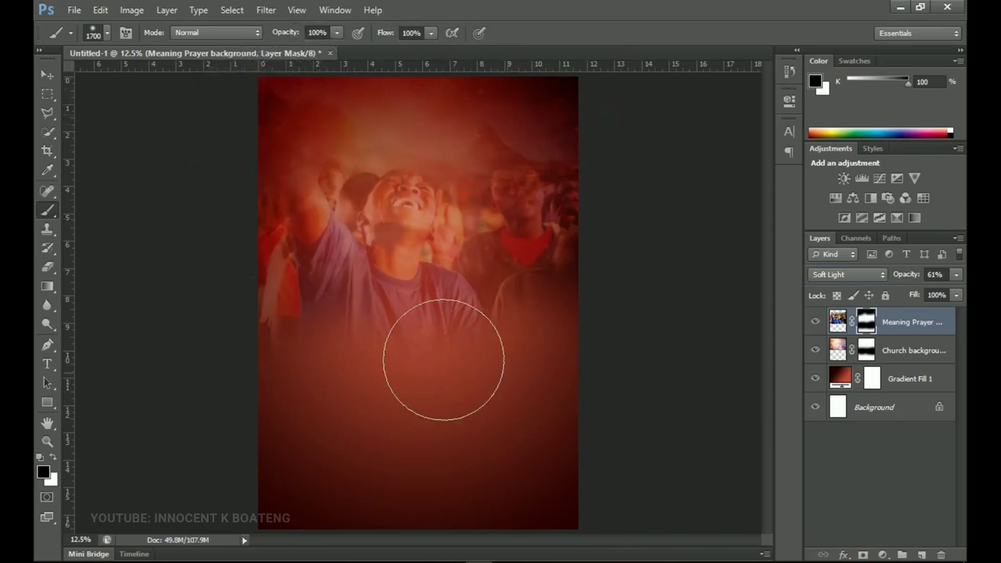
{"action": "key", "text": "v"}
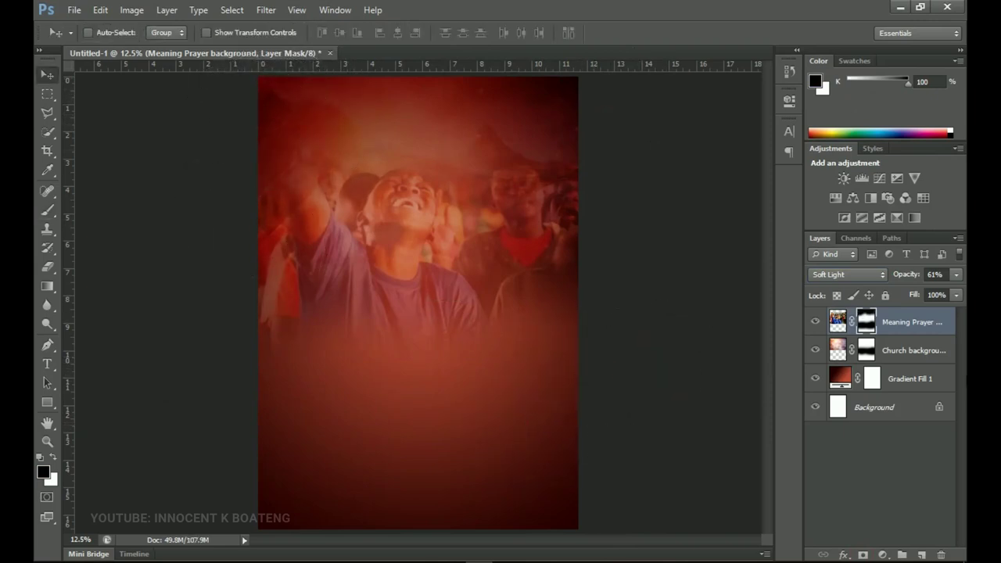
{"action": "left_click_drag", "start_coordinate": [903, 279], "coordinate": [897, 278]}
{"action": "left_click_drag", "start_coordinate": [532, 278], "coordinate": [505, 284]}
{"action": "key", "text": "z"}
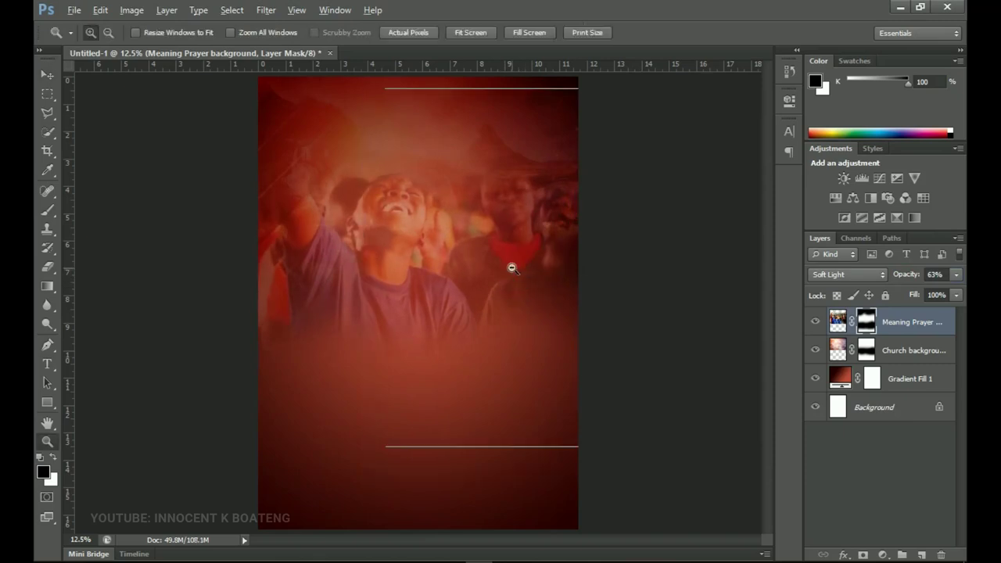
{"action": "left_click", "coordinate": [511, 268], "text": "alt"}
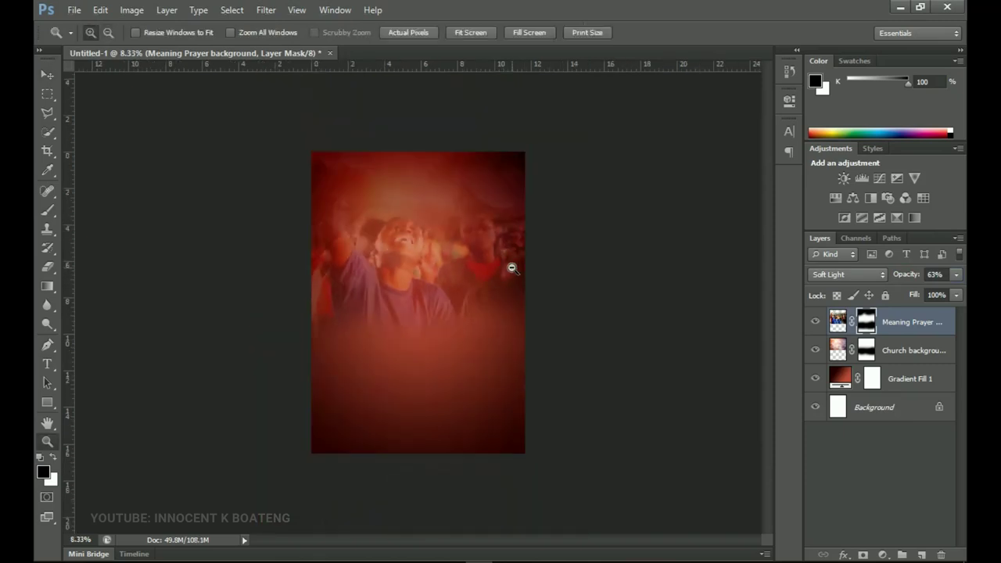
{"action": "key", "text": "ctrl+0"}
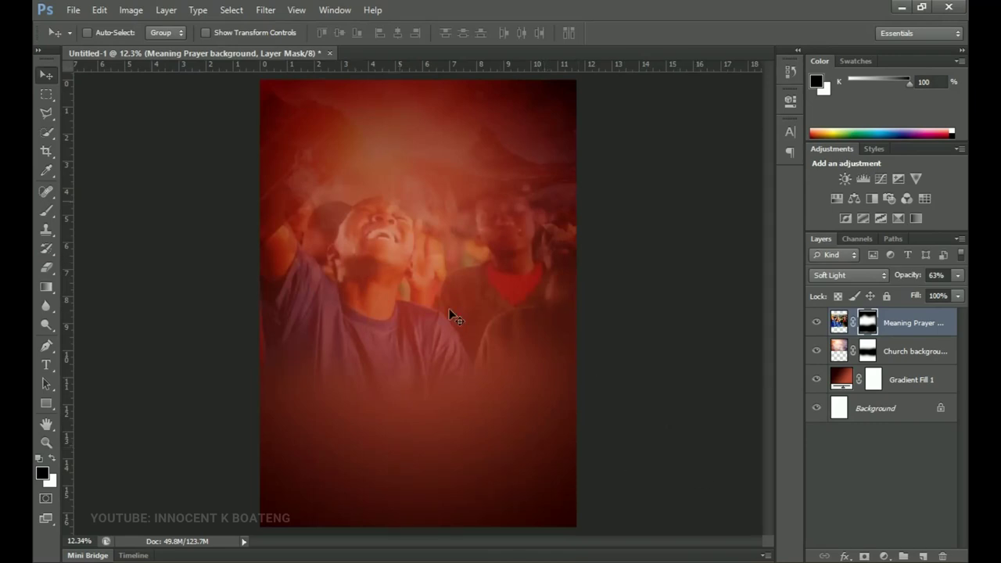
{"action": "key", "text": "alt+Tab"}
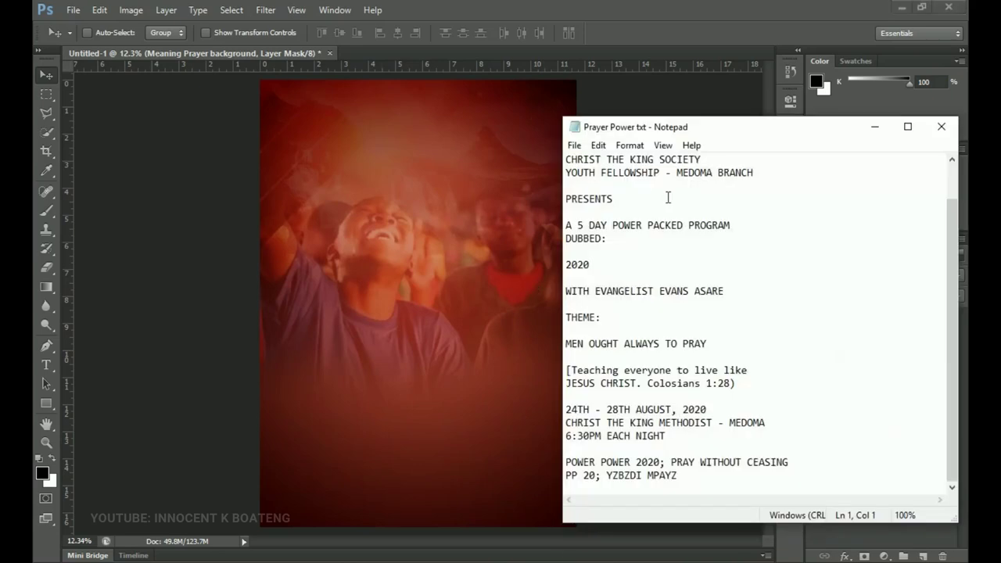
{"action": "scroll", "coordinate": [658, 208], "scroll_direction": "up", "scroll_amount": 1}
{"action": "scroll", "coordinate": [656, 209], "scroll_direction": "down", "scroll_amount": 1}
{"action": "scroll", "coordinate": [655, 209], "scroll_direction": "up", "scroll_amount": 1}
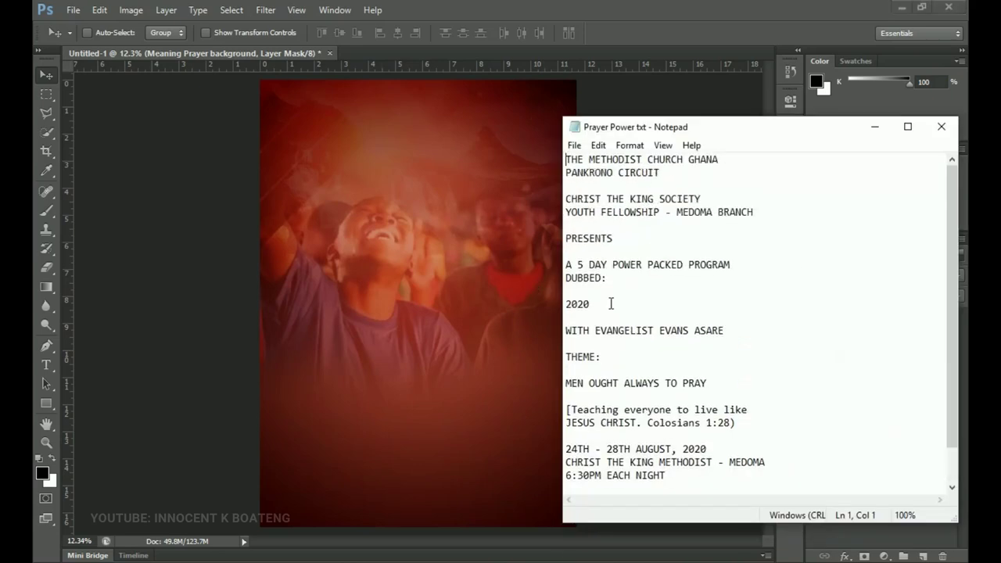
{"action": "left_click", "coordinate": [875, 126]}
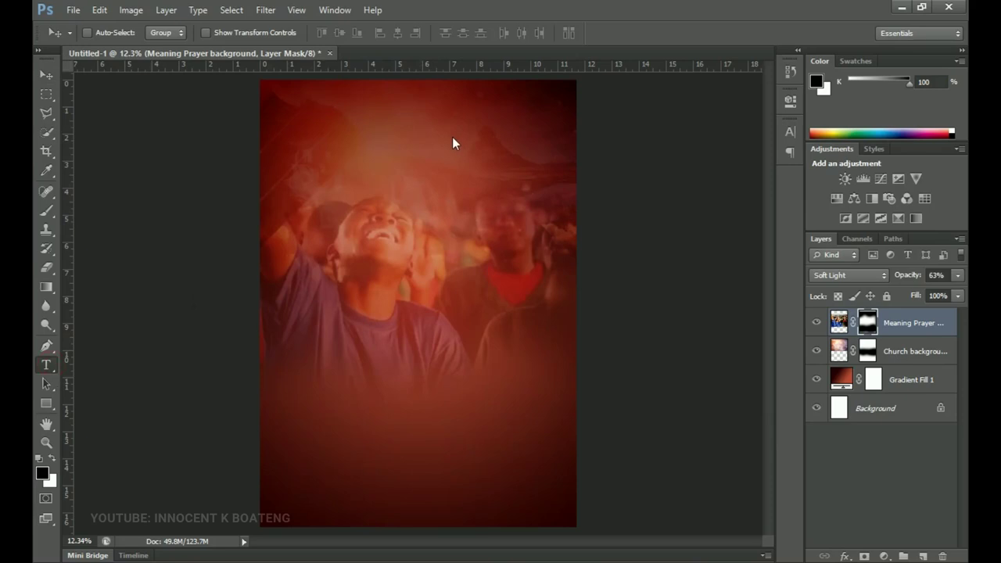
- Add a text layer near the top with 'THE METHODIST CHURCH GHANA / PANKRONO CIRCUIT' pasted from notes
{"action": "key", "text": "t"}
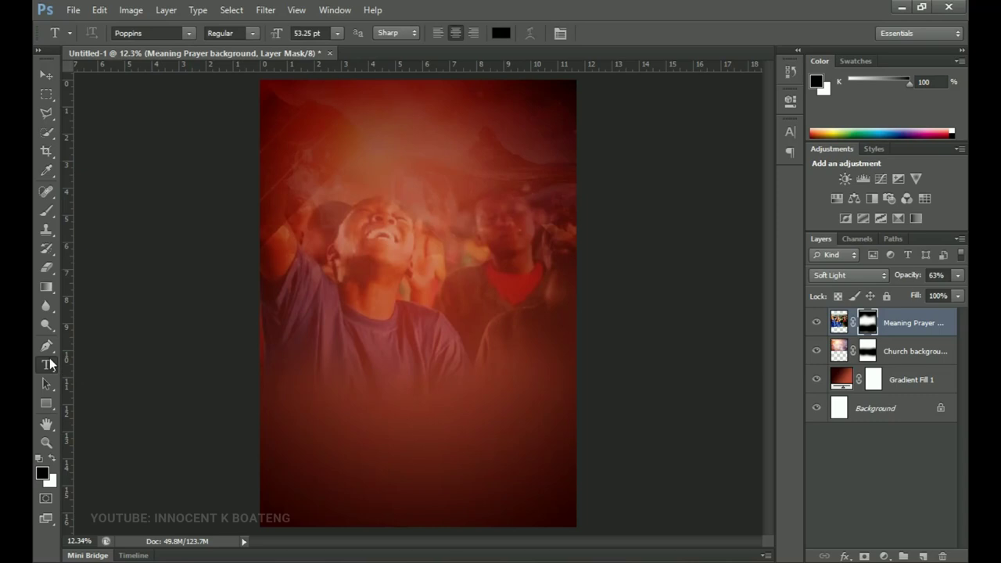
{"action": "left_click", "coordinate": [397, 143]}
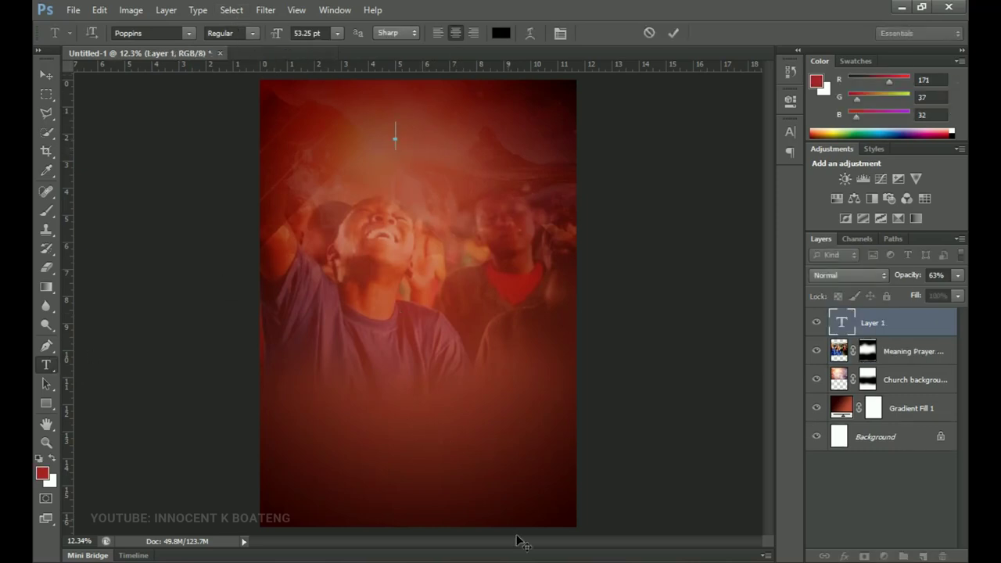
{"action": "key", "text": "alt+Tab"}
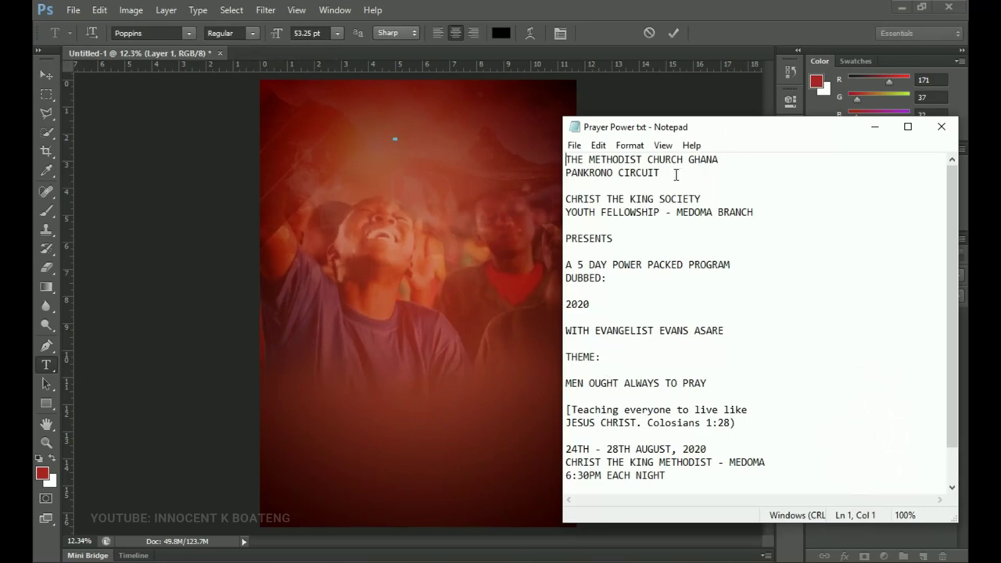
{"action": "left_click_drag", "start_coordinate": [676, 174], "coordinate": [568, 155]}
{"action": "key", "text": "ctrl+c"}
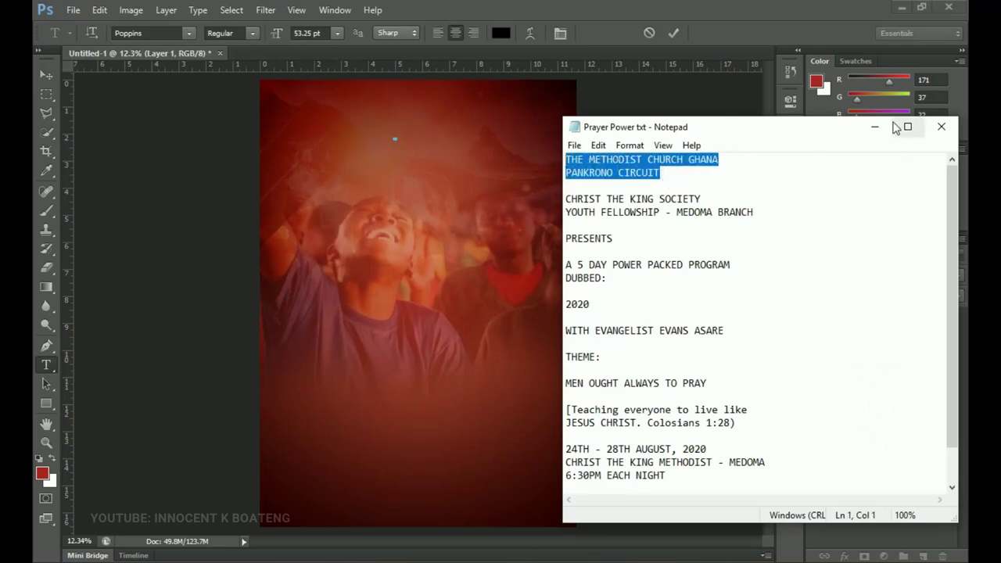
{"action": "left_click", "coordinate": [878, 126]}
{"action": "key", "text": "ctrl+v"}
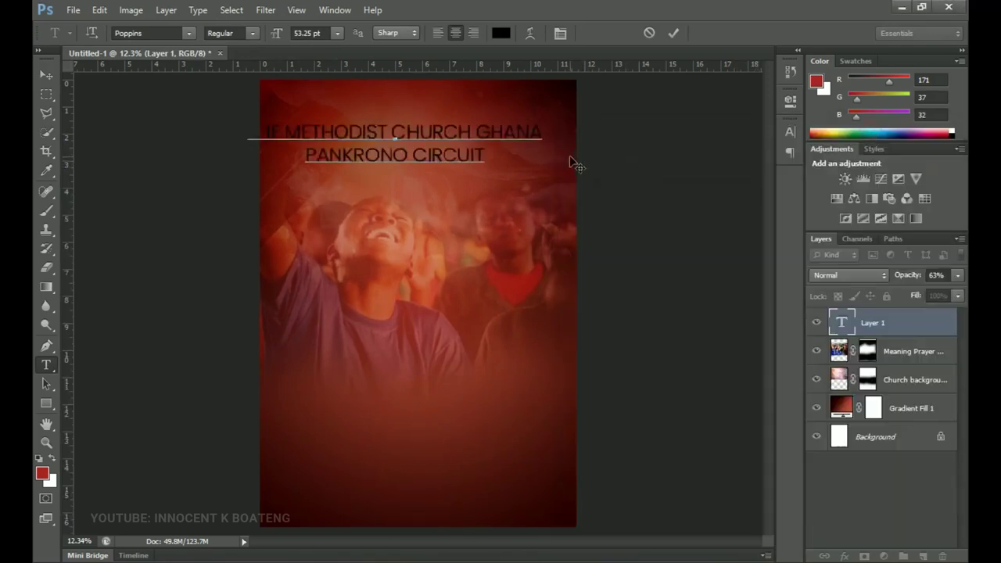
- Make the whole title white and set it in Poppins Medium
{"action": "key", "text": "ctrl+a"}
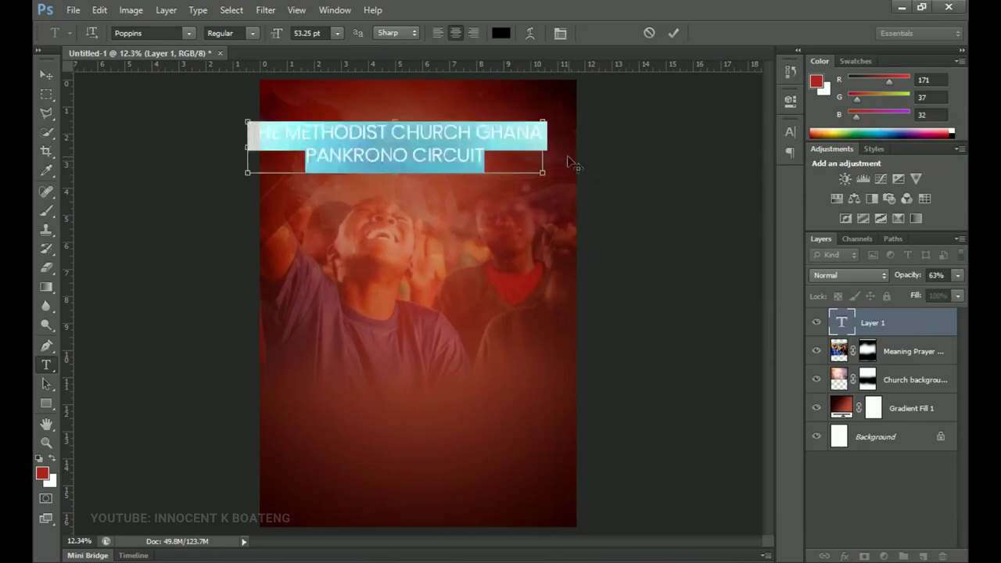
{"action": "left_click", "coordinate": [501, 32]}
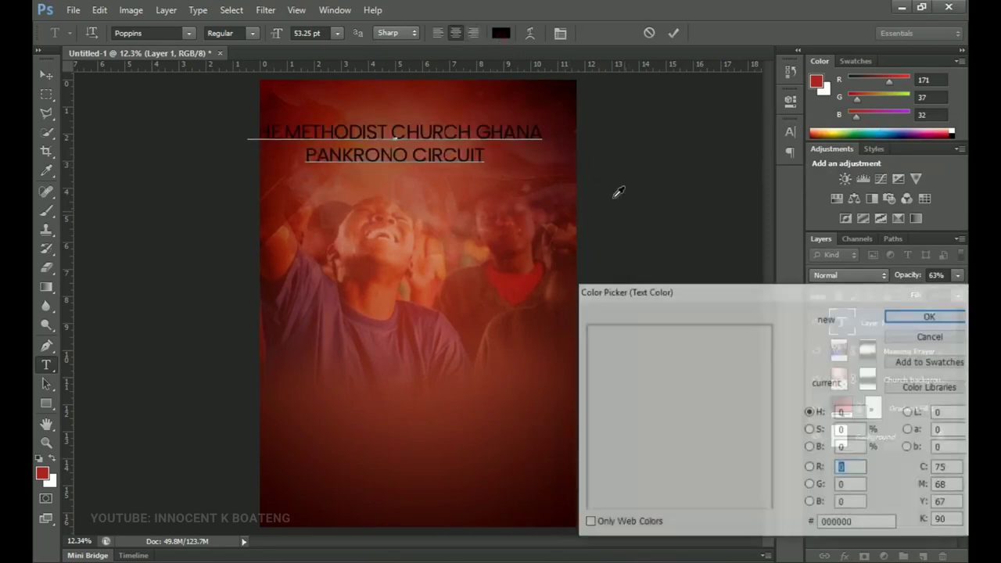
{"action": "left_click", "coordinate": [586, 325]}
{"action": "left_click", "coordinate": [899, 314]}
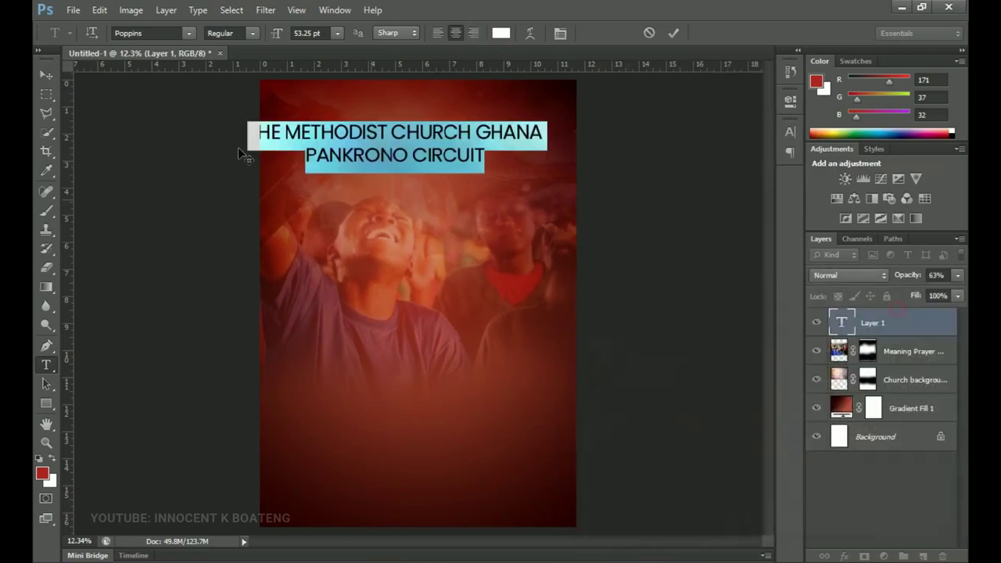
{"action": "left_click", "coordinate": [253, 33]}
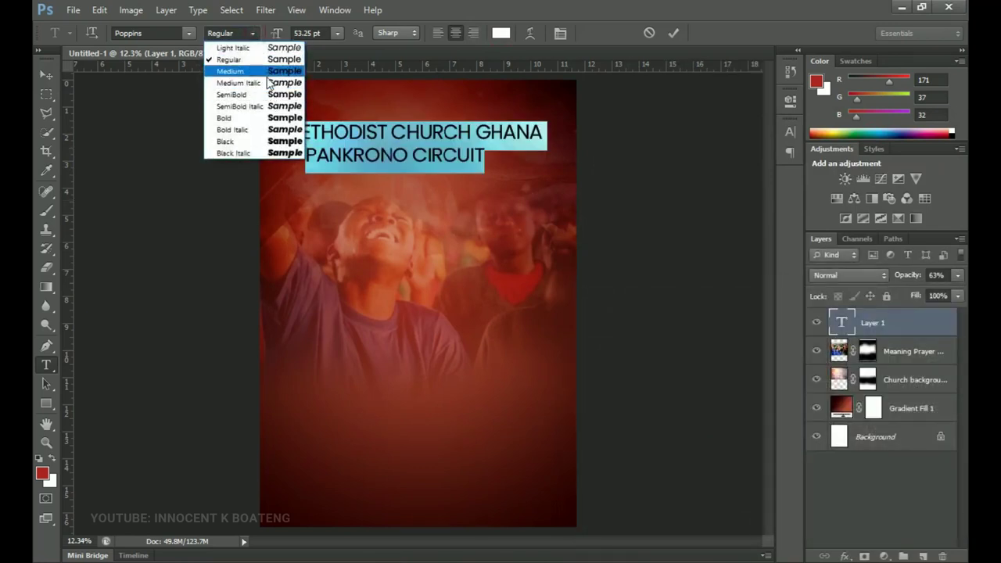
{"action": "left_click", "coordinate": [270, 96]}
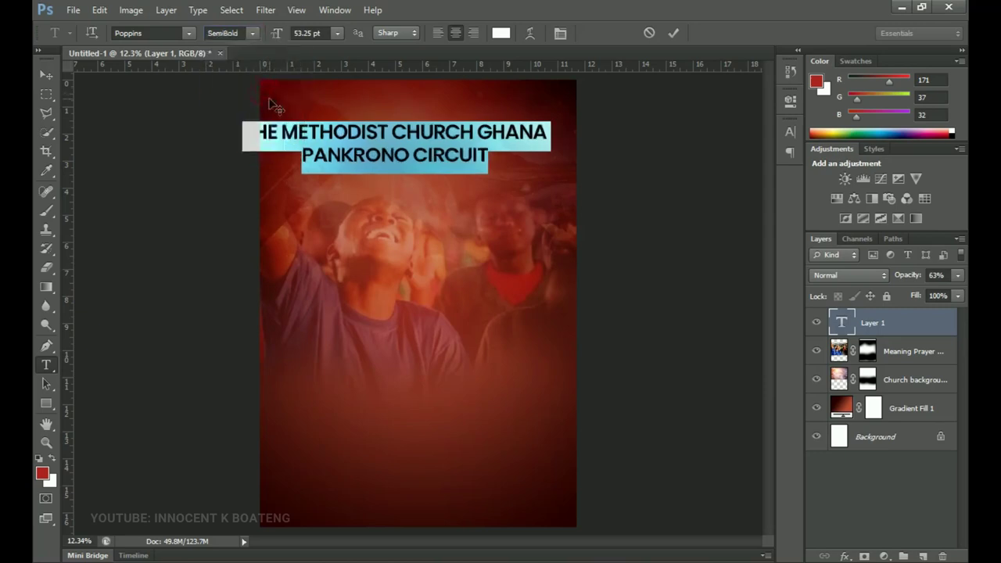
{"action": "left_click", "coordinate": [252, 32]}
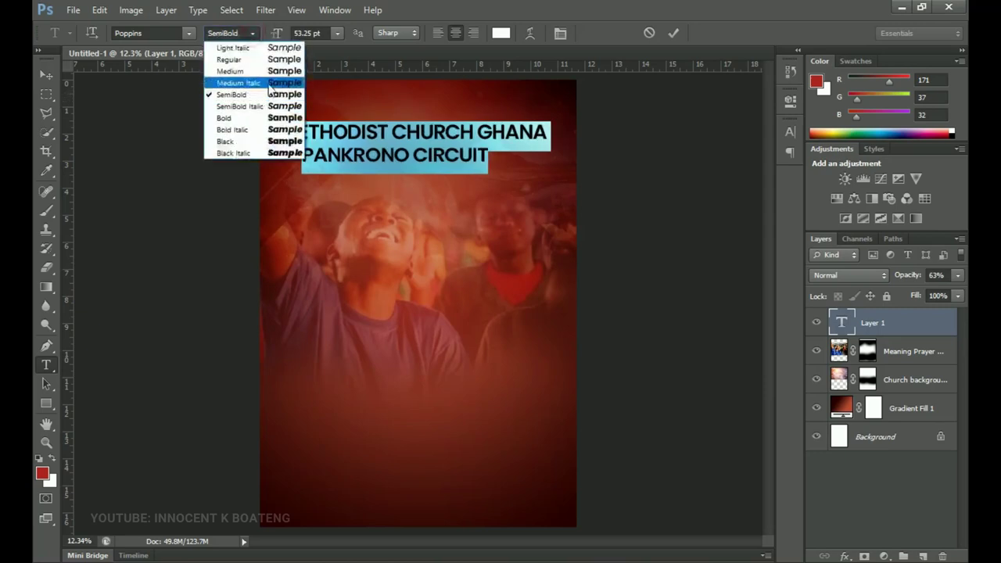
{"action": "left_click", "coordinate": [265, 70]}
{"action": "key", "text": "ctrl+h"}
- Scale the title to about 72%, centre it horizontally, and move it up near the top
{"action": "left_click", "coordinate": [57, 75]}
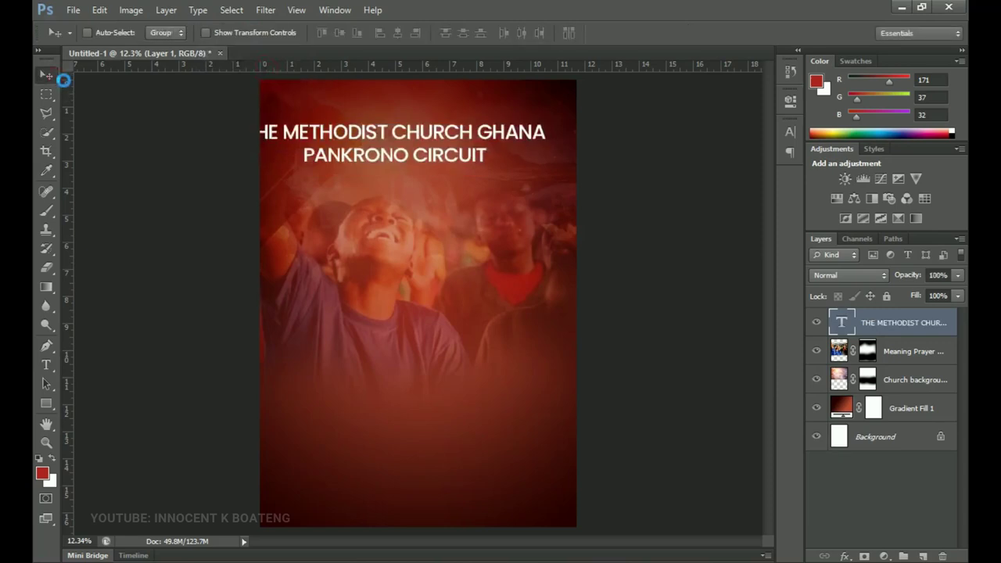
{"action": "key", "text": "ctrl+t"}
{"action": "left_click_drag", "start_coordinate": [543, 172], "coordinate": [503, 166]}
{"action": "key", "text": "Return"}
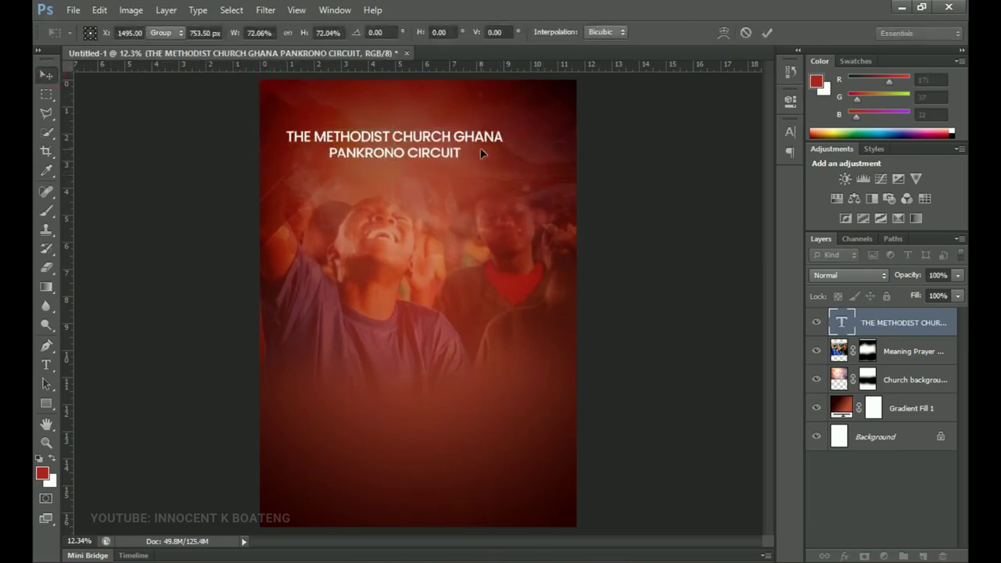
{"action": "key", "text": "ctrl+a"}
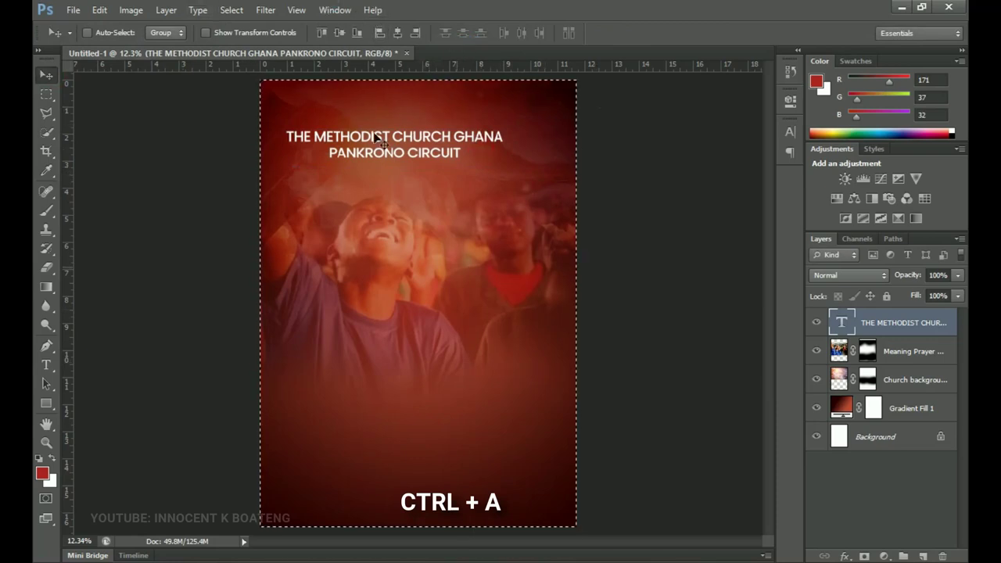
{"action": "left_click", "coordinate": [401, 34]}
{"action": "key", "text": "ctrl+d"}
{"action": "left_click_drag", "start_coordinate": [431, 201], "coordinate": [437, 150]}
- Zoom in to 25% on the title and change its font weight to Poppins SemiBold
{"action": "key", "text": "z"}
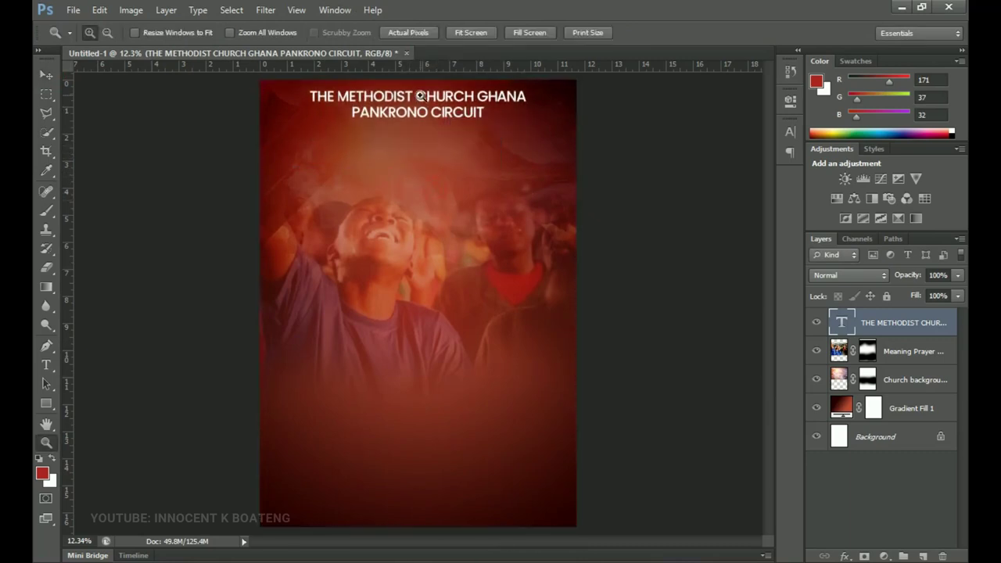
{"action": "left_click", "coordinate": [420, 96]}
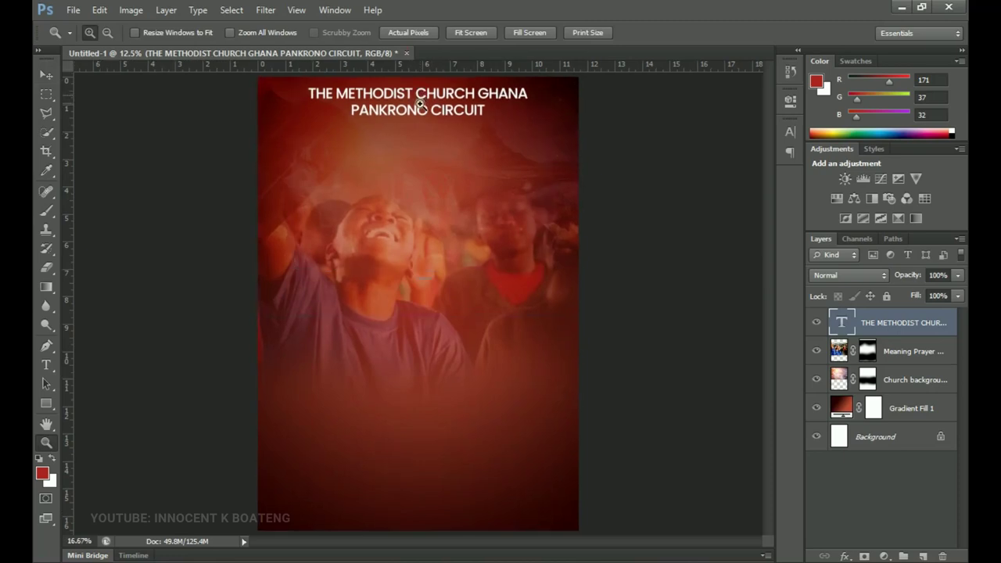
{"action": "left_click", "coordinate": [420, 103]}
{"action": "left_click_drag", "start_coordinate": [422, 125], "coordinate": [426, 175]}
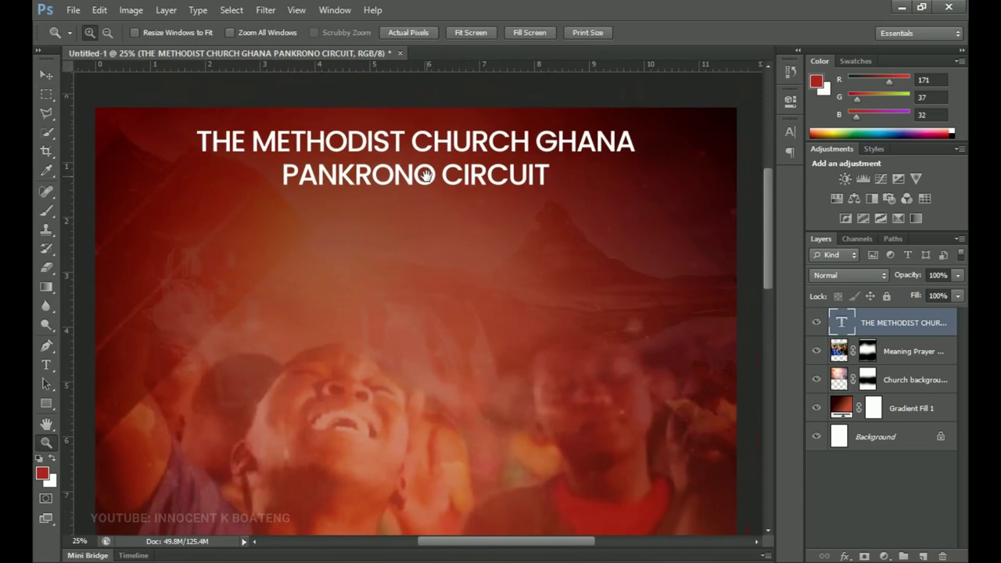
{"action": "key", "text": "t"}
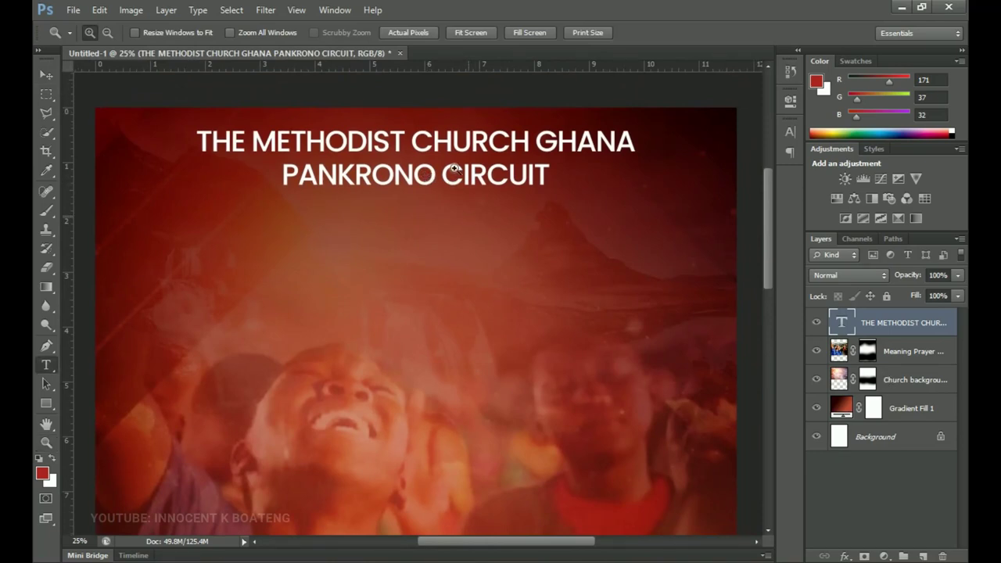
{"action": "left_click", "coordinate": [454, 168]}
{"action": "key", "text": "ctrl+a"}
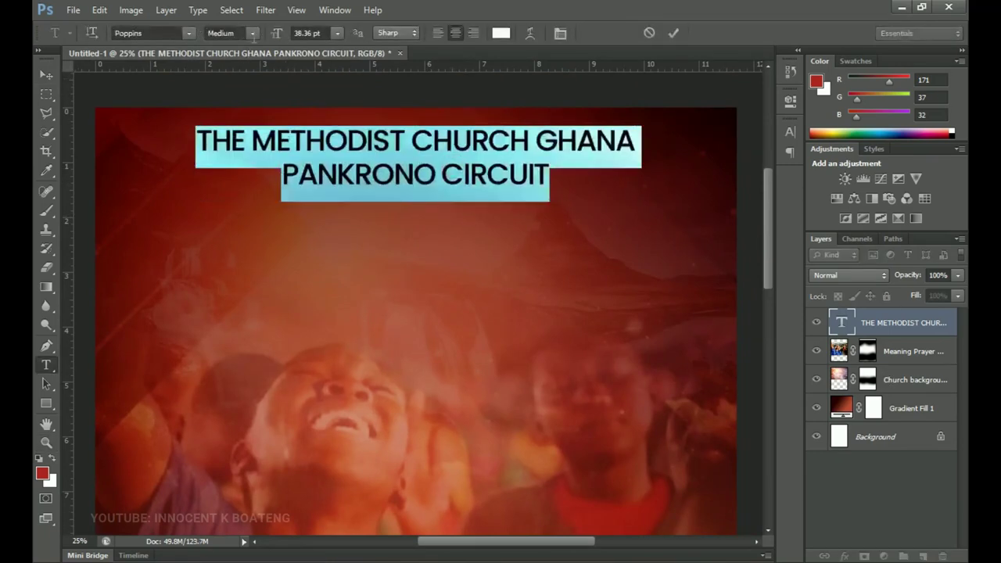
{"action": "left_click", "coordinate": [252, 34]}
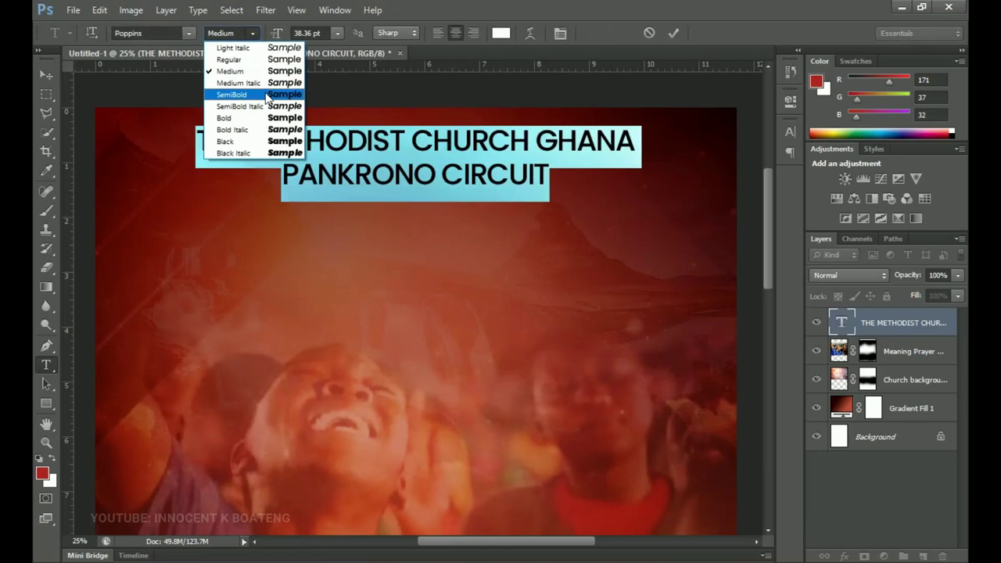
{"action": "left_click", "coordinate": [266, 95]}
{"action": "left_click", "coordinate": [47, 76]}
{"action": "left_click_drag", "start_coordinate": [311, 203], "coordinate": [372, 213]}
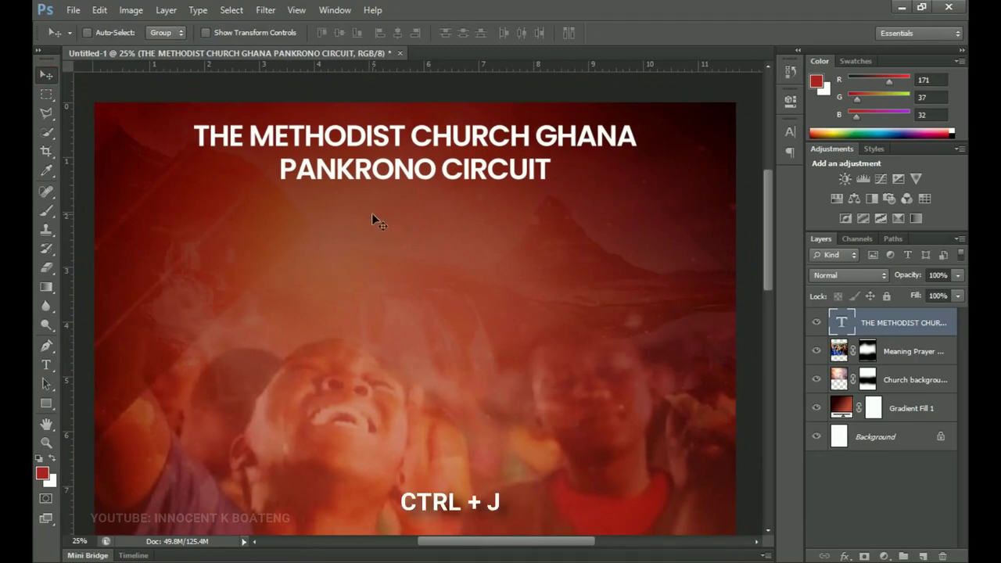
- Duplicate the title below itself and paste in the CHRIST THE KING SOCIETY / YOUTH FELLOWSHIP lines
{"action": "key", "text": "ctrl+j"}
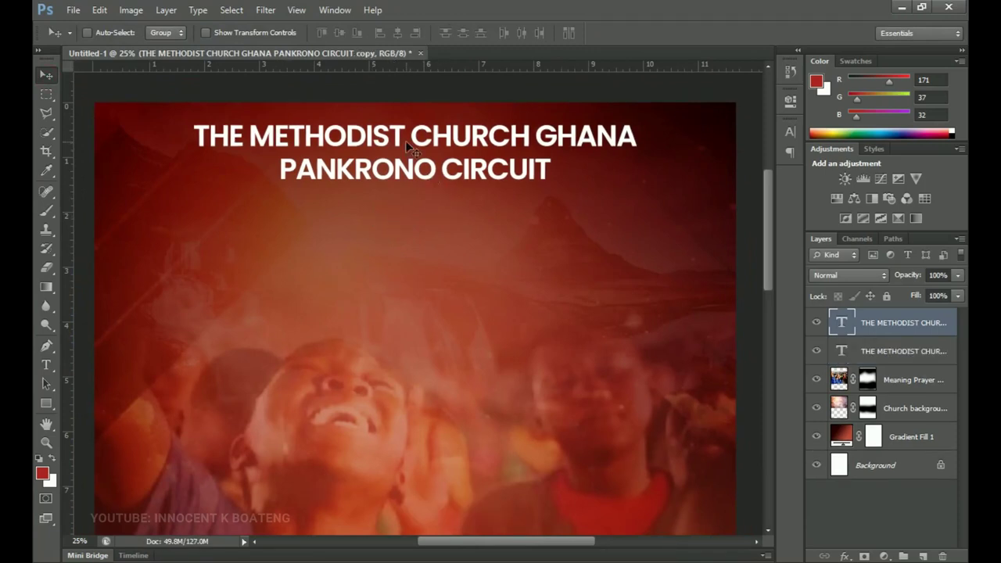
{"action": "left_click_drag", "start_coordinate": [407, 145], "coordinate": [437, 208]}
{"action": "left_click_drag", "start_coordinate": [438, 114], "coordinate": [441, 231]}
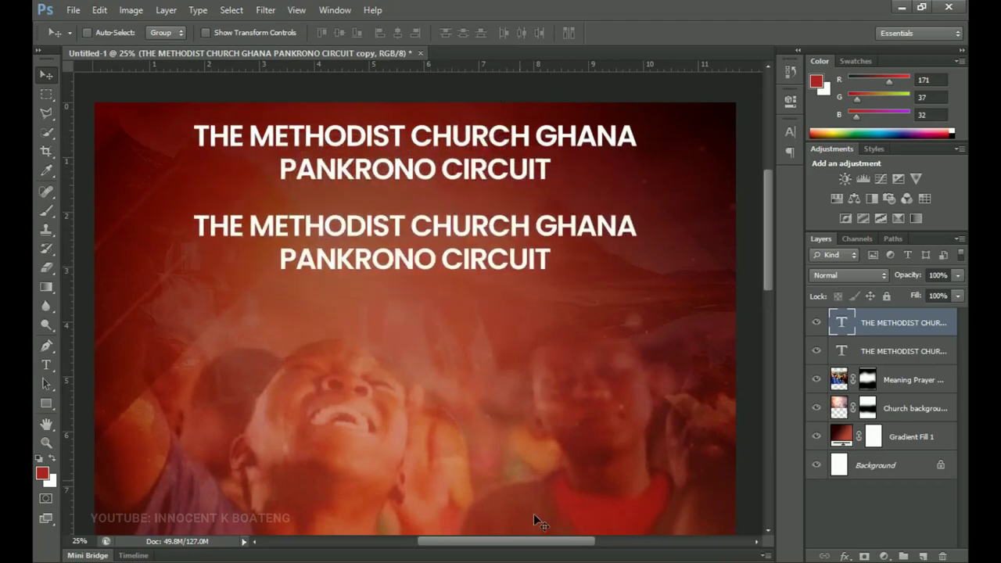
{"action": "key", "text": "alt+Tab"}
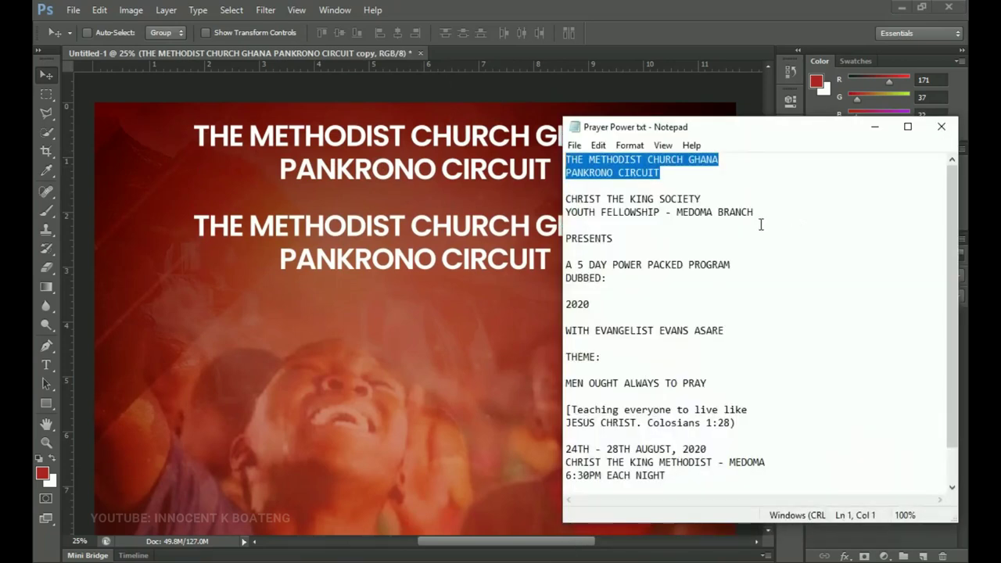
{"action": "left_click_drag", "start_coordinate": [754, 212], "coordinate": [549, 192]}
{"action": "key", "text": "ctrl+c"}
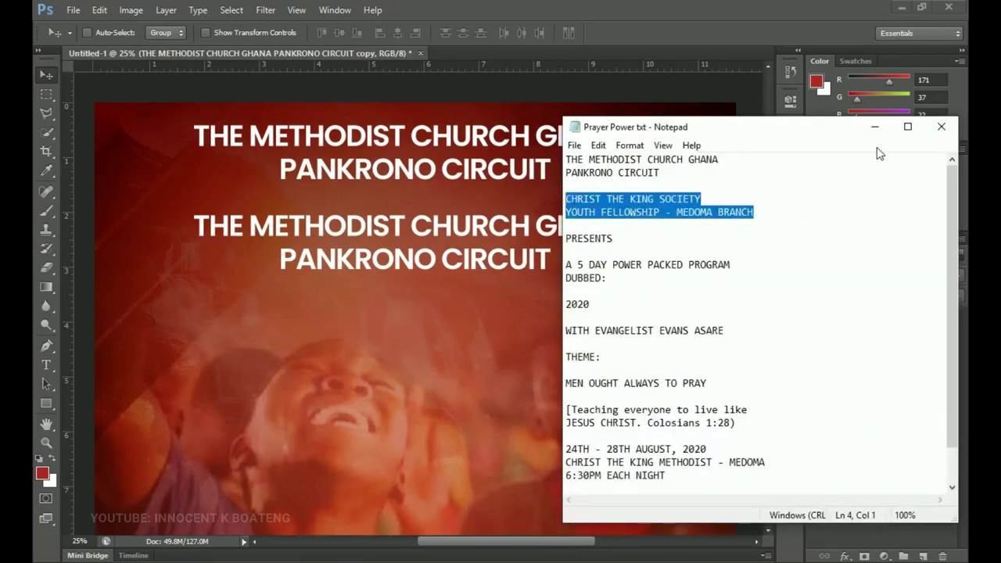
{"action": "left_click", "coordinate": [874, 127]}
{"action": "key", "text": "t"}
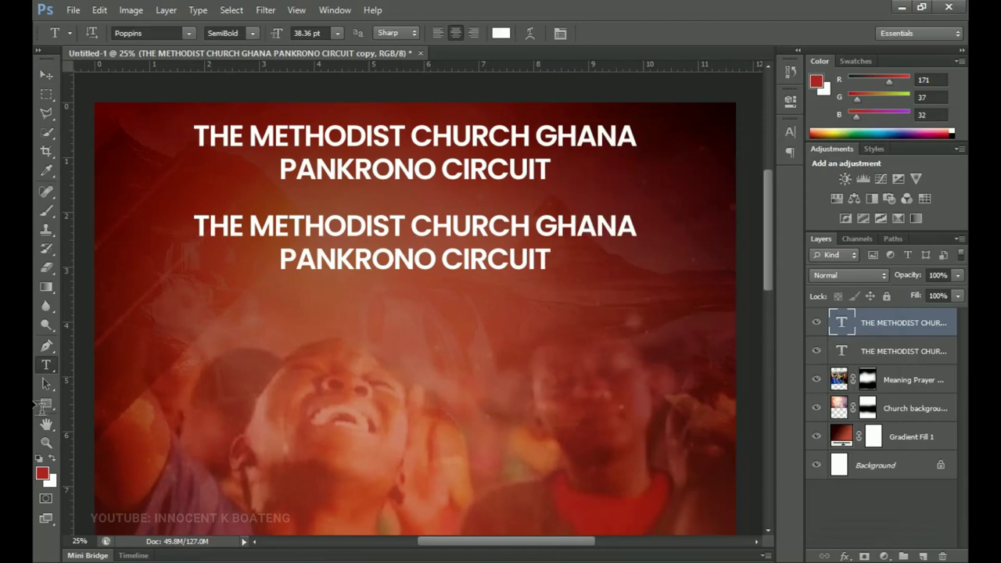
{"action": "left_click", "coordinate": [452, 244]}
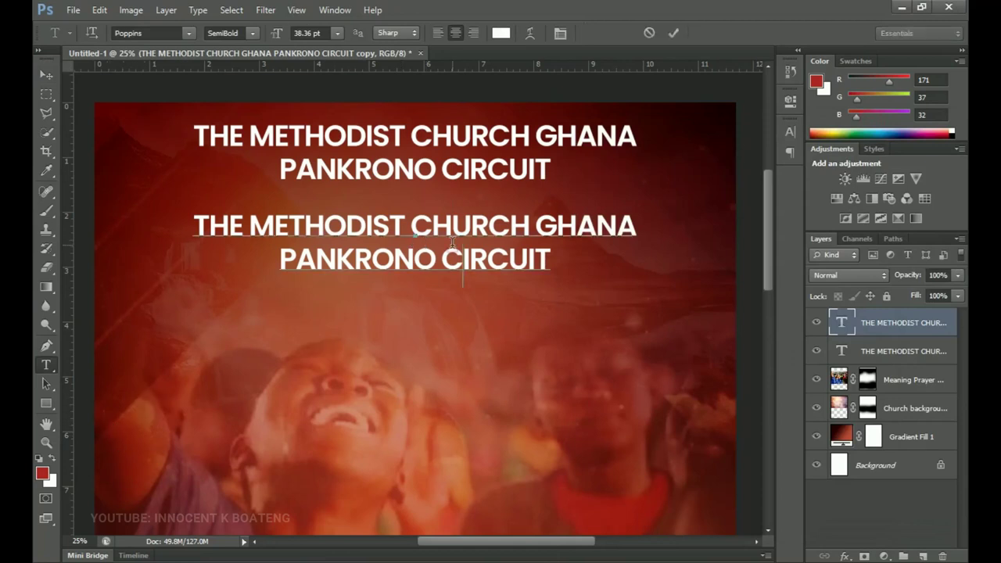
{"action": "key", "text": "ctrl+a"}
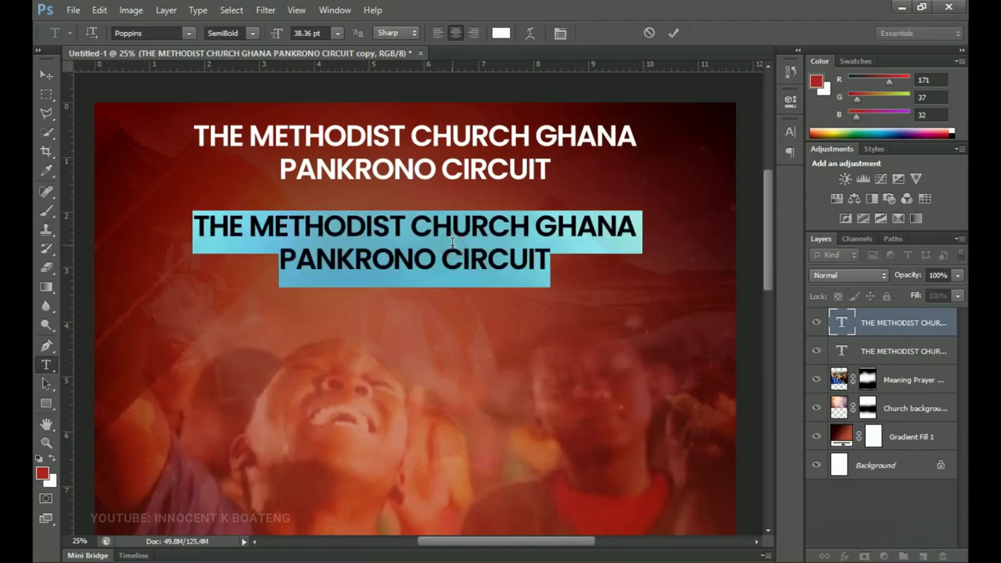
{"action": "key", "text": "ctrl+v"}
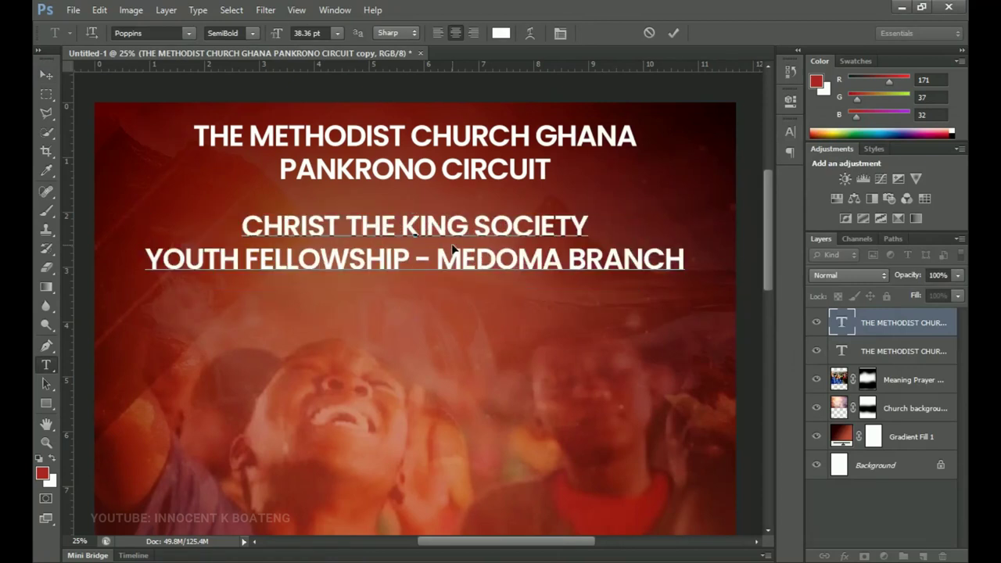
- Set the new subheading to Medium weight at 32 pt and commit it
{"action": "key", "text": "ctrl+a"}
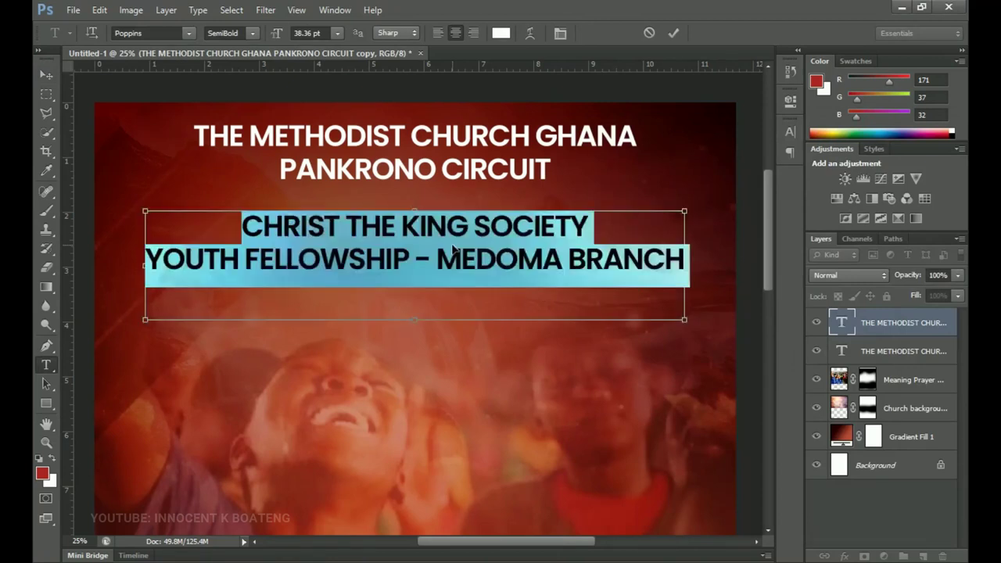
{"action": "left_click", "coordinate": [251, 33]}
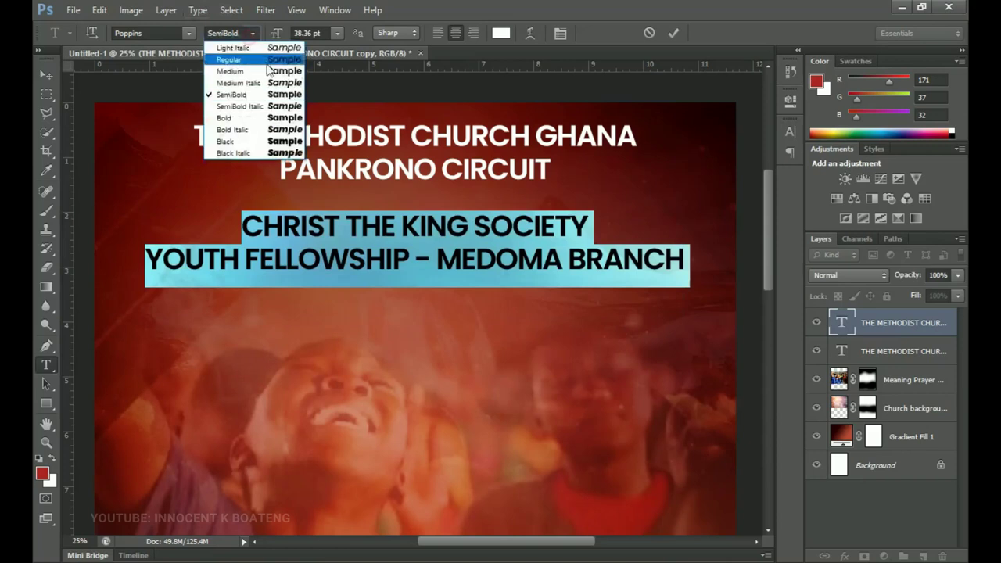
{"action": "left_click", "coordinate": [275, 72]}
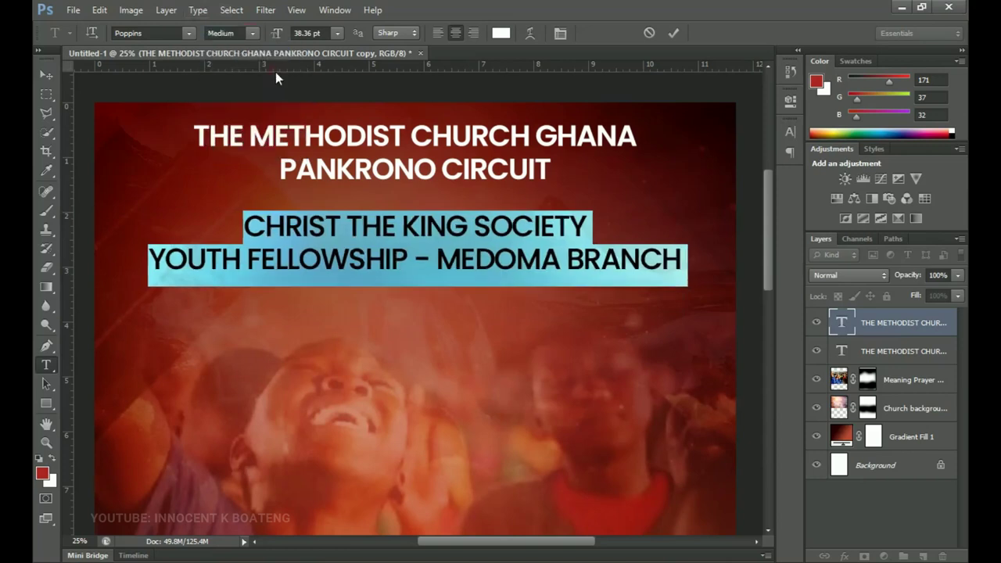
{"action": "left_click", "coordinate": [406, 251]}
{"action": "key", "text": "ctrl+a"}
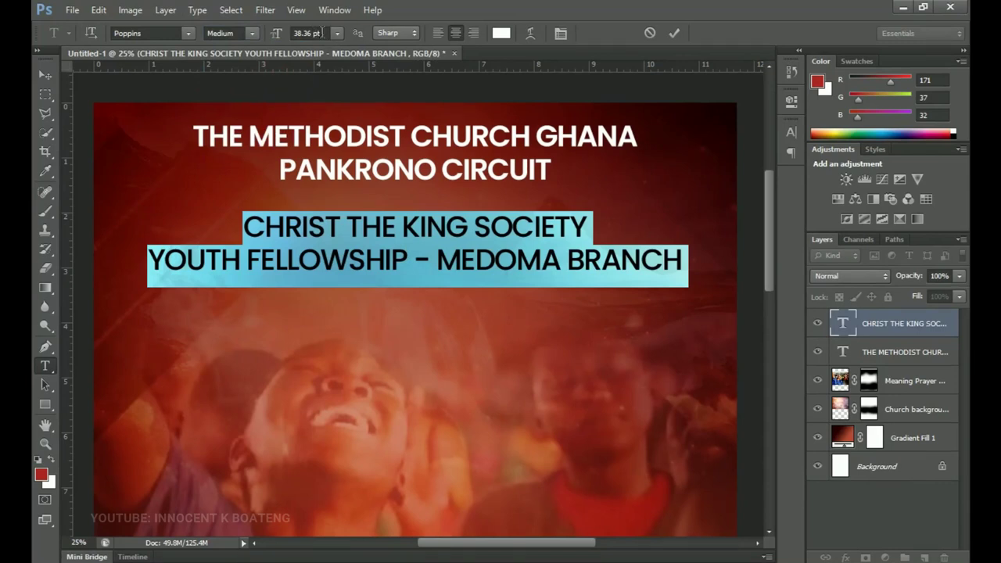
{"action": "left_click", "coordinate": [322, 33]}
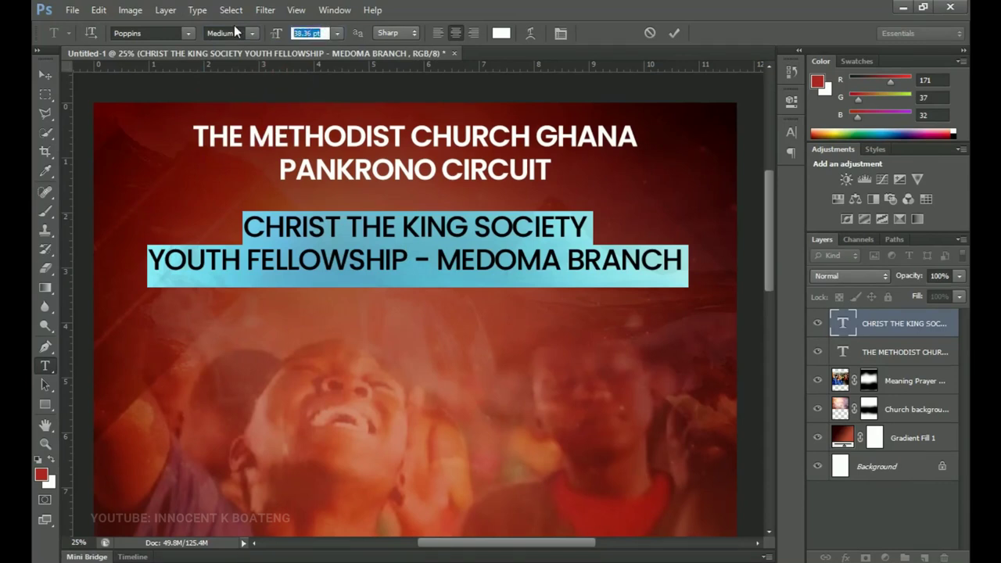
{"action": "type", "text": "32"}
{"action": "key", "text": "ctrl+Return"}
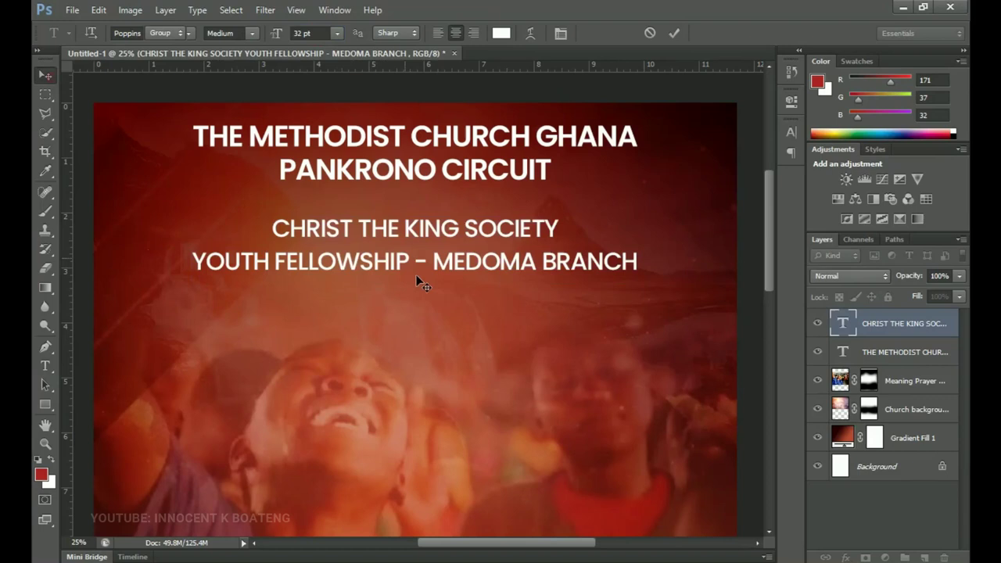
{"action": "key", "text": "z"}
{"action": "left_click", "coordinate": [495, 268], "text": "alt"}
- Alt-drag a copy of the society subheading below the original, then select PRESENTS in the notes
{"action": "key", "text": "v"}
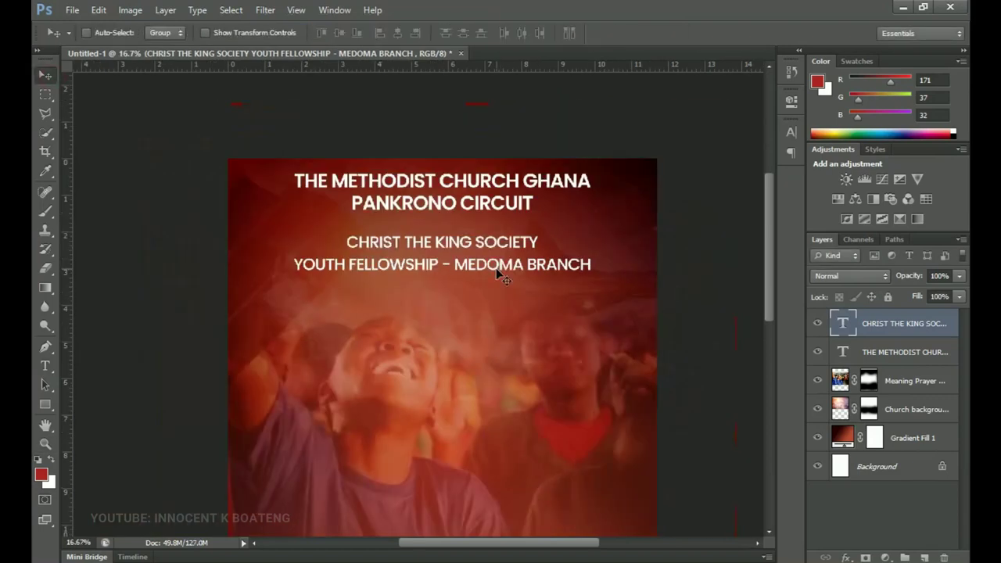
{"action": "key", "text": "ctrl+plus"}
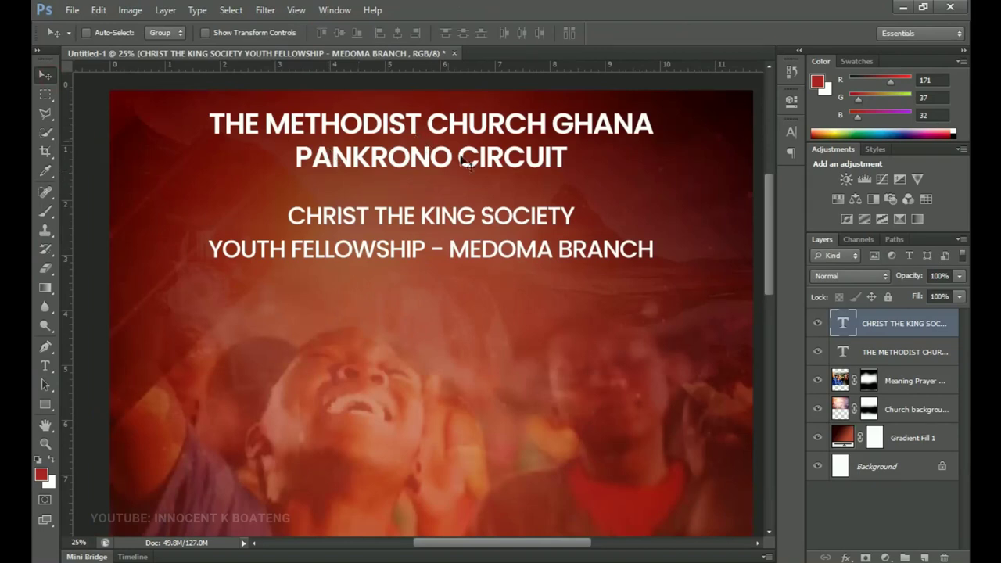
{"action": "scroll", "coordinate": [487, 203], "scroll_direction": "down", "scroll_amount": 3}
{"action": "scroll", "coordinate": [487, 203], "scroll_direction": "up", "scroll_amount": 1}
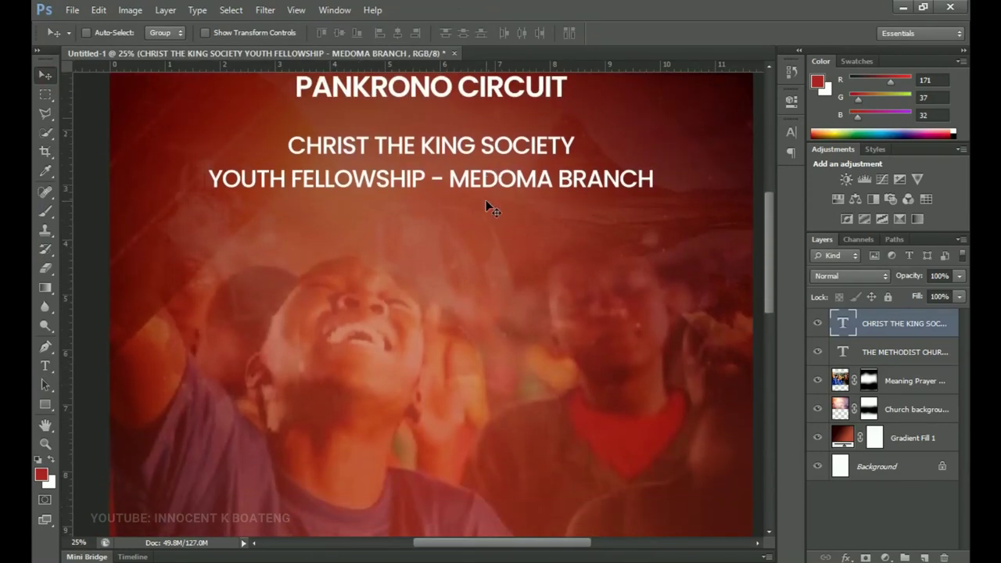
{"action": "scroll", "coordinate": [485, 205], "scroll_direction": "up", "scroll_amount": 1}
{"action": "left_click_drag", "start_coordinate": [487, 205], "coordinate": [494, 282]}
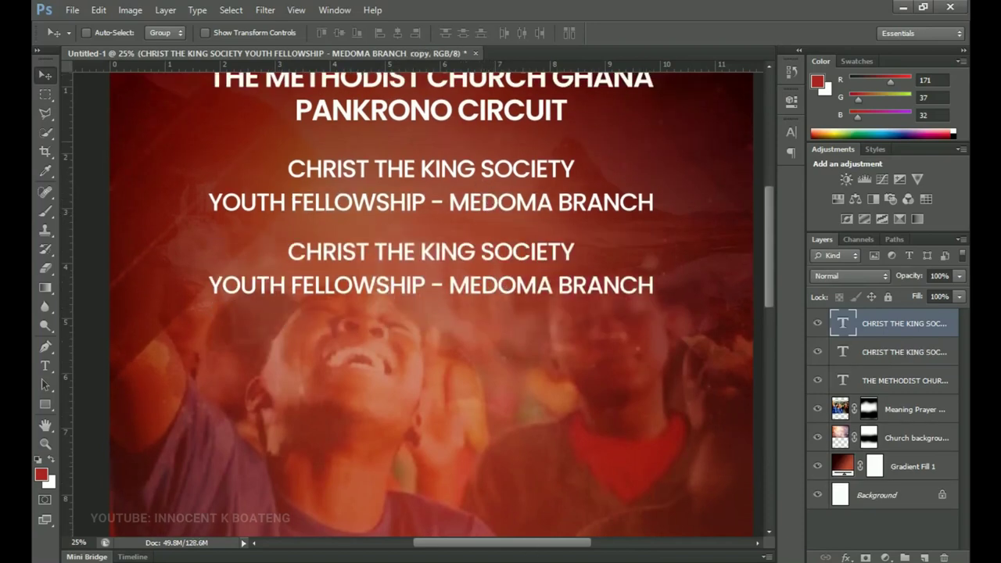
{"action": "key", "text": "alt+Tab"}
{"action": "double_click", "coordinate": [630, 242]}
{"action": "key", "text": "ctrl+c"}
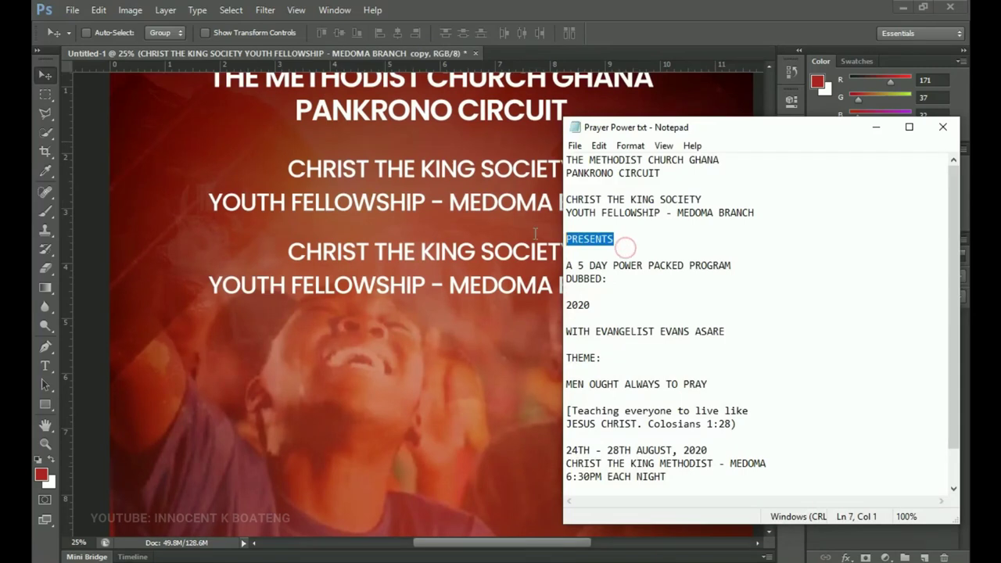
- Replace the duplicated society text with the single word PRESENTS and commit it
{"action": "left_click", "coordinate": [877, 127]}
{"action": "key", "text": "t"}
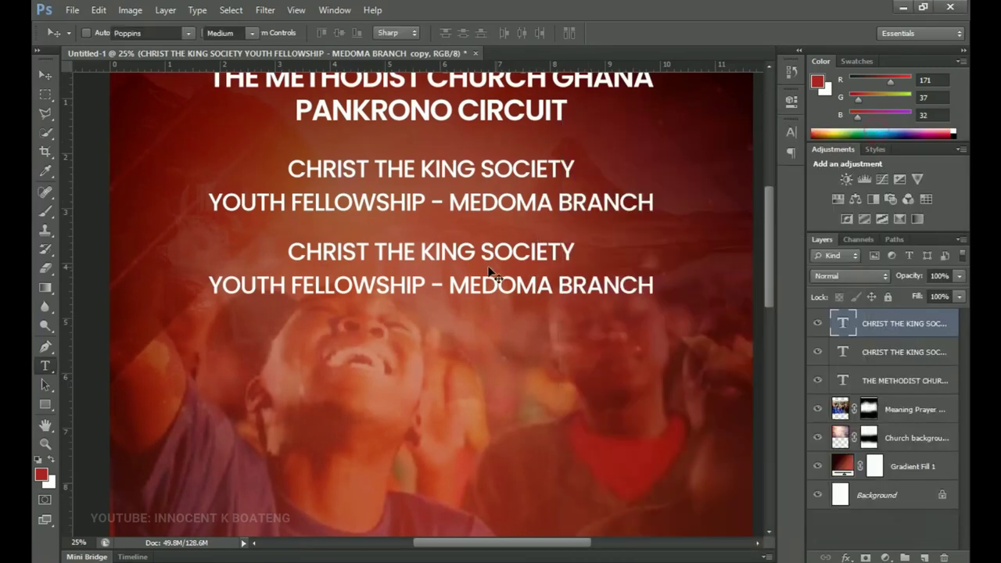
{"action": "left_click", "coordinate": [476, 258]}
{"action": "key", "text": "ctrl+a"}
{"action": "key", "text": "ctrl+v"}
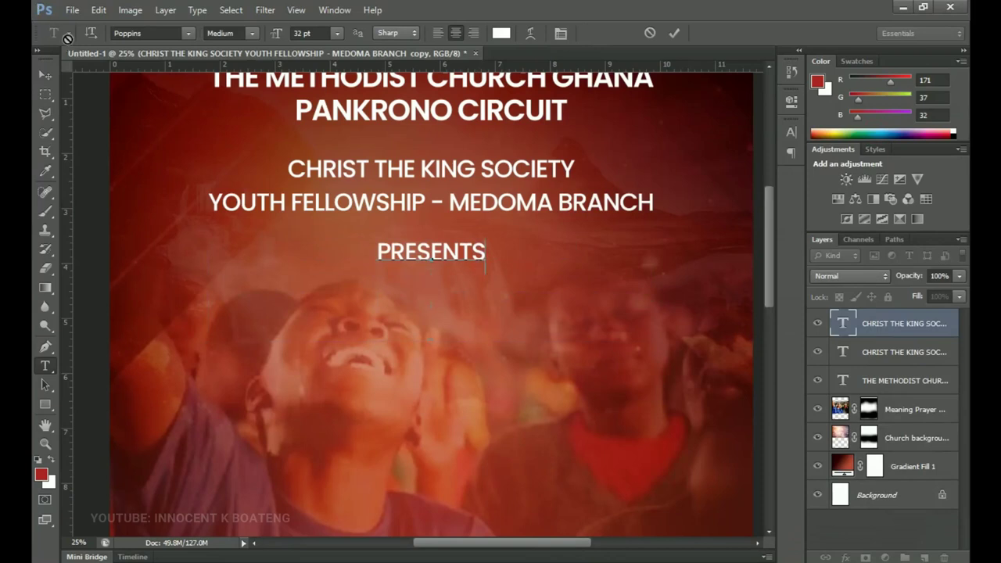
{"action": "left_click", "coordinate": [43, 76]}
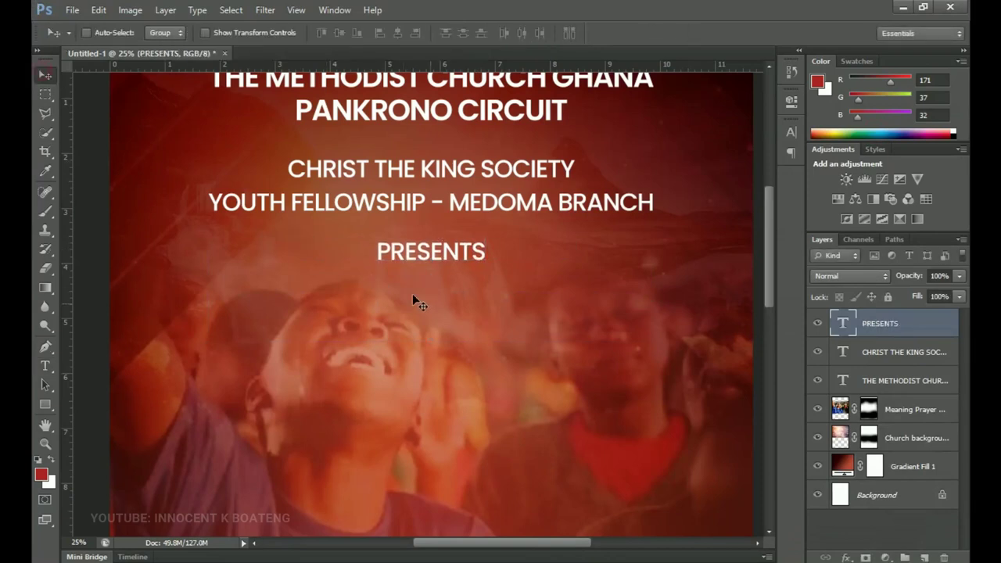
{"action": "scroll", "coordinate": [469, 295], "scroll_direction": "up", "scroll_amount": 2}
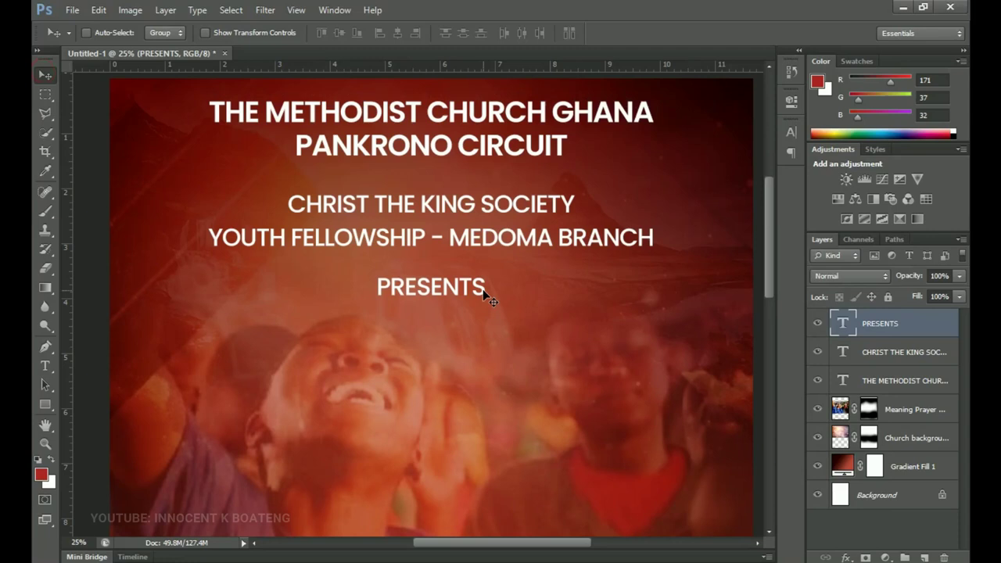
{"action": "scroll", "coordinate": [496, 383], "scroll_direction": "down", "scroll_amount": 7}
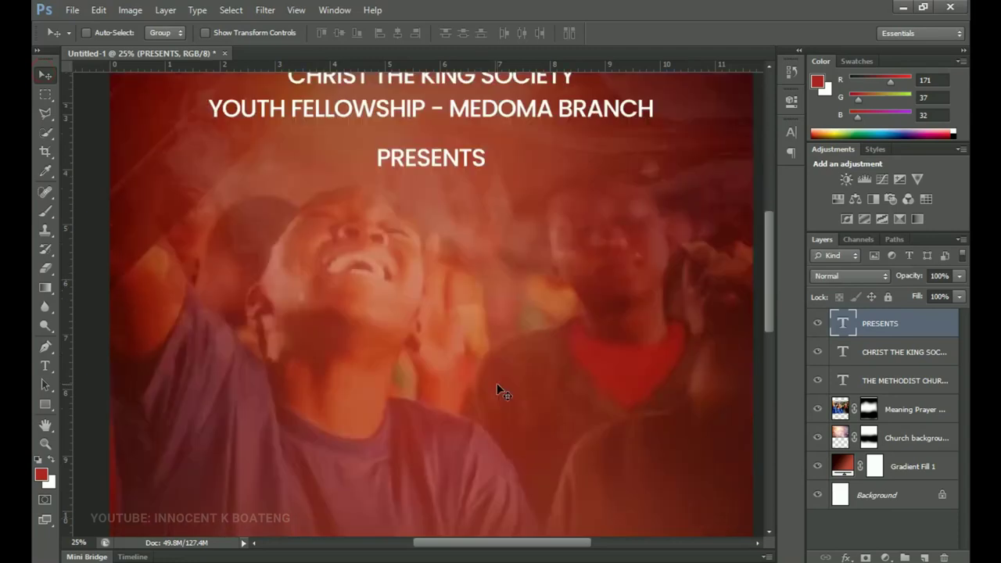
{"action": "scroll", "coordinate": [496, 383], "scroll_direction": "down", "scroll_amount": 3}
- Duplicate PRESENTS below itself and paste 'A 5 DAY POWER PACKED PROGRAM DUBBED:' over the copy
{"action": "key", "text": "ctrl+j"}
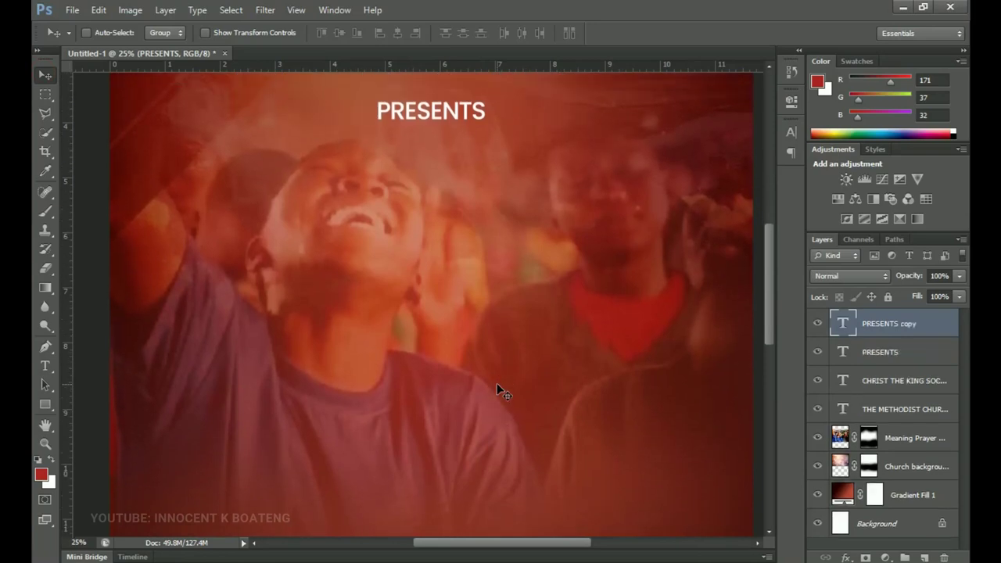
{"action": "left_click_drag", "start_coordinate": [464, 114], "coordinate": [466, 163]}
{"action": "key", "text": "alt+Tab"}
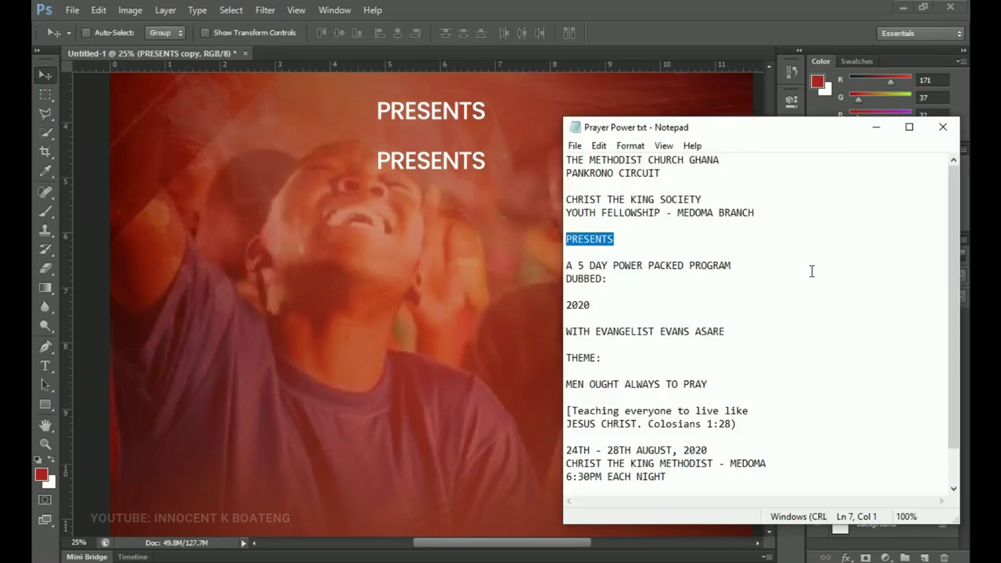
{"action": "left_click_drag", "start_coordinate": [625, 279], "coordinate": [562, 267]}
{"action": "key", "text": "ctrl+c"}
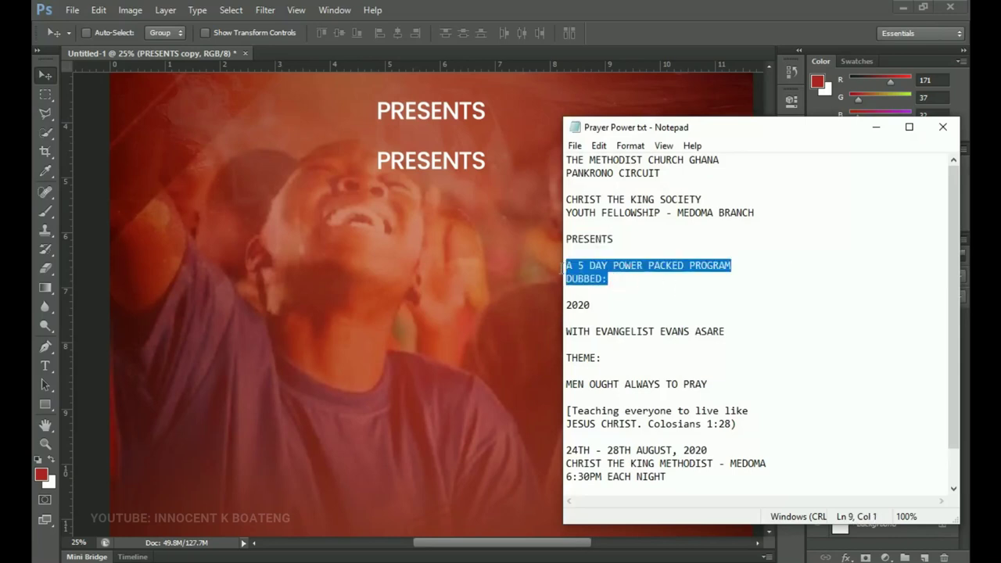
{"action": "left_click", "coordinate": [876, 126]}
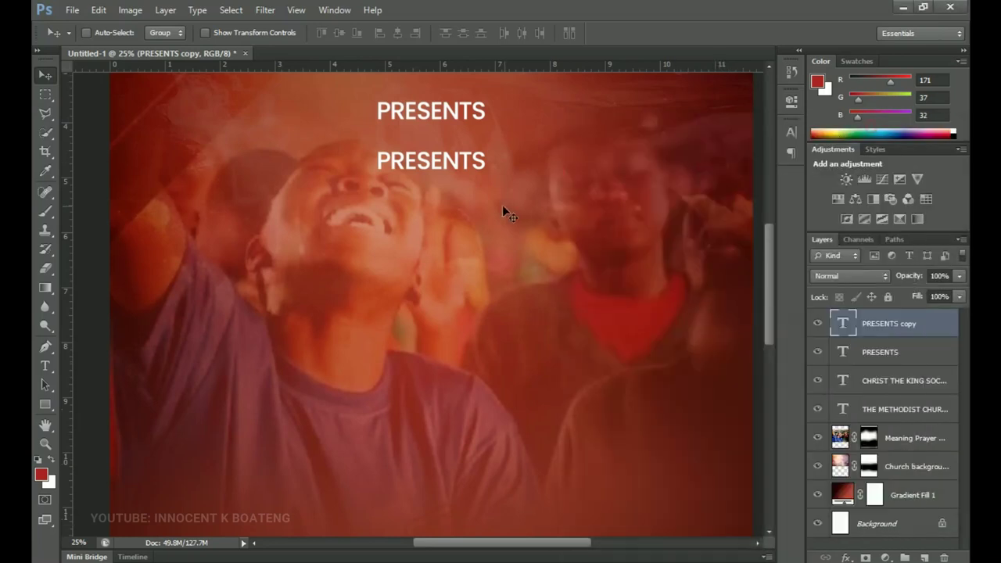
{"action": "key", "text": "t"}
{"action": "double_click", "coordinate": [443, 161]}
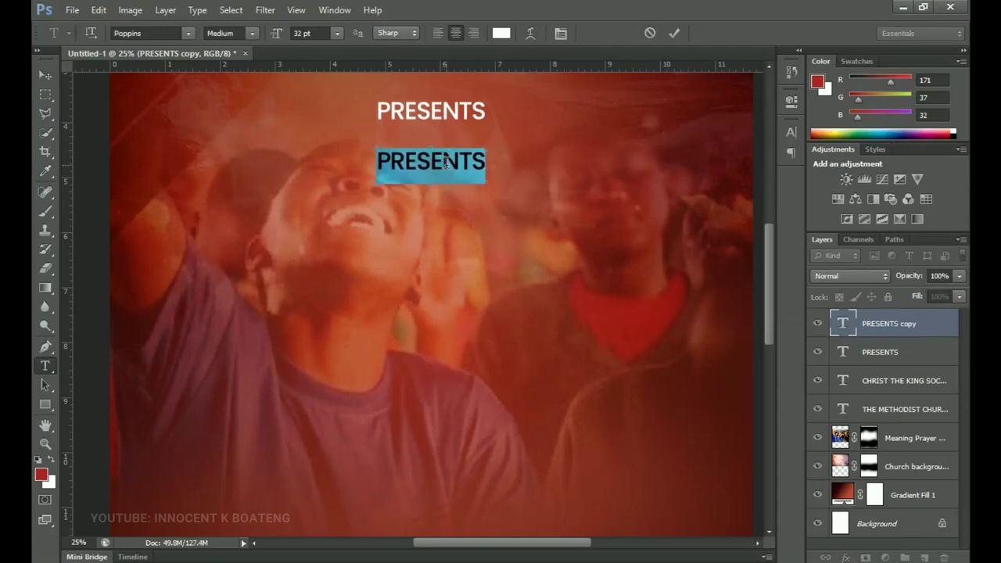
{"action": "key", "text": "ctrl+v"}
- Colour the program lines yellow #ffcc00
{"action": "key", "text": "ctrl+a"}
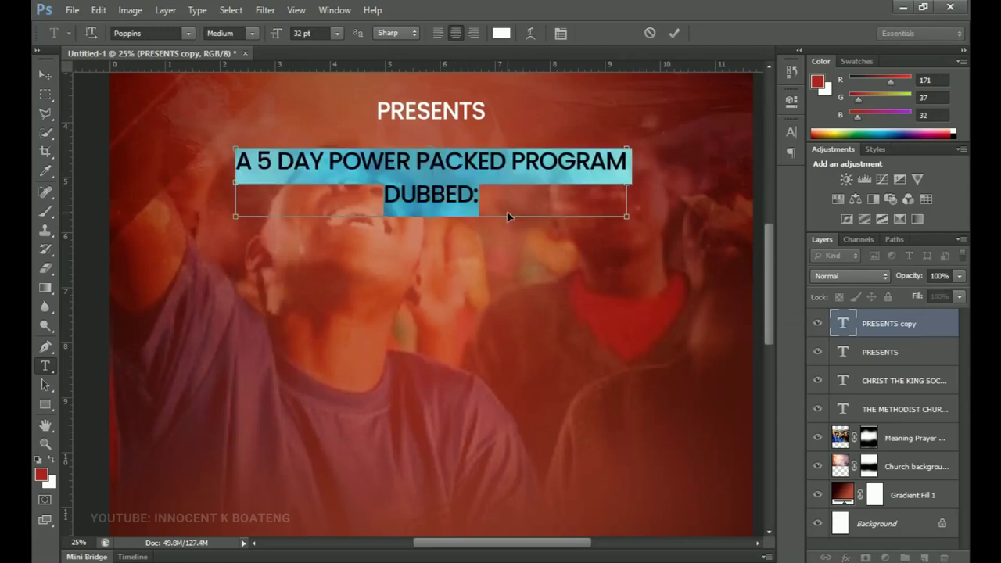
{"action": "left_click", "coordinate": [501, 32]}
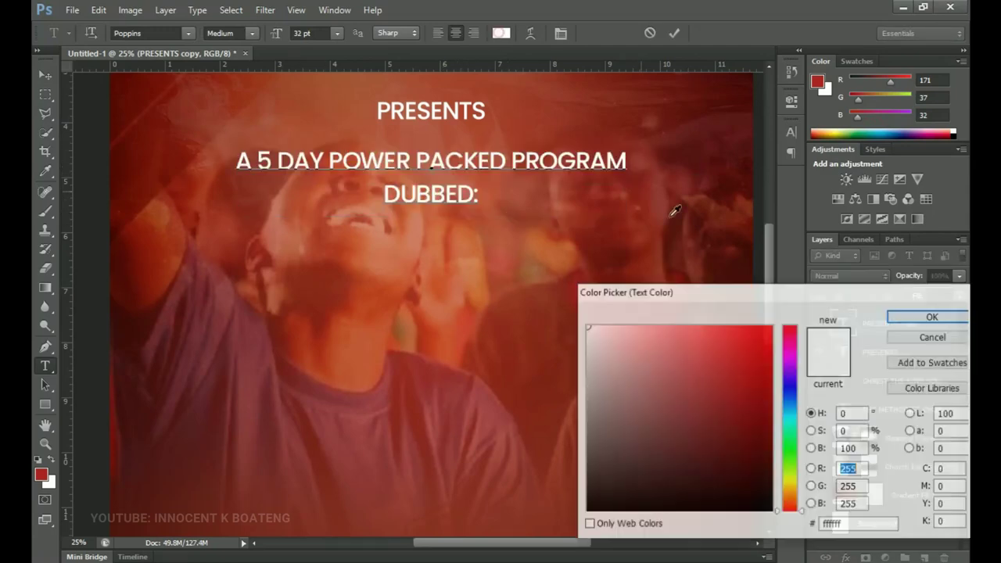
{"action": "left_click_drag", "start_coordinate": [798, 486], "coordinate": [792, 490]}
{"action": "left_click", "coordinate": [770, 326]}
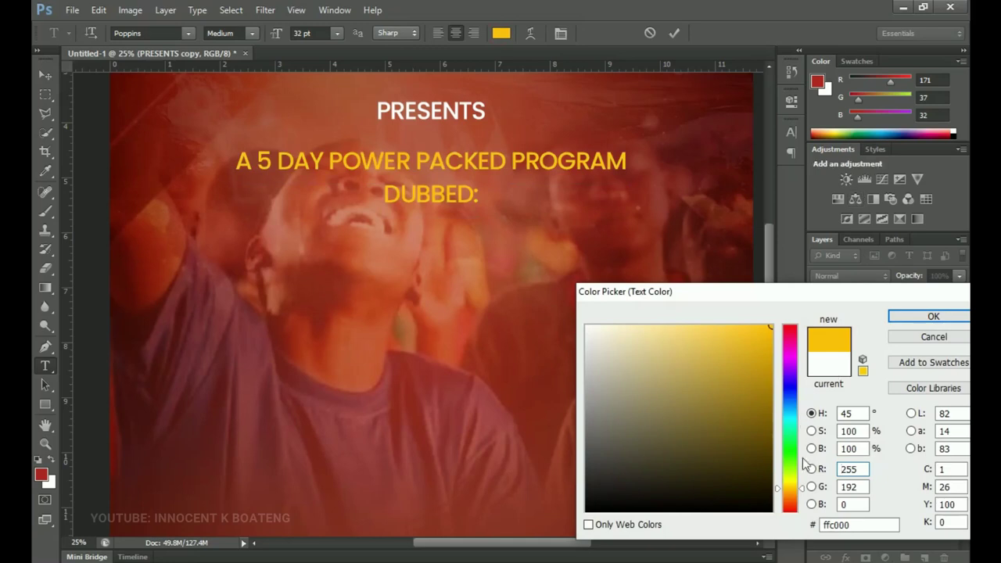
{"action": "left_click", "coordinate": [791, 491]}
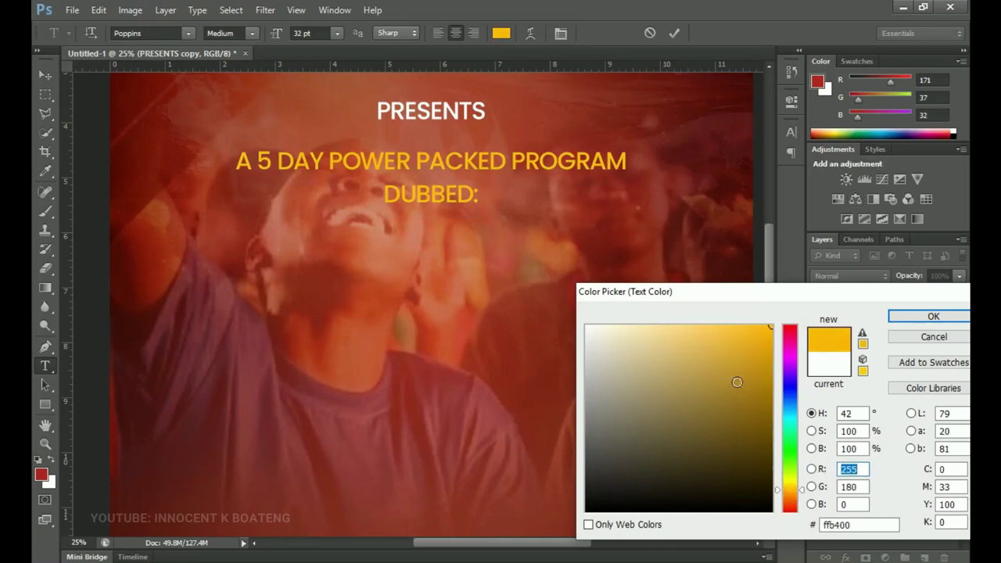
{"action": "left_click", "coordinate": [791, 488]}
{"action": "left_click", "coordinate": [794, 487]}
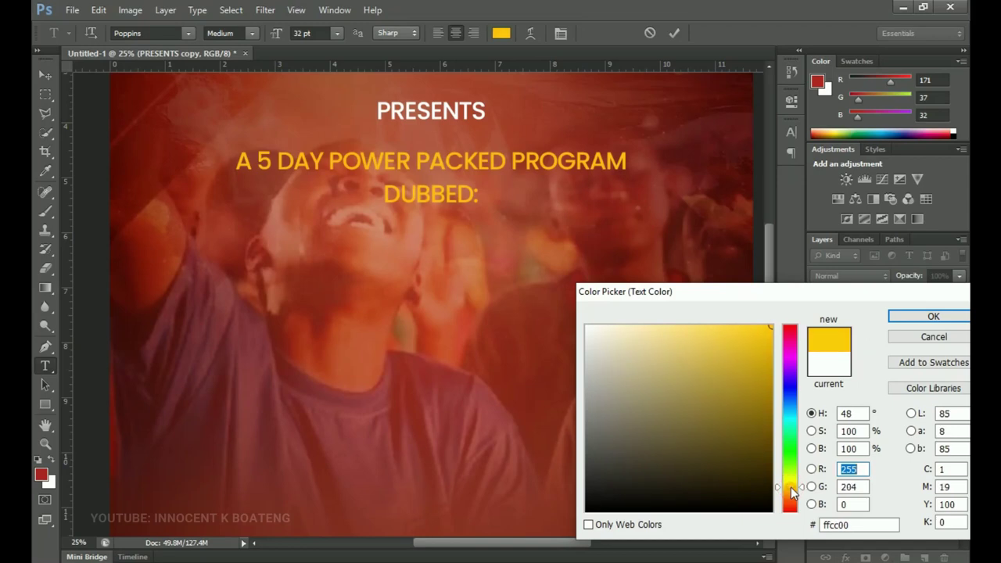
{"action": "left_click", "coordinate": [934, 316]}
- Commit the yellow text and give the society lines -50 tracking and 33 pt leading
{"action": "left_click", "coordinate": [45, 443]}
{"action": "left_click", "coordinate": [412, 147], "text": "alt"}
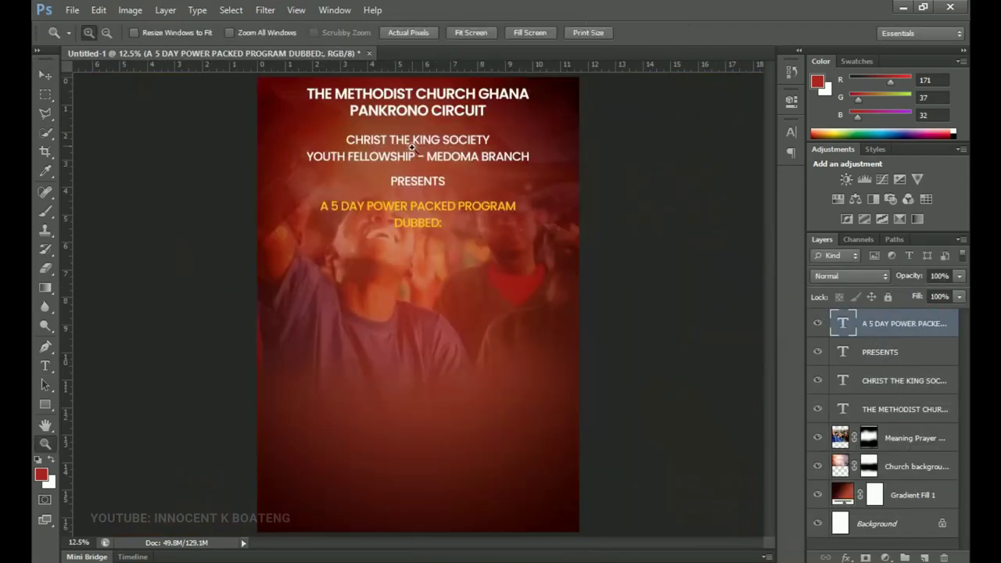
{"action": "left_click", "coordinate": [412, 149]}
{"action": "key", "text": "v"}
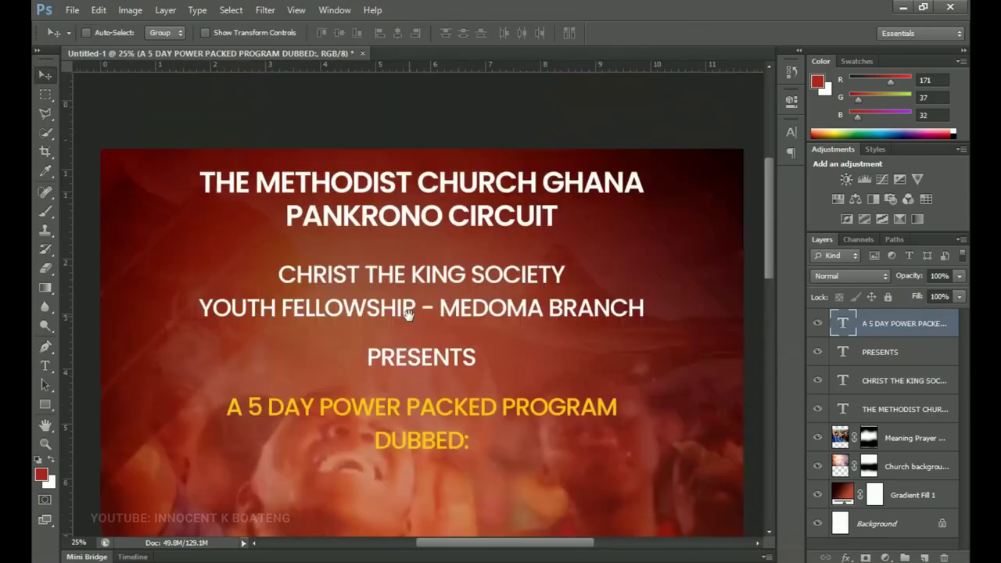
{"action": "key", "text": "t"}
{"action": "left_click", "coordinate": [412, 278]}
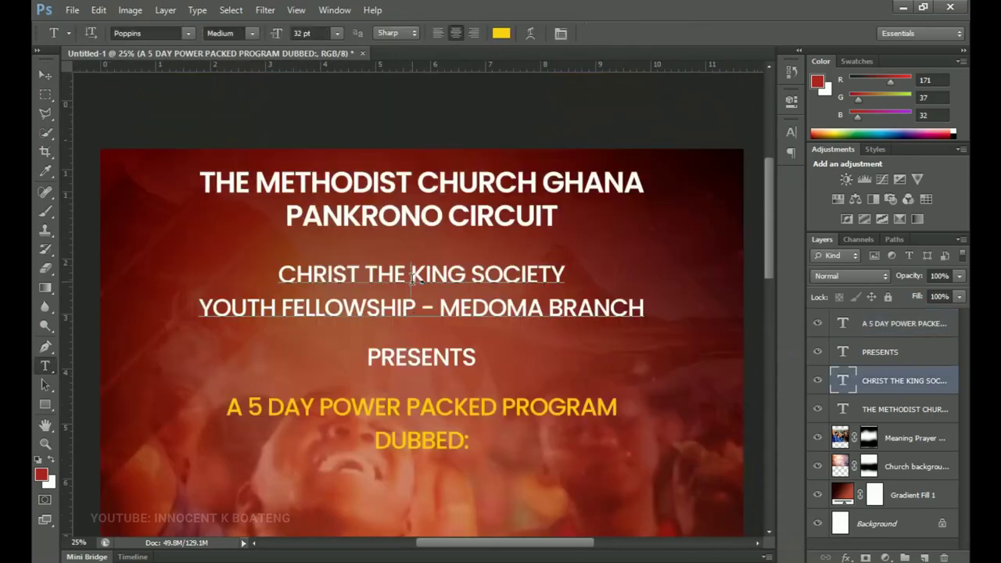
{"action": "key", "text": "ctrl+a"}
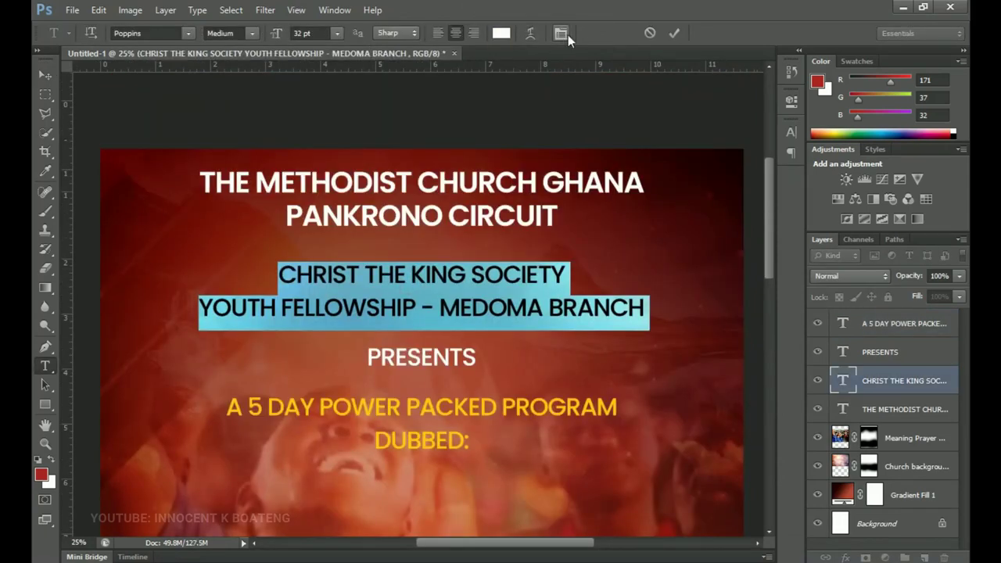
{"action": "left_click", "coordinate": [564, 35]}
{"action": "left_click", "coordinate": [732, 179]}
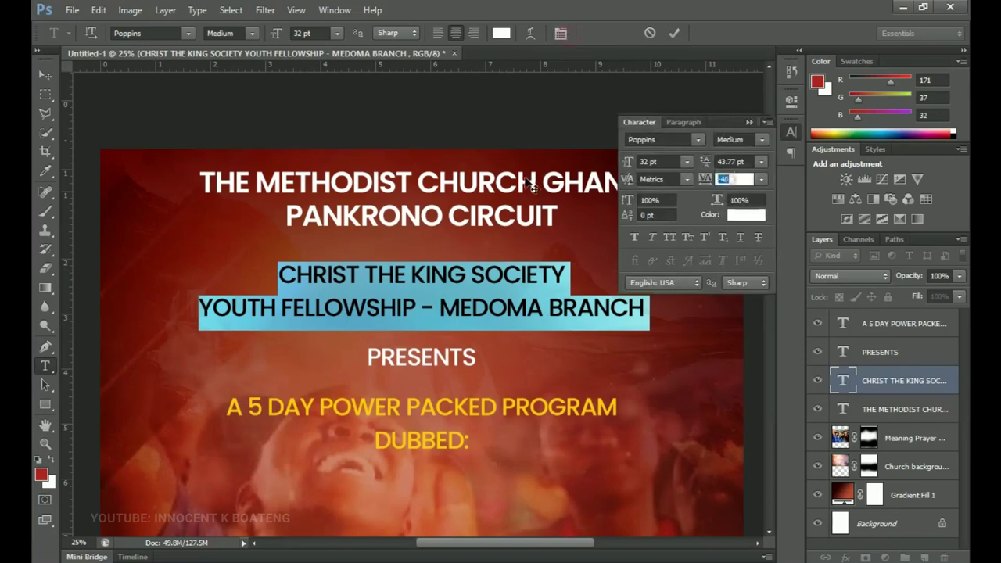
{"action": "type", "text": "-50"}
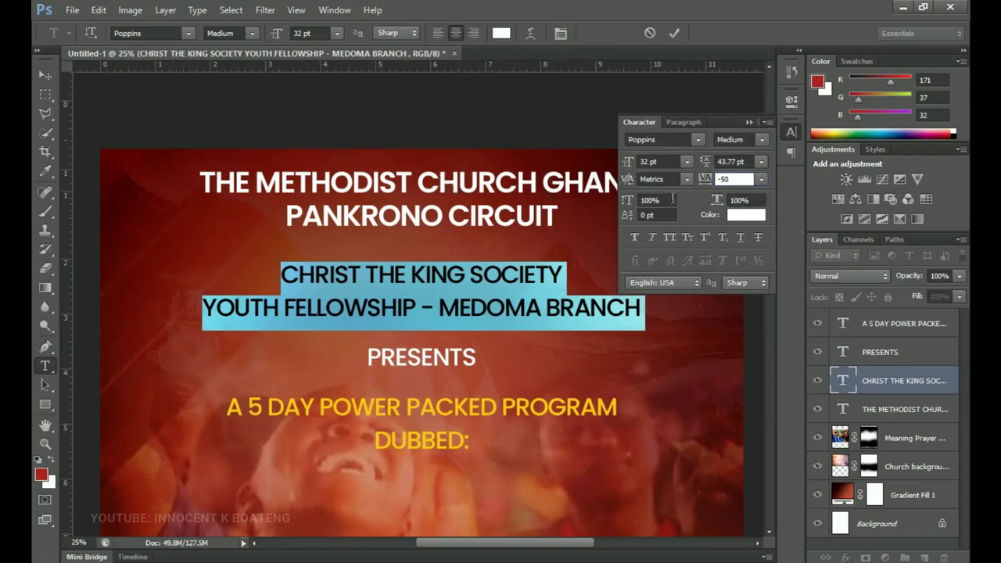
{"action": "left_click", "coordinate": [747, 165]}
{"action": "type", "text": "31"}
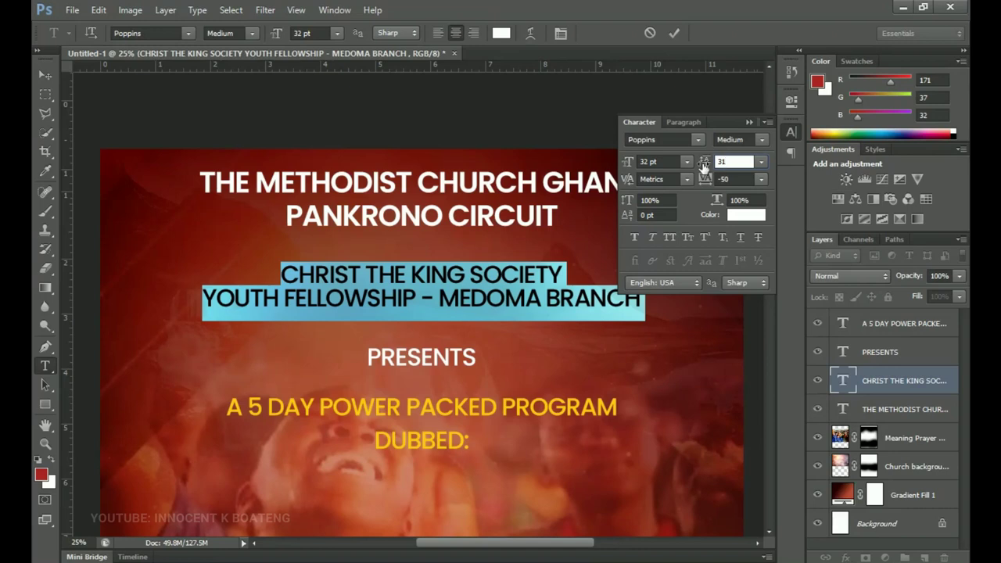
{"action": "left_click_drag", "start_coordinate": [700, 161], "coordinate": [702, 160]}
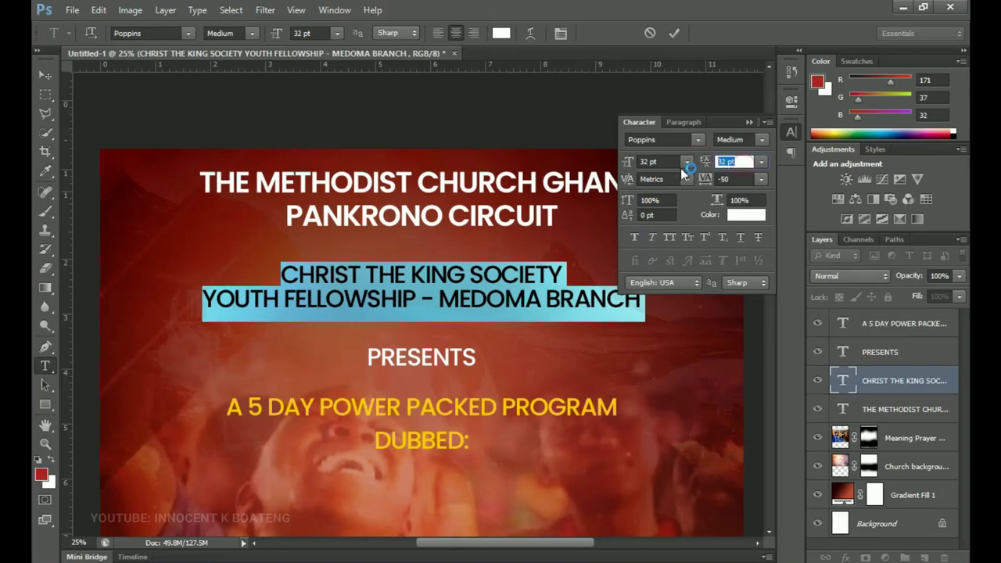
{"action": "type", "text": "33"}
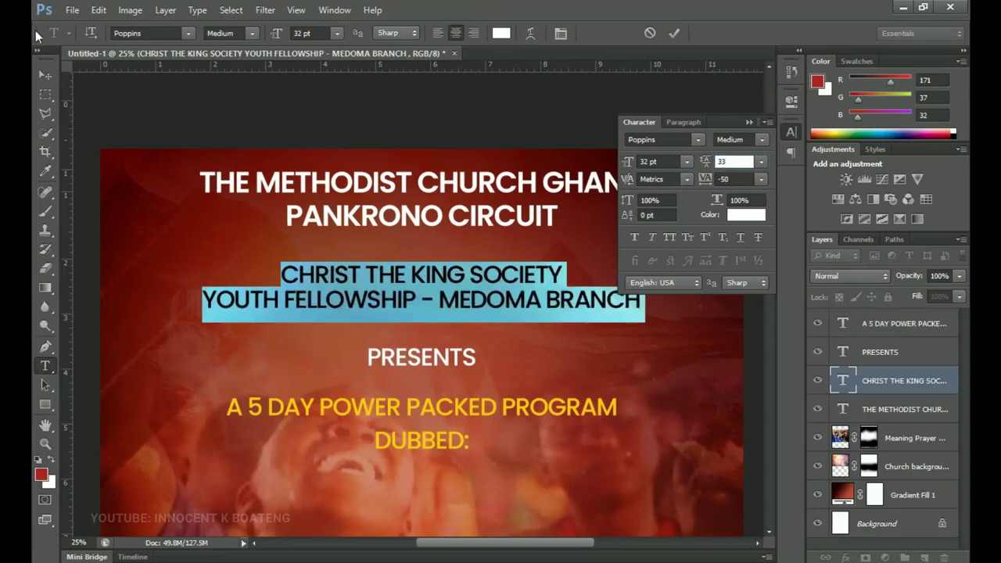
{"action": "left_click", "coordinate": [49, 78]}
- Give the A 5 DAY program lines -50 tracking and 33 pt leading
{"action": "key", "text": "t"}
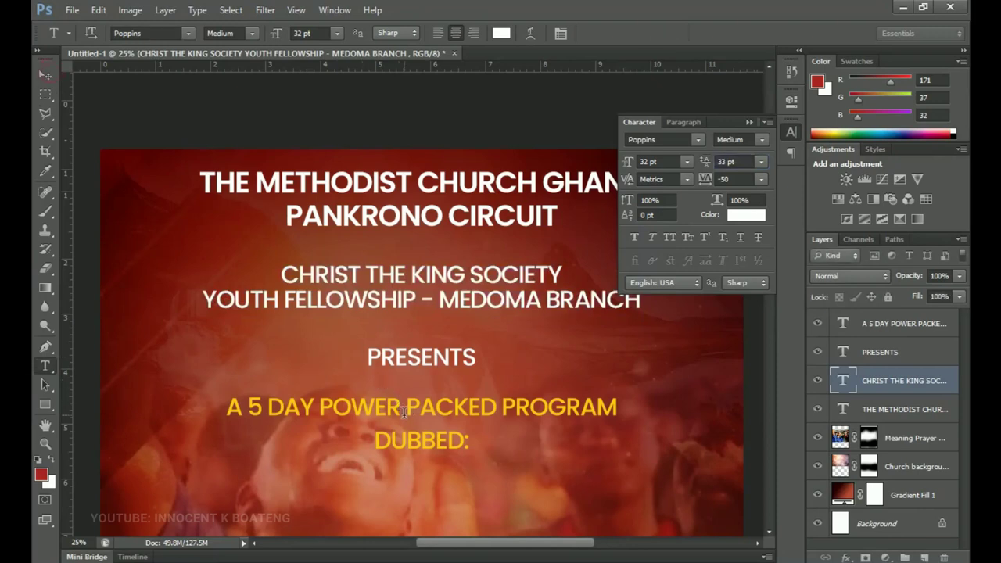
{"action": "left_click", "coordinate": [406, 412]}
{"action": "key", "text": "ctrl+a"}
{"action": "left_click", "coordinate": [735, 179]}
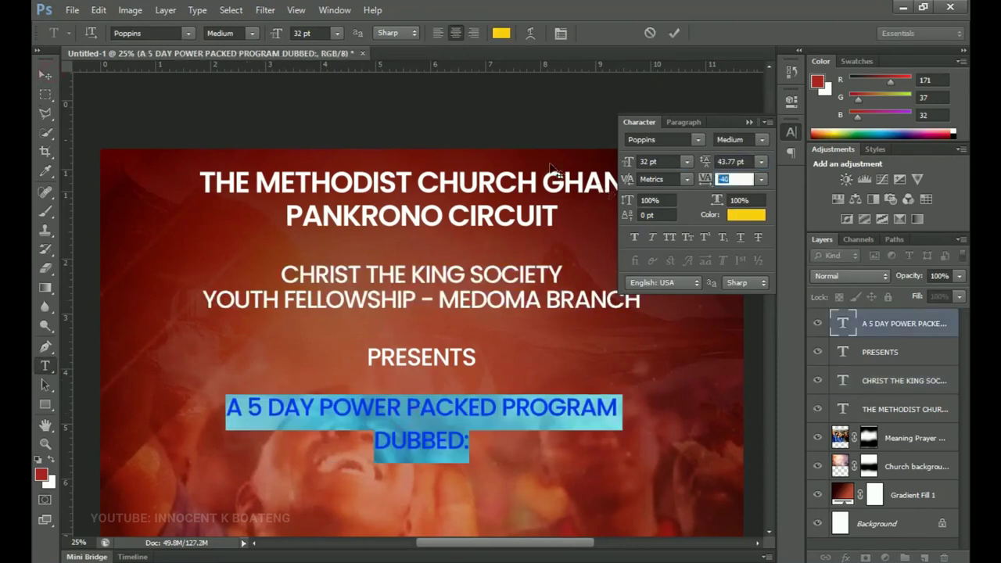
{"action": "type", "text": "-50"}
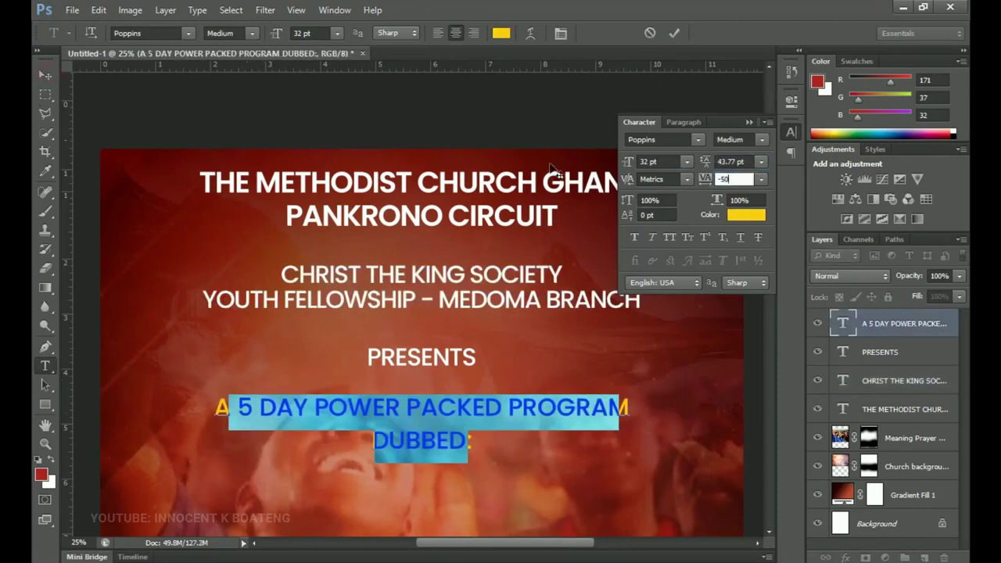
{"action": "key", "text": "Tab"}
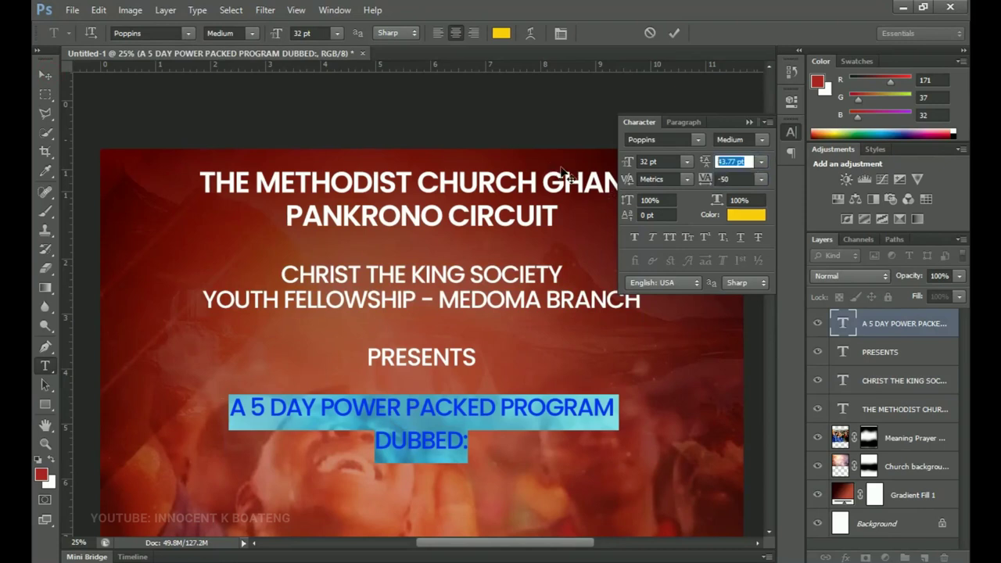
{"action": "type", "text": "33"}
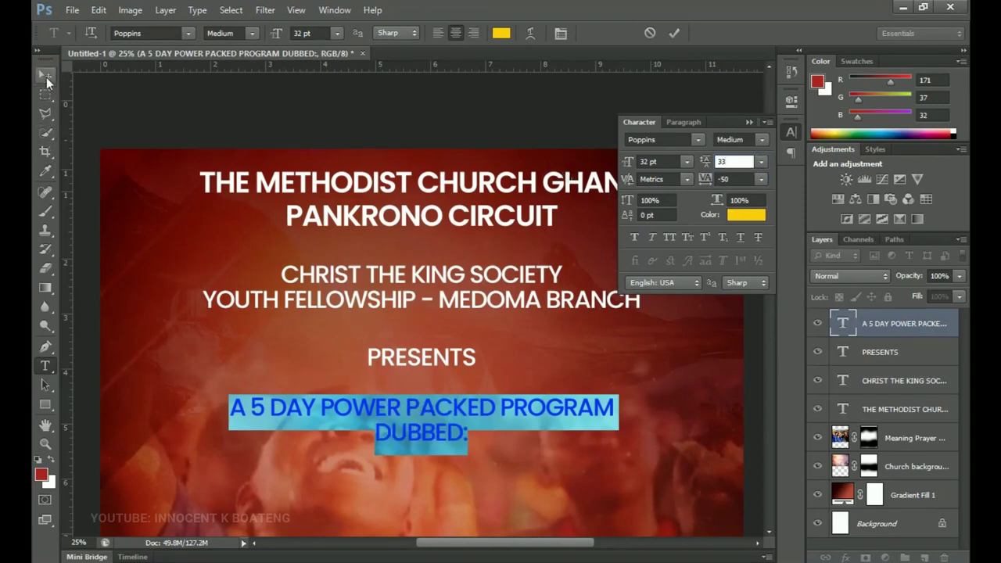
{"action": "left_click", "coordinate": [45, 74]}
{"action": "scroll", "coordinate": [336, 235], "scroll_direction": "down", "scroll_amount": 2}
{"action": "scroll", "coordinate": [379, 161], "scroll_direction": "down", "scroll_amount": 1}
{"action": "key", "text": "ctrl+0"}
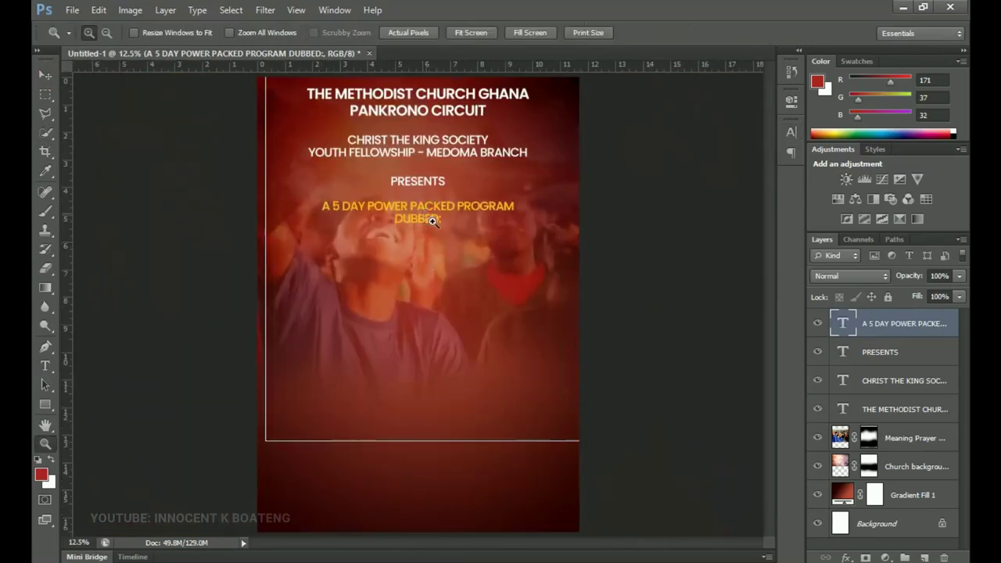
{"action": "left_click", "coordinate": [439, 275], "text": "ctrl"}
{"action": "scroll", "coordinate": [443, 281], "scroll_direction": "up", "scroll_amount": 1}
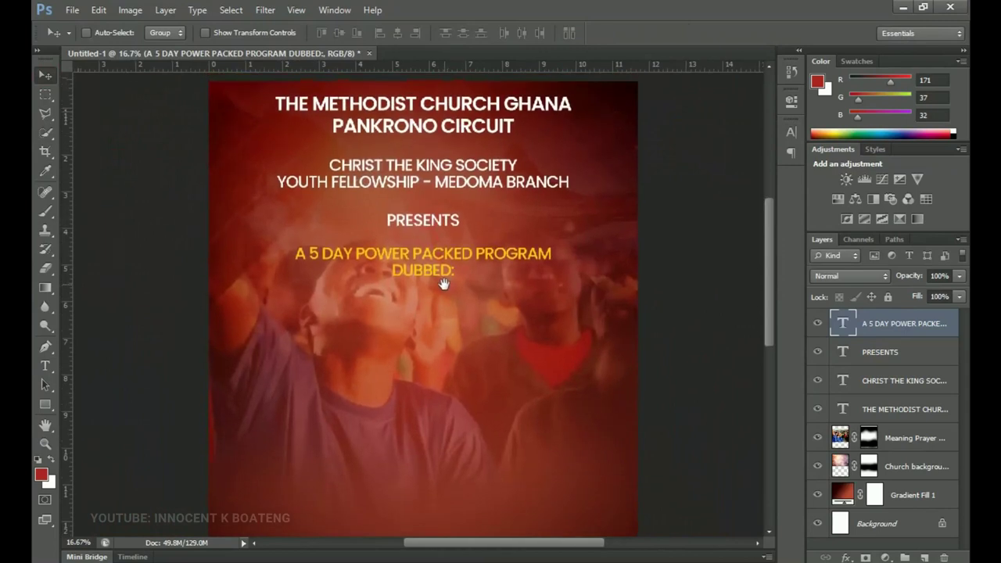
{"action": "scroll", "coordinate": [397, 261], "scroll_direction": "up", "scroll_amount": 2}
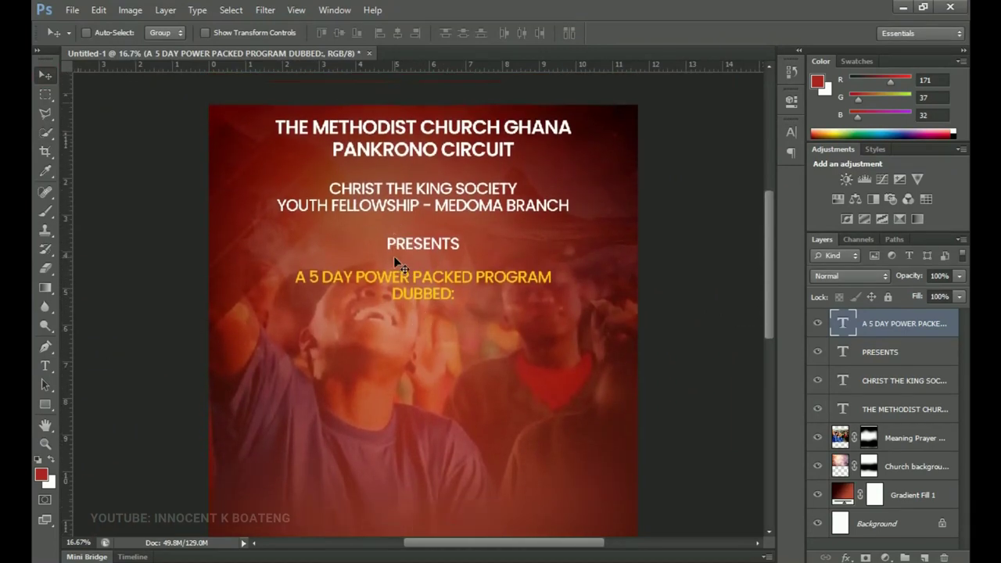
{"action": "scroll", "coordinate": [393, 255], "scroll_direction": "down", "scroll_amount": 3}
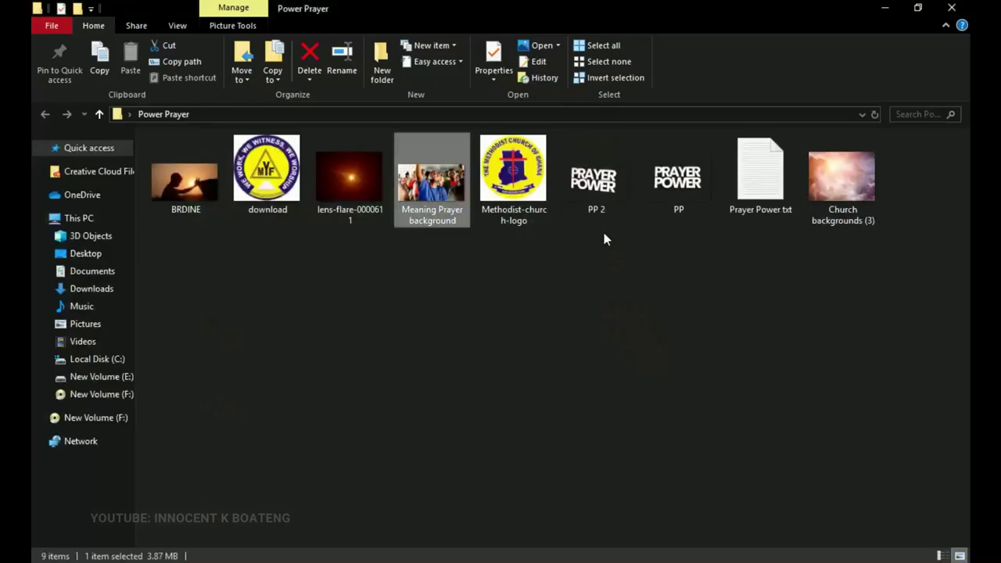
- Drag the PP image from the Power Prayer folder onto the flyer
{"action": "left_click", "coordinate": [679, 182]}
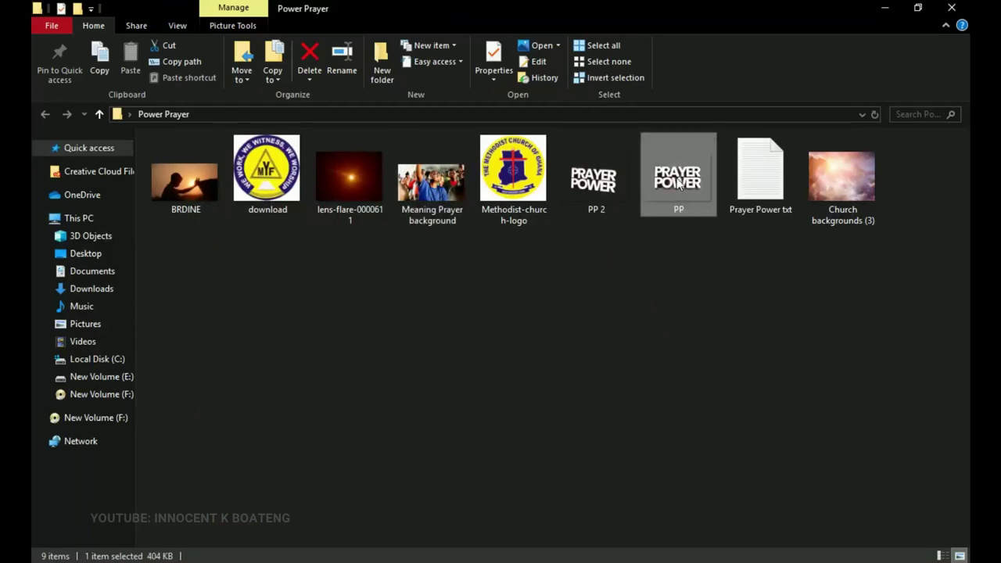
{"action": "left_click_drag", "start_coordinate": [690, 197], "coordinate": [426, 344]}
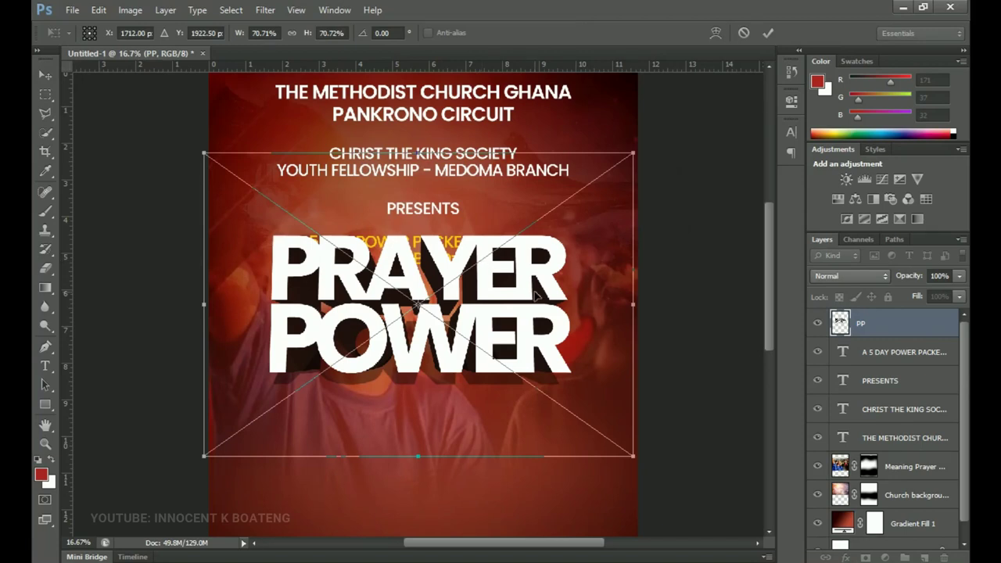
- Commit the PP graphic, move it below DUBBED:, and centre it horizontally on the canvas
{"action": "key", "text": "Return"}
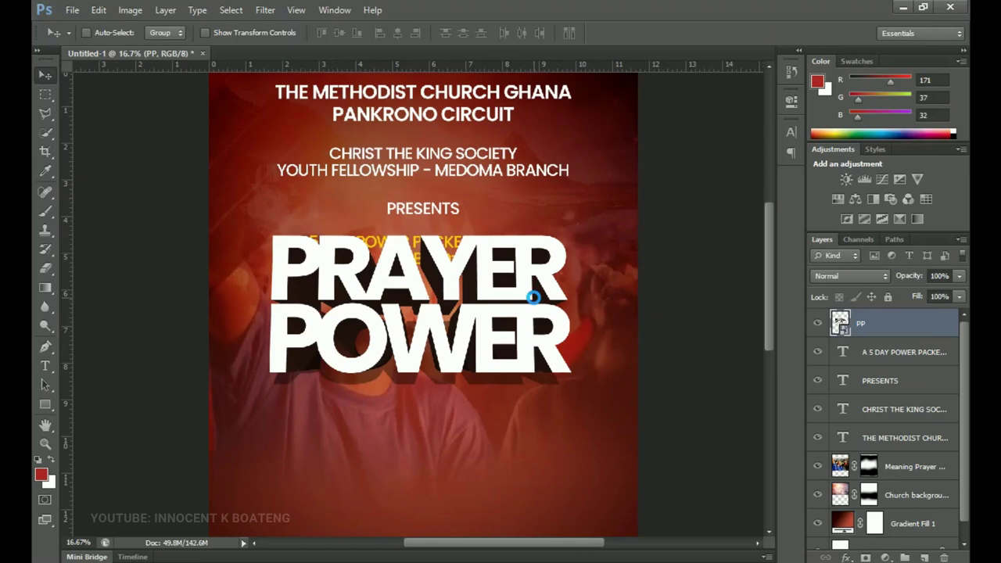
{"action": "left_click_drag", "start_coordinate": [532, 297], "coordinate": [526, 348]}
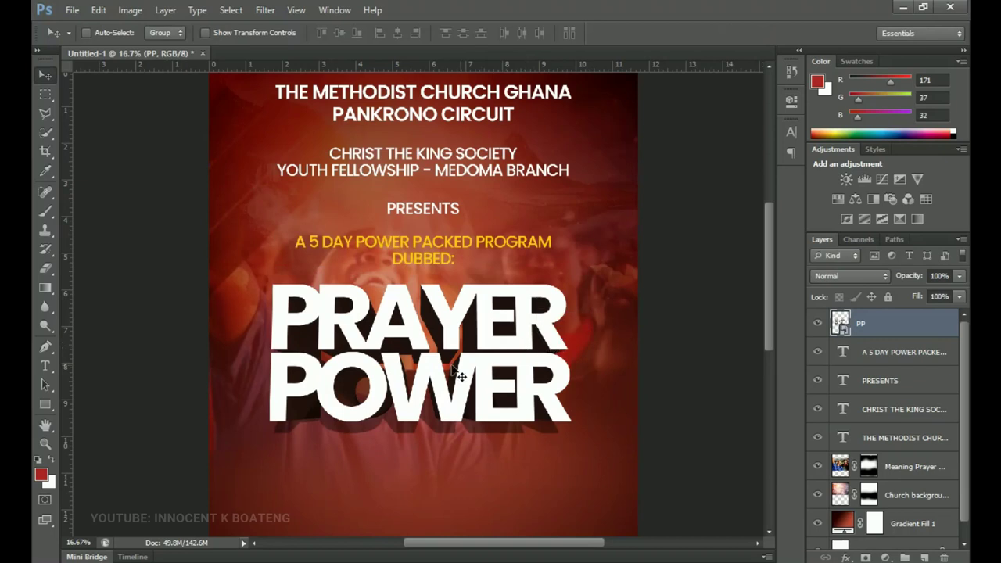
{"action": "left_click", "coordinate": [464, 353], "text": "ctrl"}
{"action": "left_click", "coordinate": [464, 353], "text": "ctrl"}
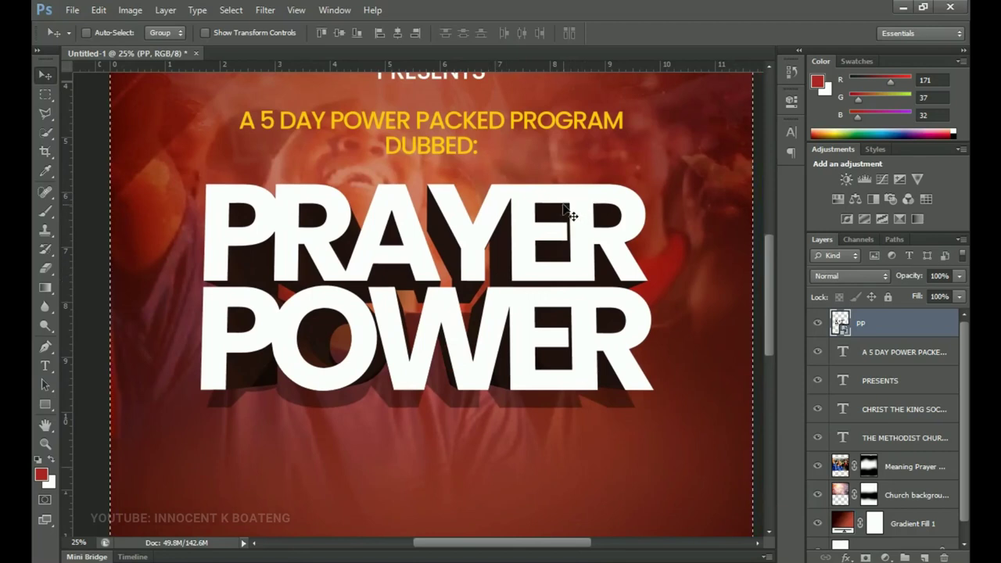
{"action": "key", "text": "ctrl+a"}
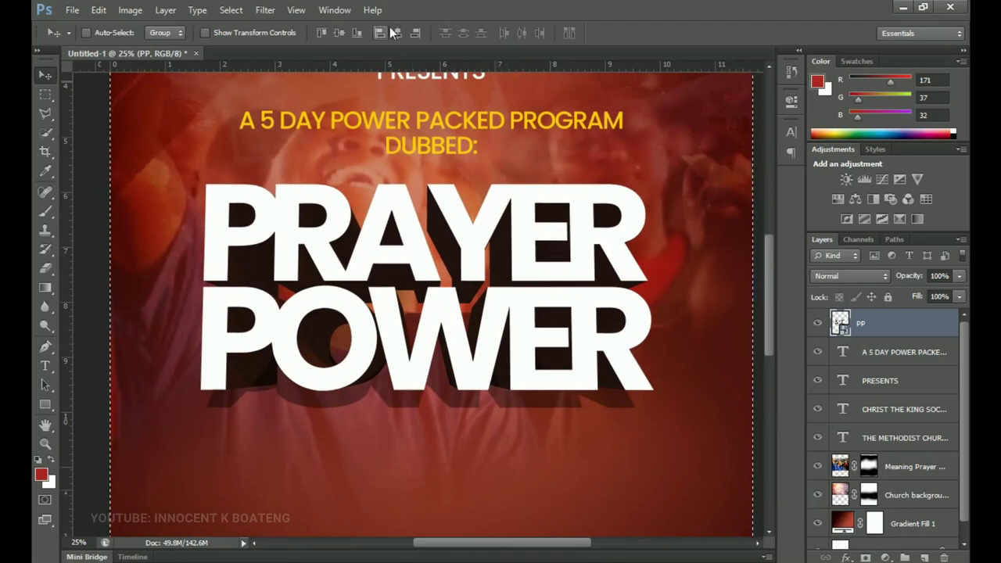
{"action": "left_click", "coordinate": [397, 32]}
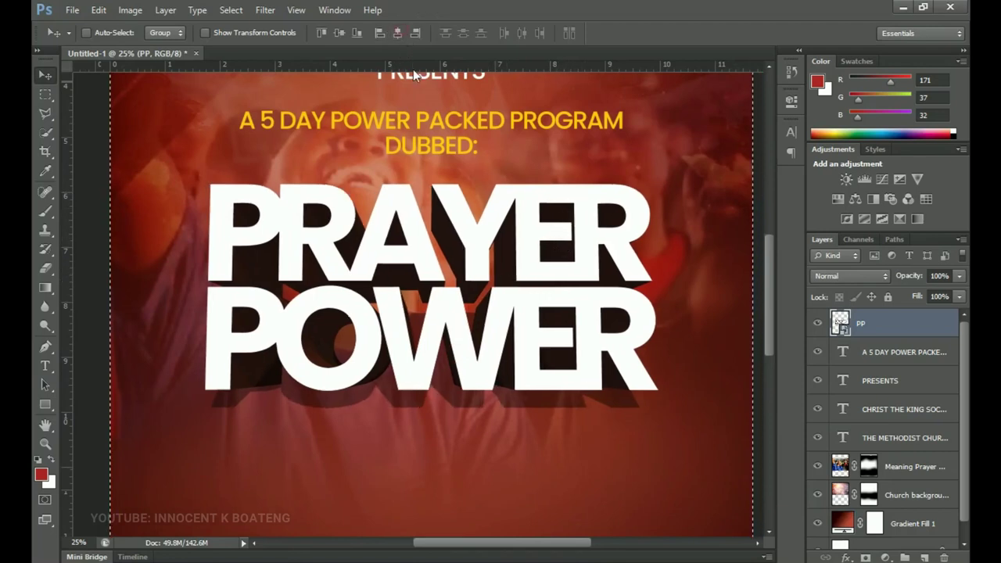
{"action": "left_click", "coordinate": [429, 122], "text": "alt"}
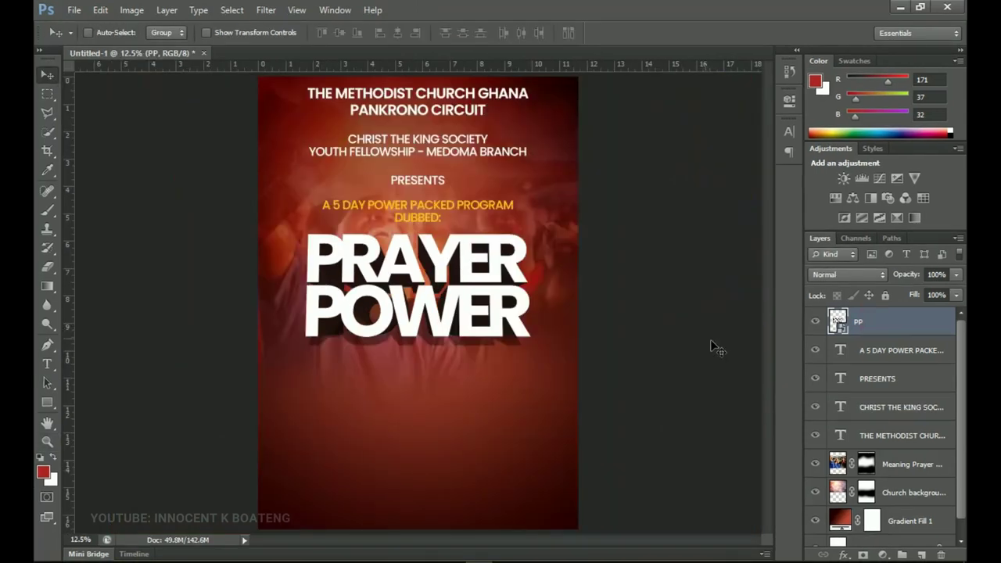
{"action": "key", "text": "z"}
{"action": "left_click", "coordinate": [400, 266]}
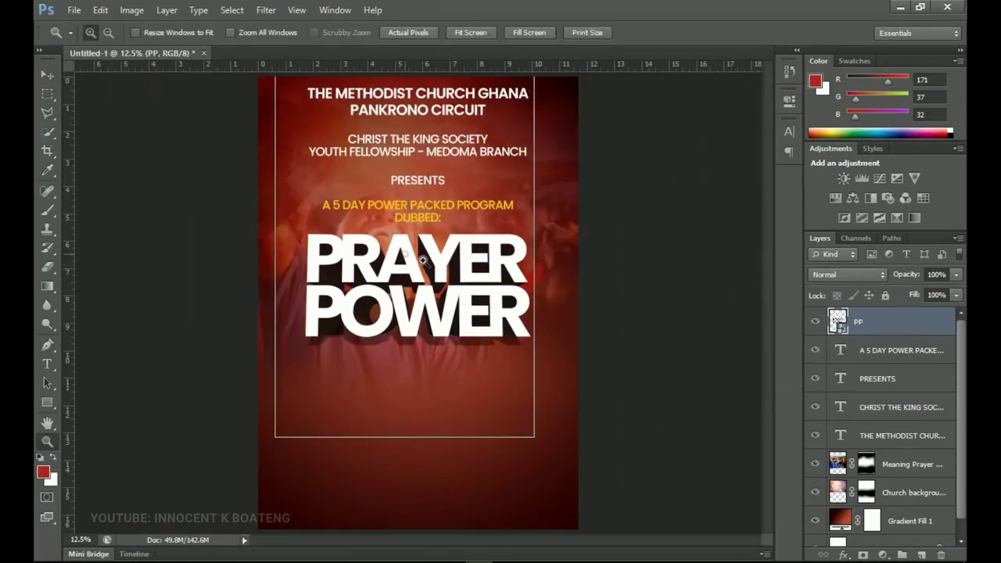
{"action": "left_click", "coordinate": [444, 270]}
{"action": "key", "text": "v"}
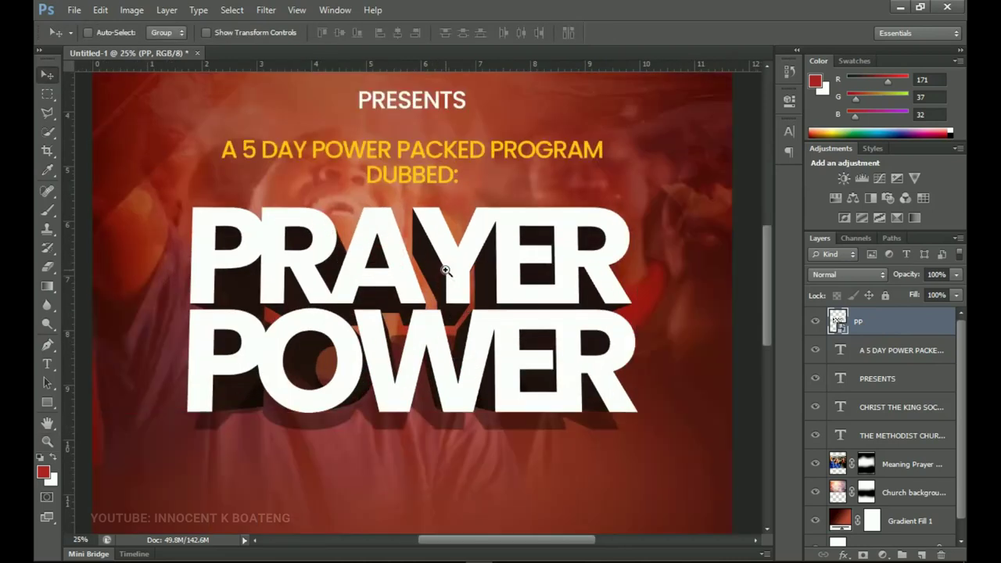
{"action": "left_click_drag", "start_coordinate": [578, 311], "coordinate": [605, 274]}
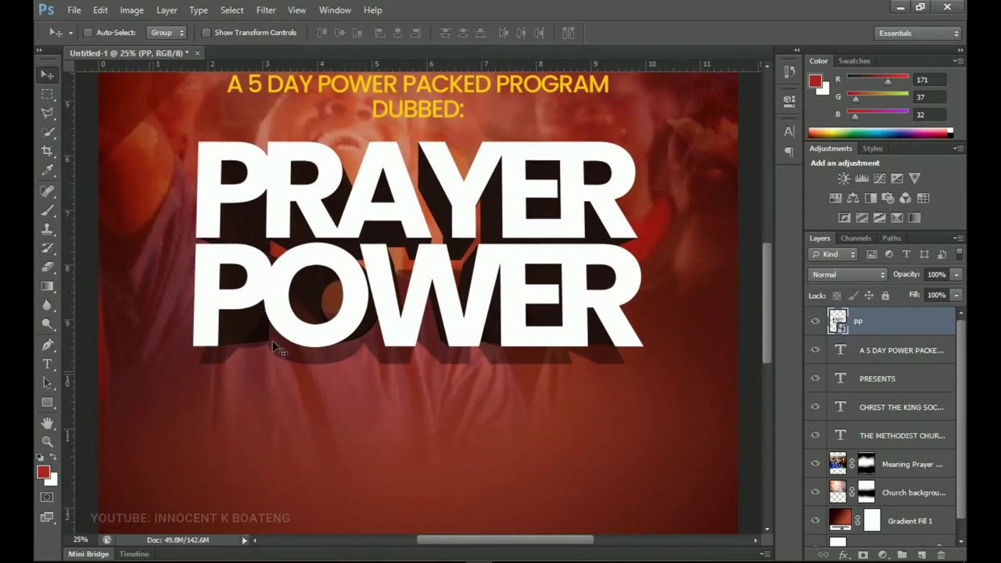
- Draw a custom speech-bubble shape below the right side of PRAYER POWER
{"action": "left_click", "coordinate": [47, 402]}
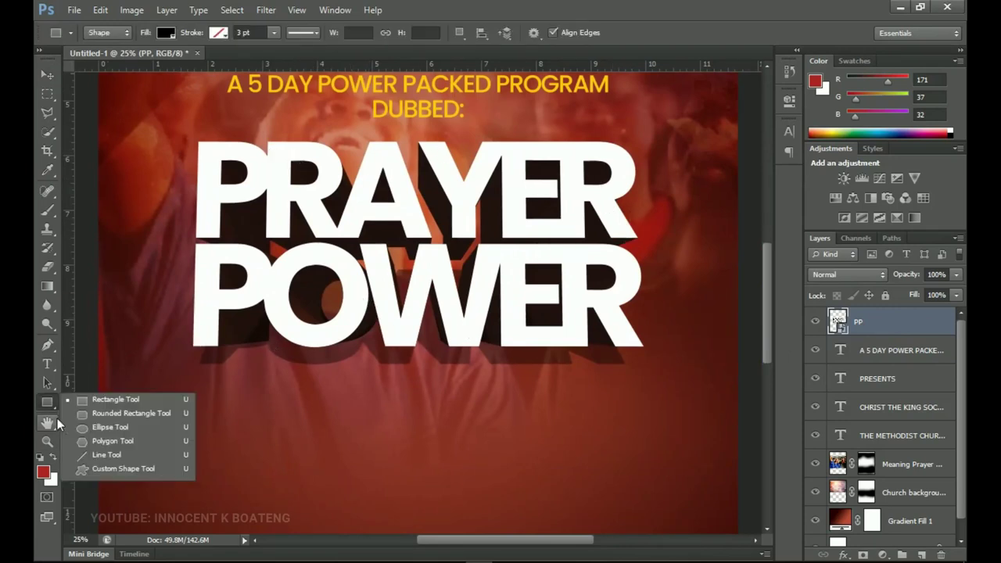
{"action": "left_click", "coordinate": [119, 469]}
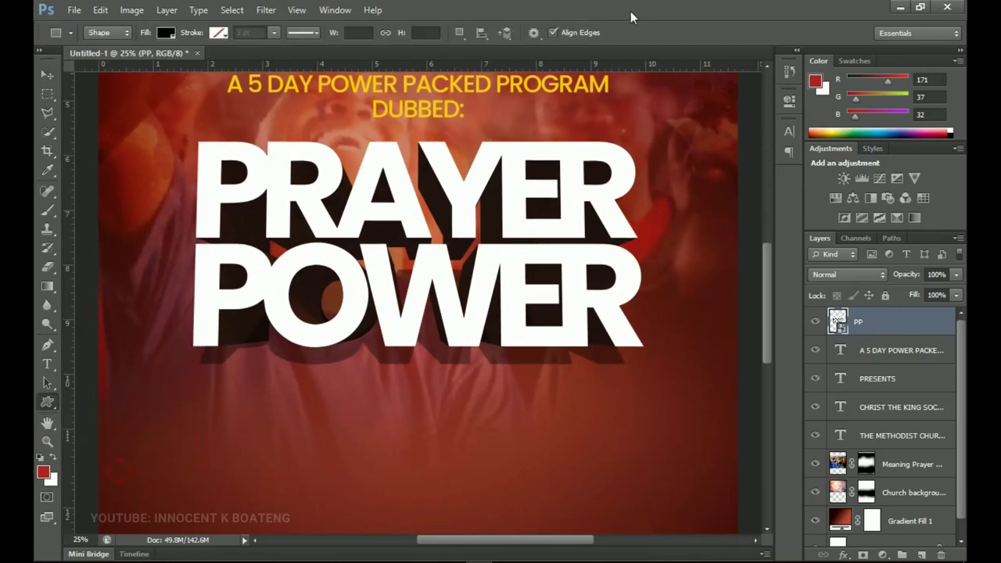
{"action": "left_click", "coordinate": [585, 32]}
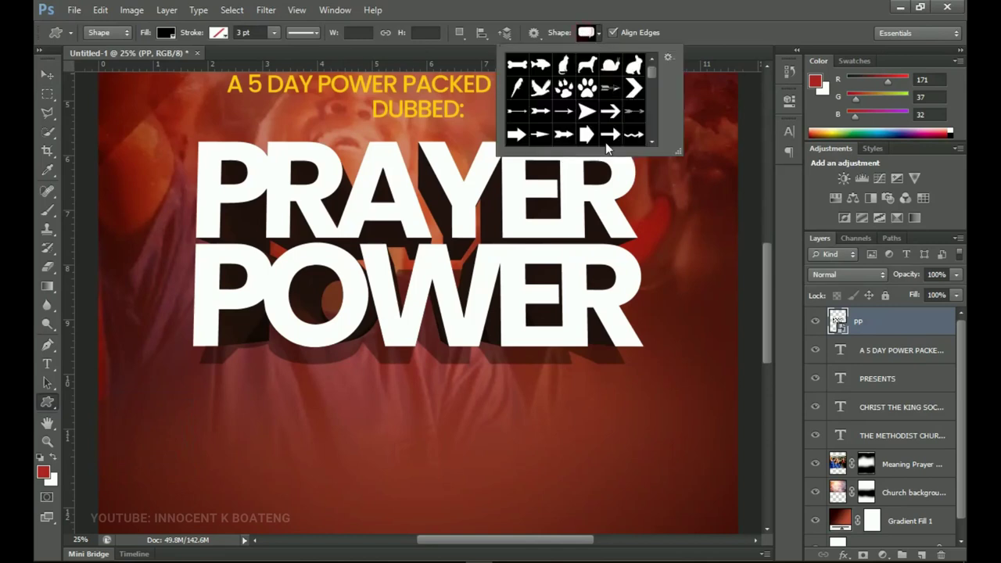
{"action": "scroll", "coordinate": [592, 117], "scroll_direction": "down", "scroll_amount": 2}
{"action": "scroll", "coordinate": [593, 117], "scroll_direction": "down", "scroll_amount": 6}
{"action": "scroll", "coordinate": [590, 112], "scroll_direction": "down", "scroll_amount": 8}
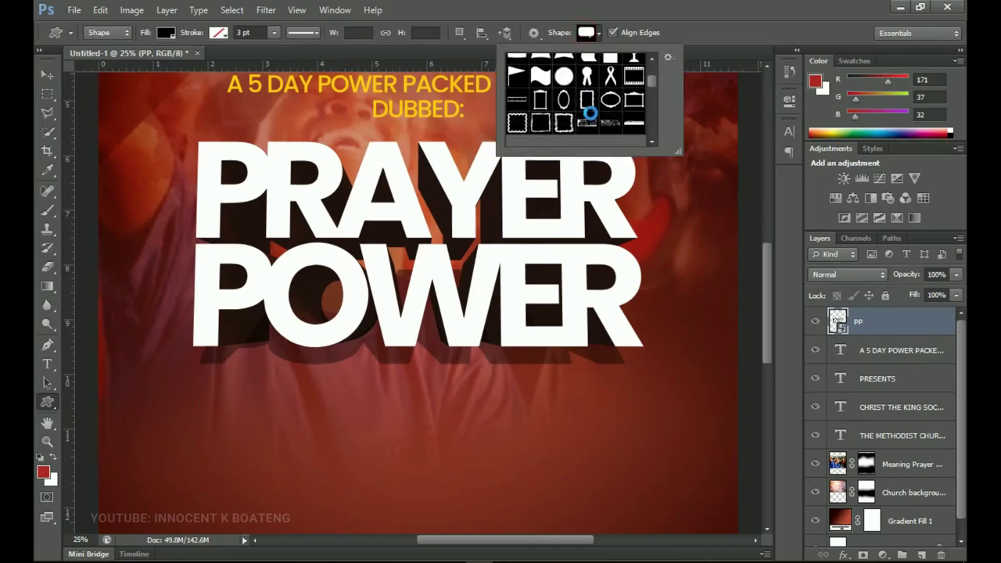
{"action": "left_click", "coordinate": [610, 109]}
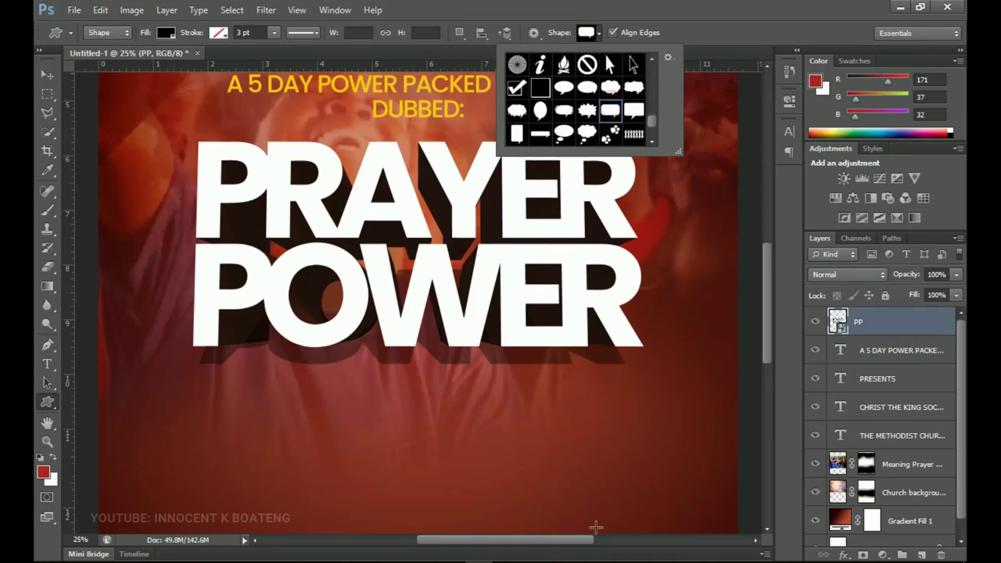
{"action": "left_click_drag", "start_coordinate": [545, 358], "coordinate": [674, 433]}
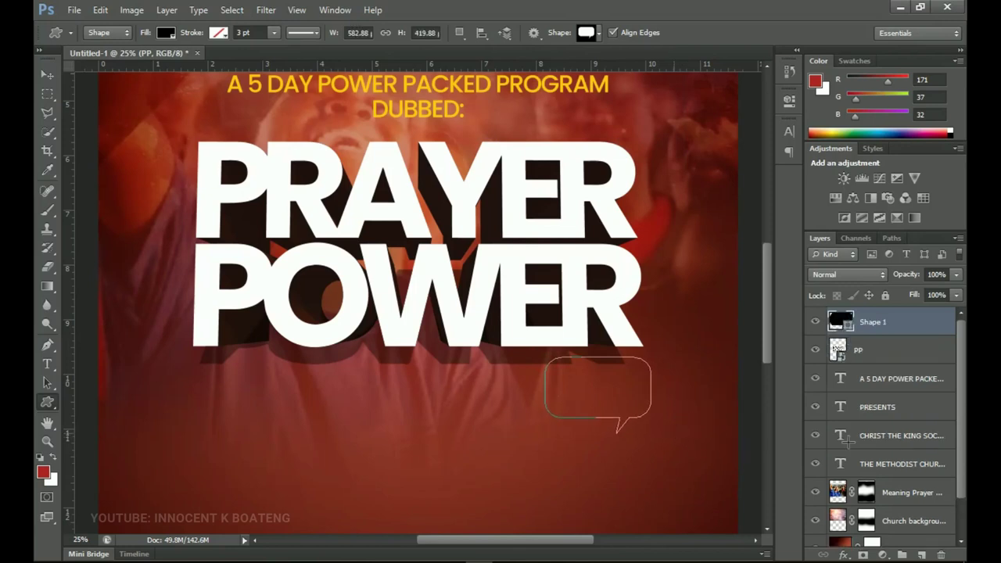
- Fill the bubble with the headline yellow and flip it vertically so the tail points up
{"action": "double_click", "coordinate": [845, 327]}
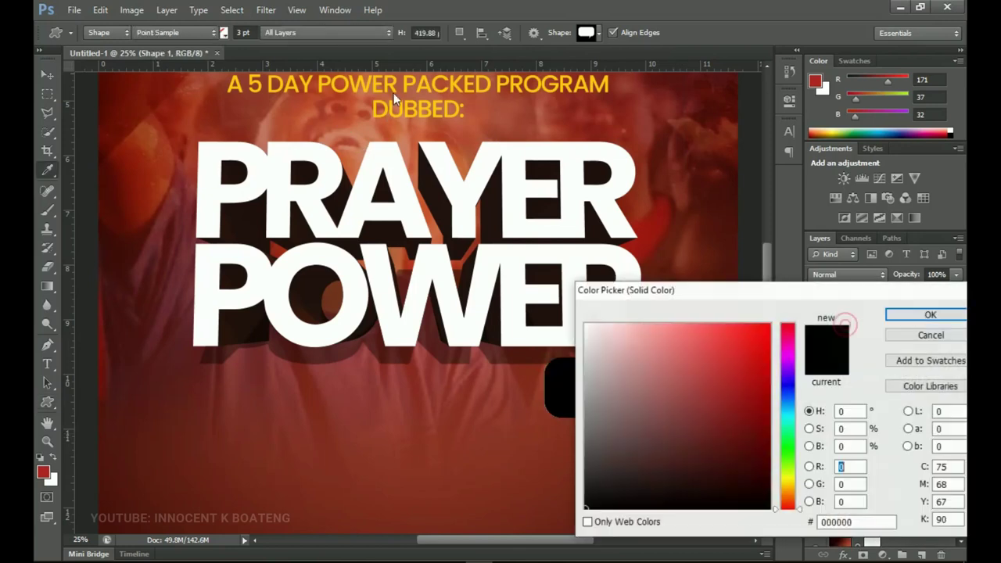
{"action": "left_click", "coordinate": [410, 81]}
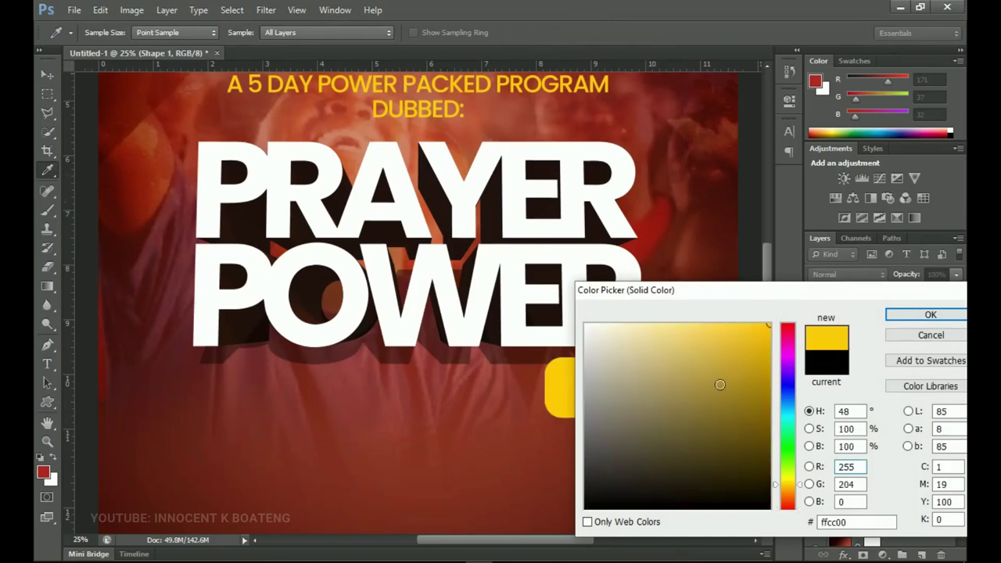
{"action": "left_click_drag", "start_coordinate": [788, 495], "coordinate": [788, 487]}
{"action": "left_click", "coordinate": [922, 314]}
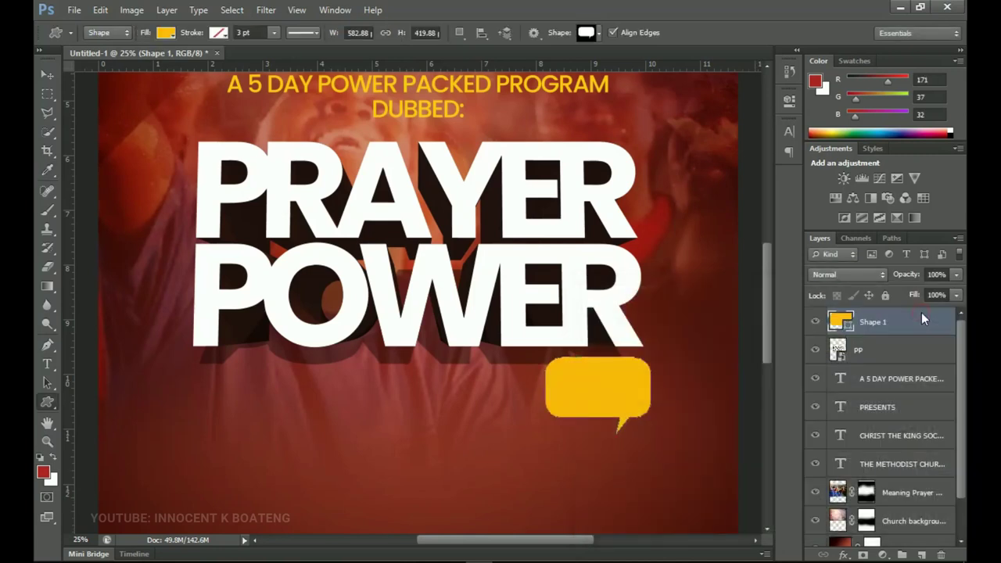
{"action": "key", "text": "ctrl+t"}
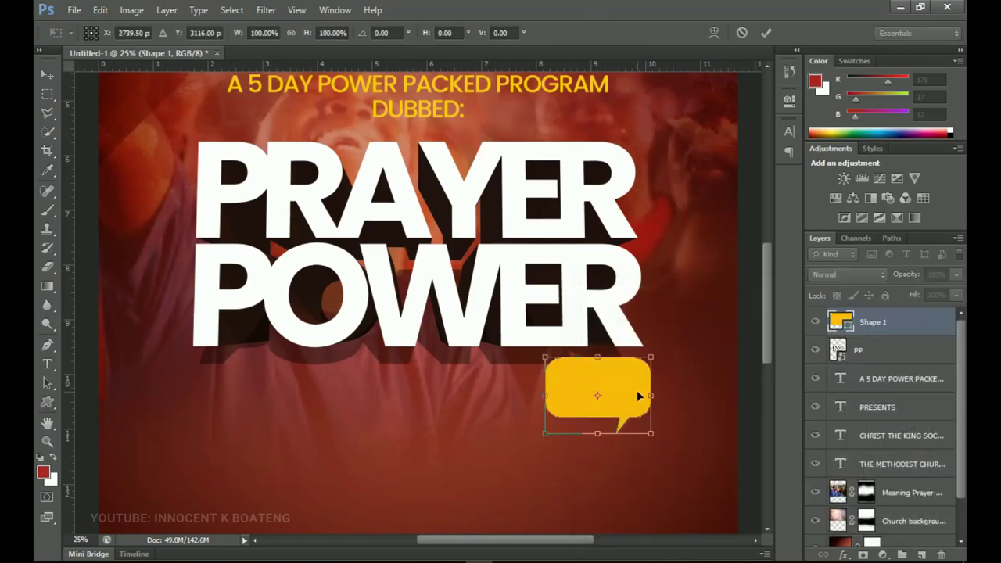
{"action": "right_click", "coordinate": [638, 396]}
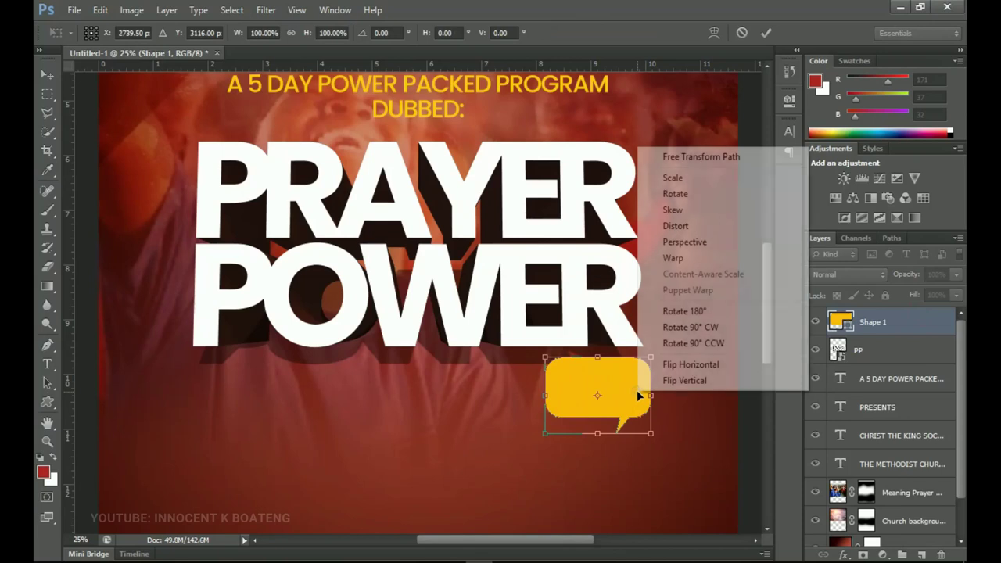
{"action": "left_click", "coordinate": [691, 381]}
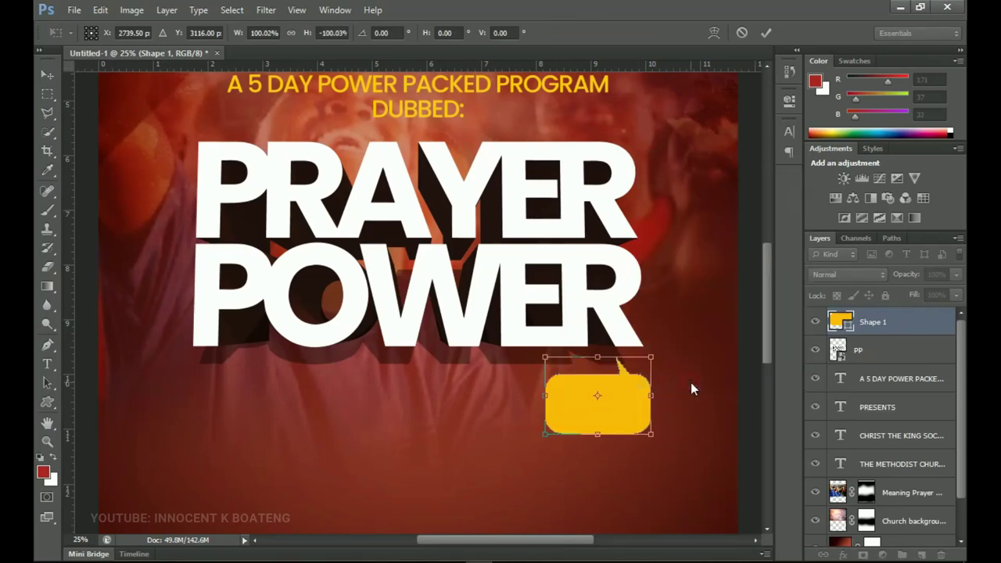
{"action": "double_click", "coordinate": [635, 411]}
{"action": "key", "text": "u"}
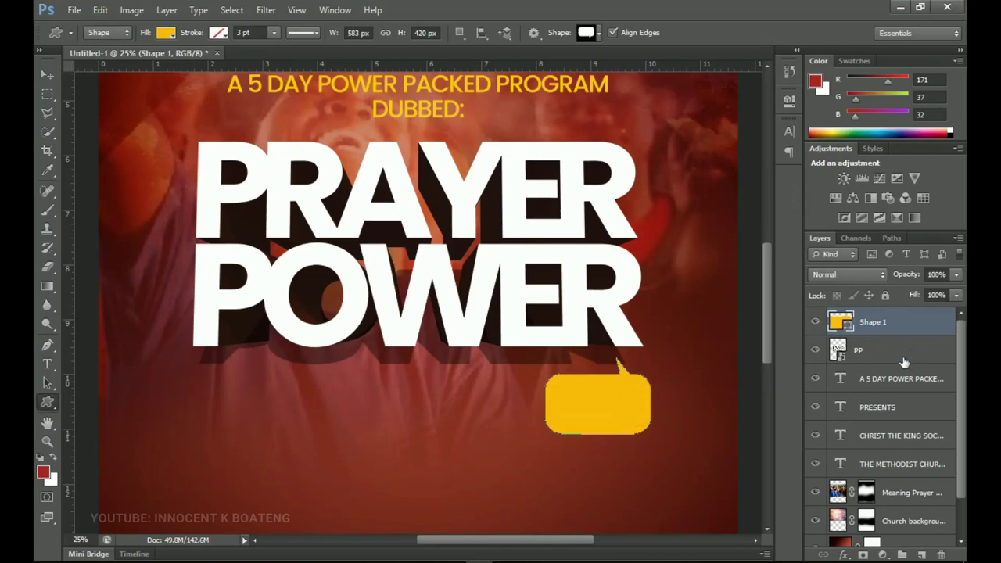
- Type 2020 beside the bubble in Poppins SemiBold
{"action": "key", "text": "t"}
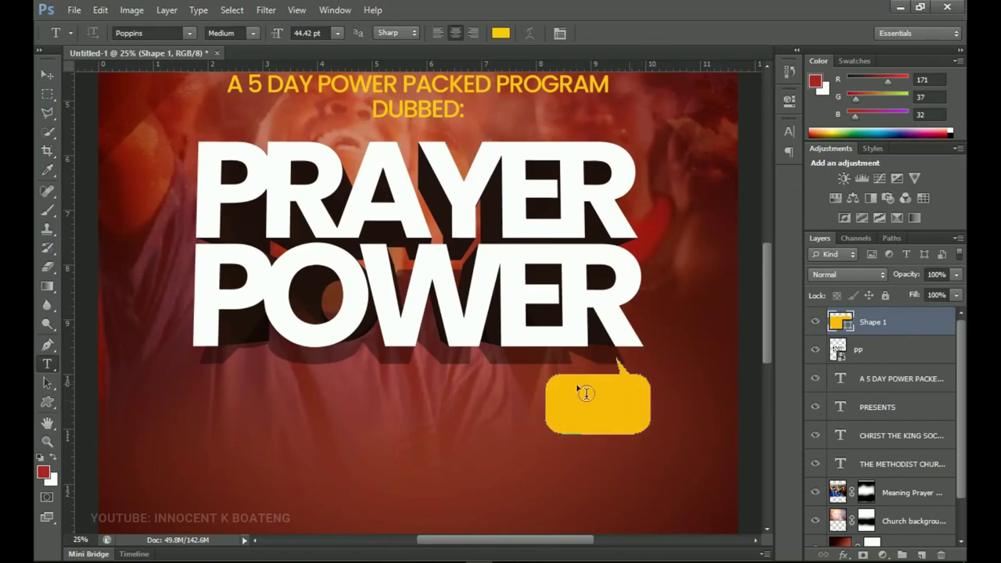
{"action": "left_click", "coordinate": [486, 396]}
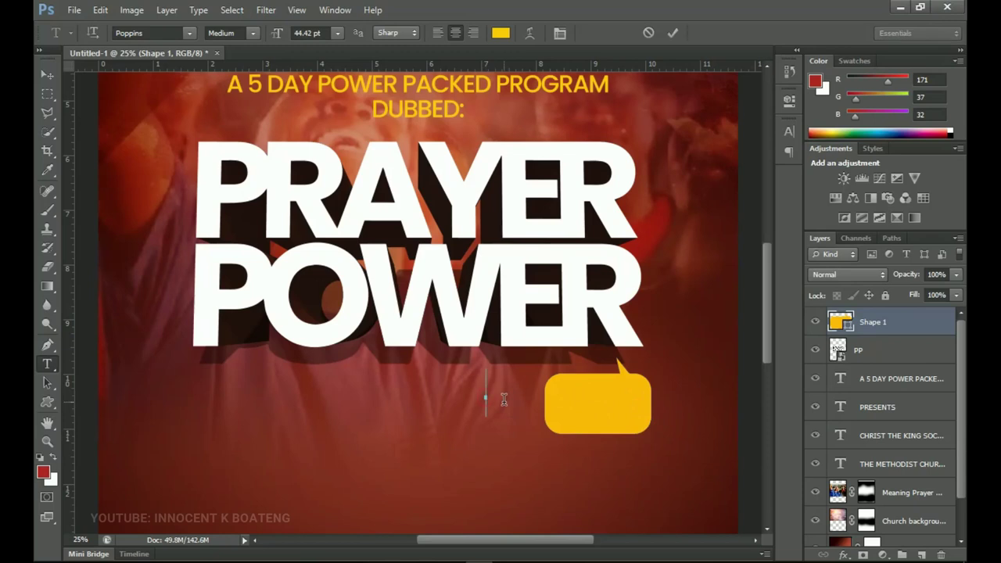
{"action": "type", "text": "2020"}
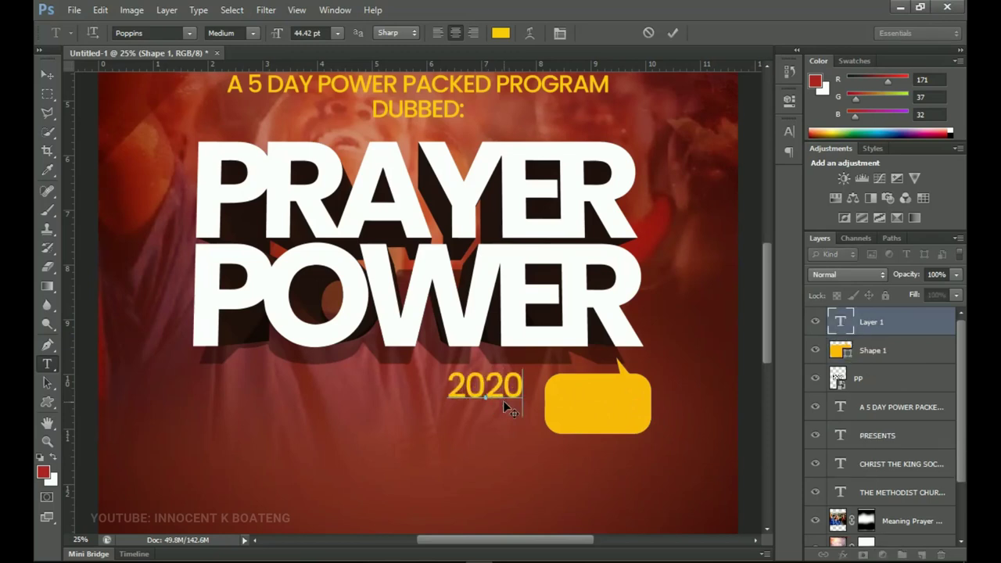
{"action": "key", "text": "ctrl+a"}
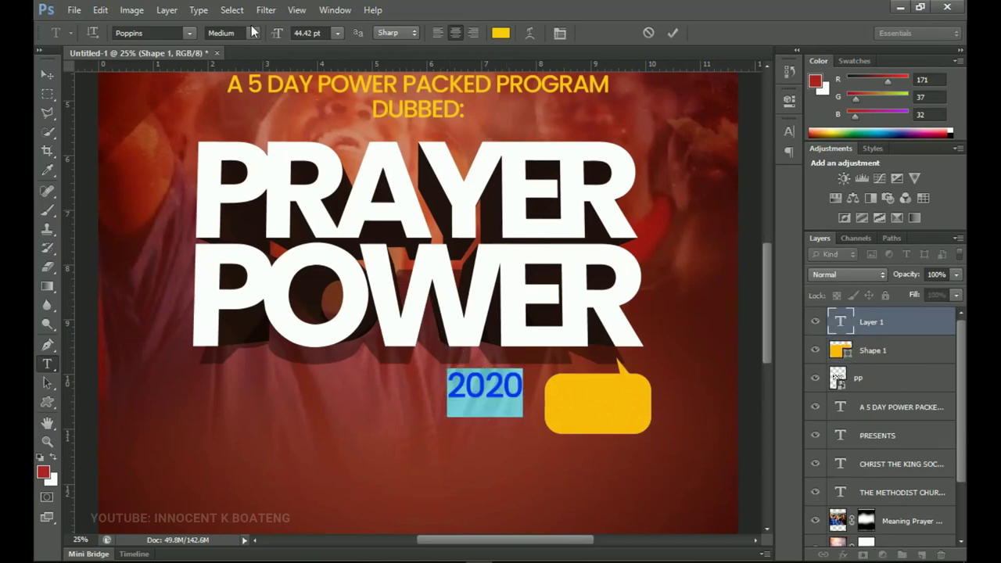
{"action": "left_click", "coordinate": [252, 33]}
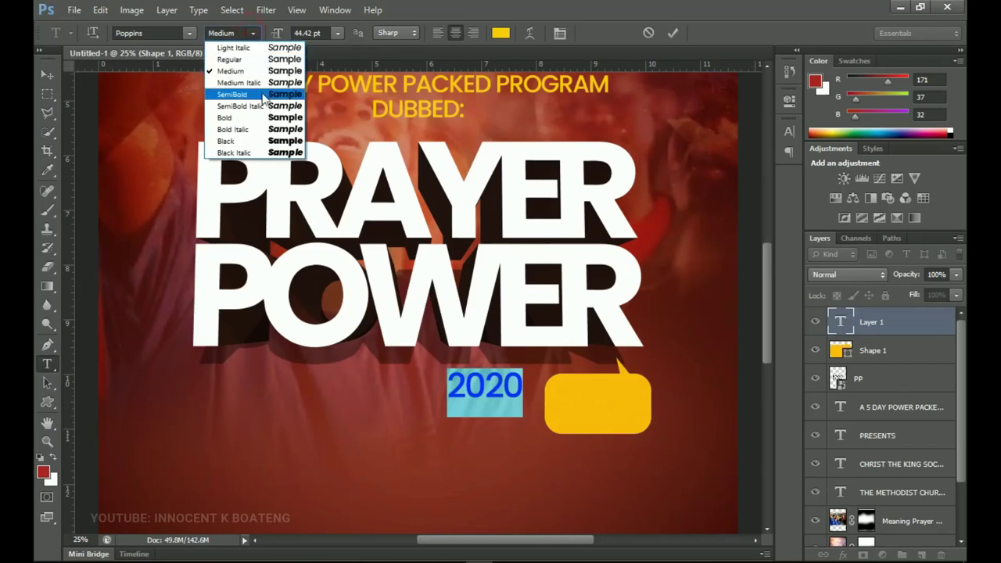
{"action": "left_click", "coordinate": [231, 94]}
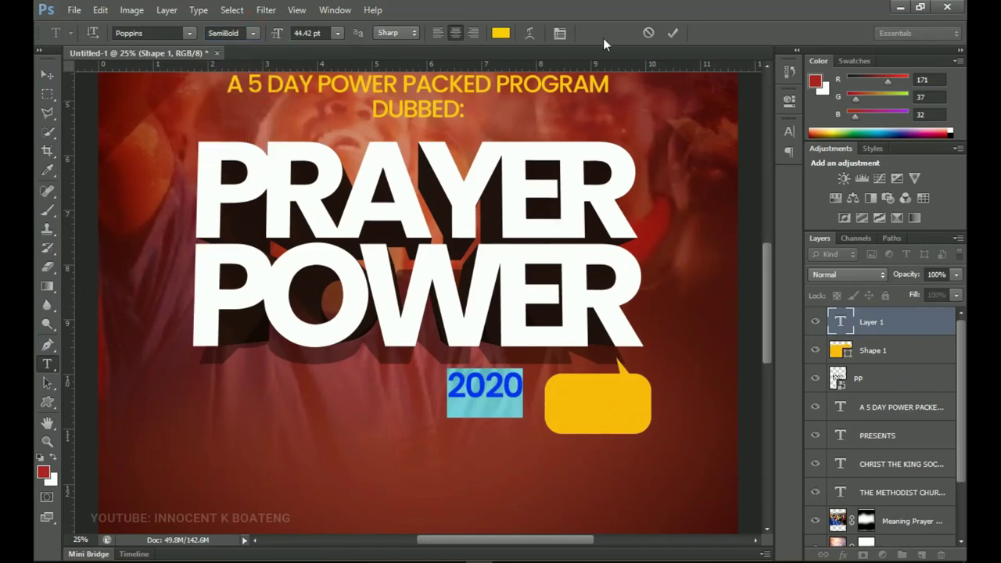
- Colour 2020 dark maroon sampled from the artwork and move it onto the yellow badge
{"action": "left_click", "coordinate": [492, 33]}
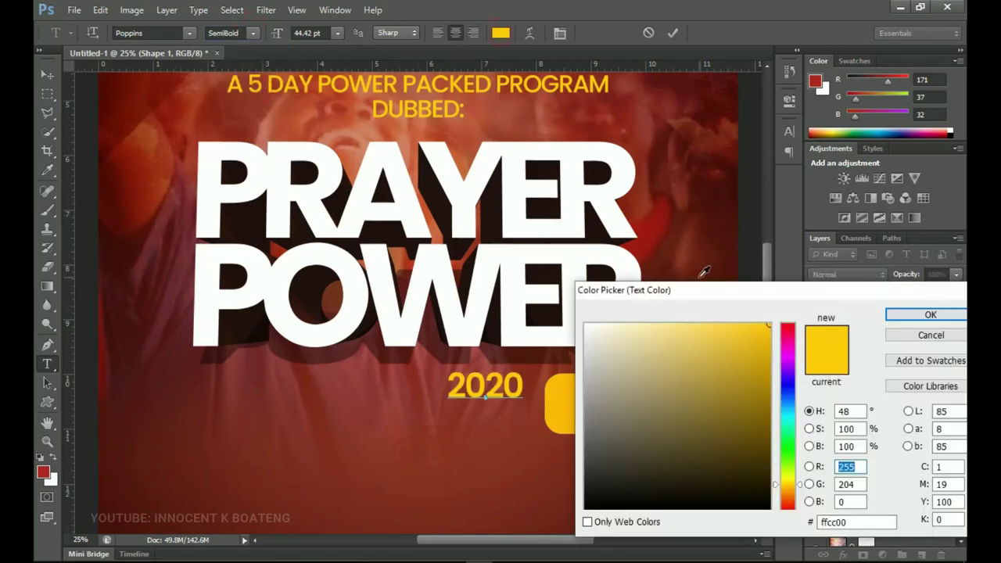
{"action": "left_click_drag", "start_coordinate": [706, 297], "coordinate": [779, 306]}
{"action": "left_click", "coordinate": [726, 185]}
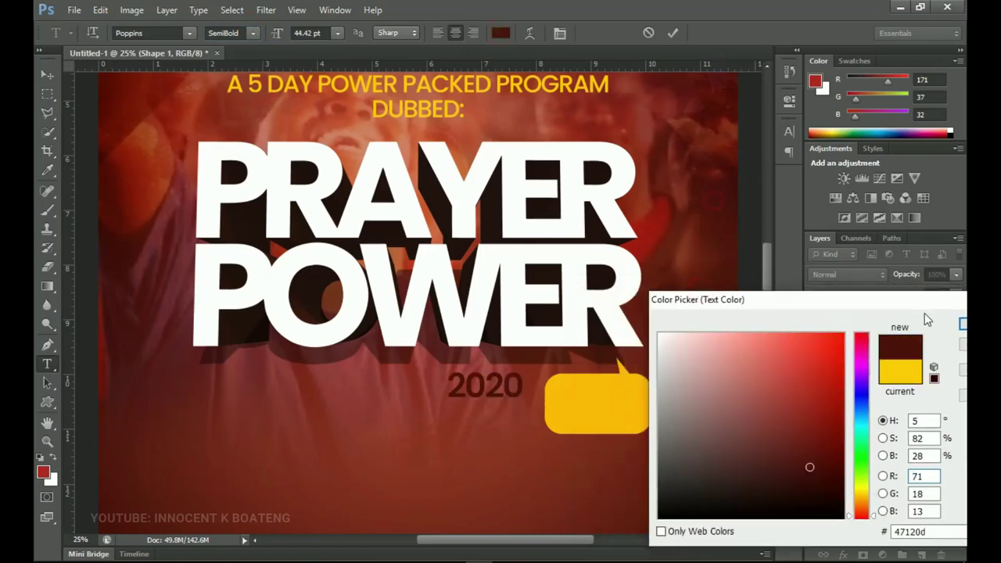
{"action": "left_click", "coordinate": [540, 253]}
{"action": "left_click", "coordinate": [961, 323]}
{"action": "left_click_drag", "start_coordinate": [469, 301], "coordinate": [580, 315]}
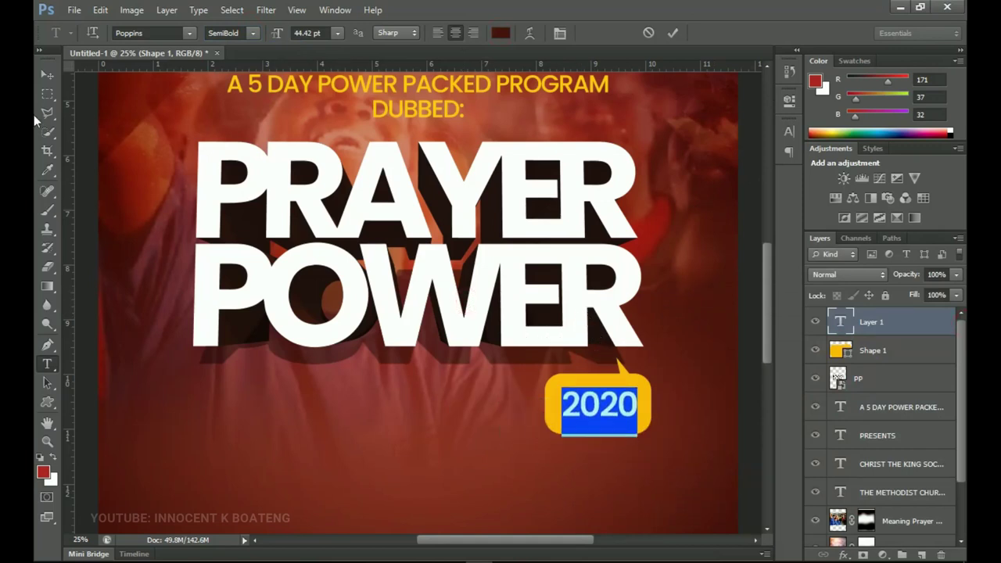
{"action": "left_click", "coordinate": [53, 74]}
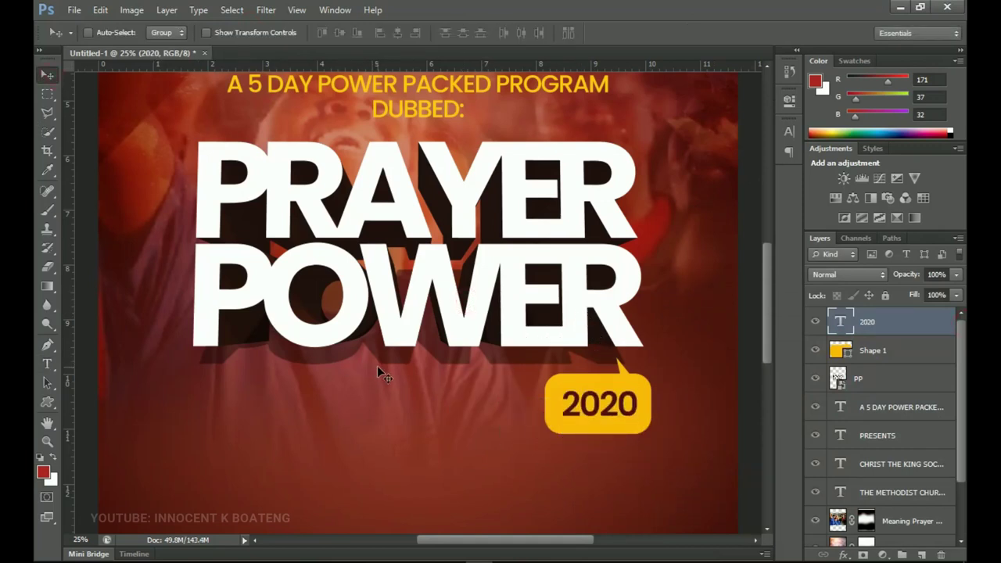
- Scale 2020 up to fill the badge and select it together with the bubble
{"action": "key", "text": "ctrl+t"}
{"action": "left_click_drag", "start_coordinate": [638, 435], "coordinate": [660, 408]}
{"action": "key", "text": "Return"}
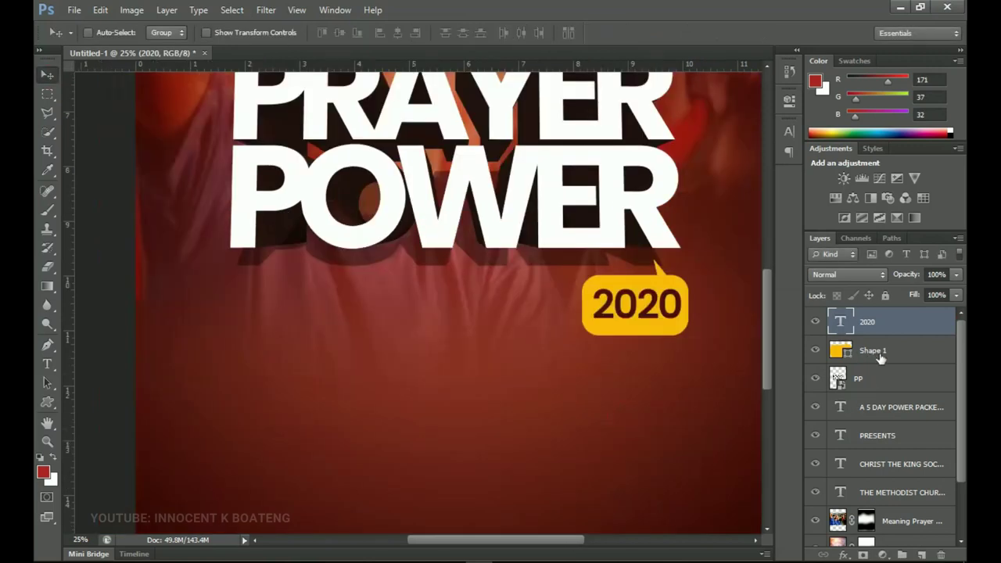
{"action": "left_click", "coordinate": [892, 356], "text": "shift"}
- Move the 2020 badge up and to the right
{"action": "left_click_drag", "start_coordinate": [666, 318], "coordinate": [689, 288]}
{"action": "scroll", "coordinate": [465, 168], "scroll_direction": "up", "scroll_amount": 3}
{"action": "scroll", "coordinate": [539, 285], "scroll_direction": "up", "scroll_amount": 1}
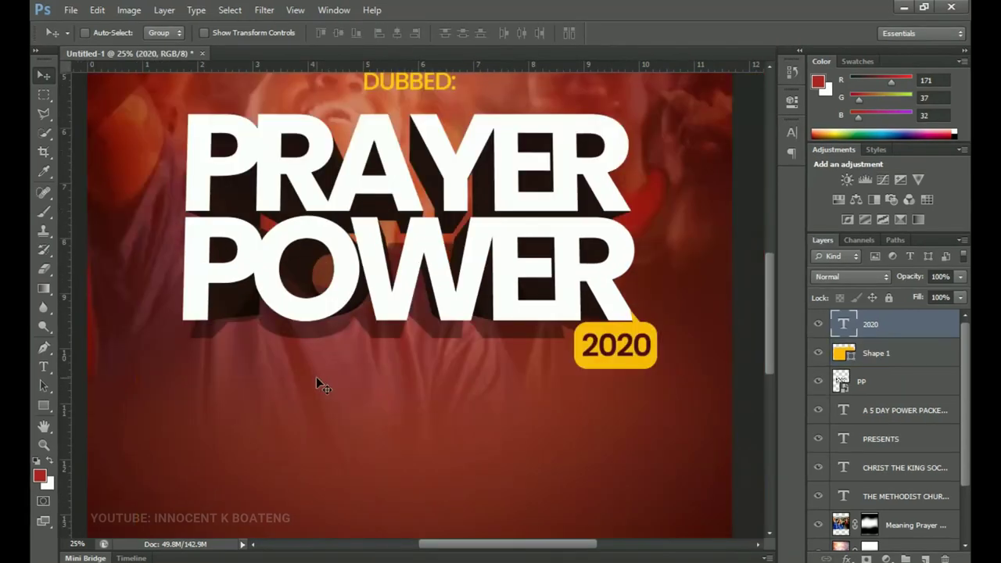
- Draw a rectangle bar just below POWER, make it slightly taller and nudge it up
{"action": "left_click", "coordinate": [43, 405]}
{"action": "left_click", "coordinate": [117, 403]}
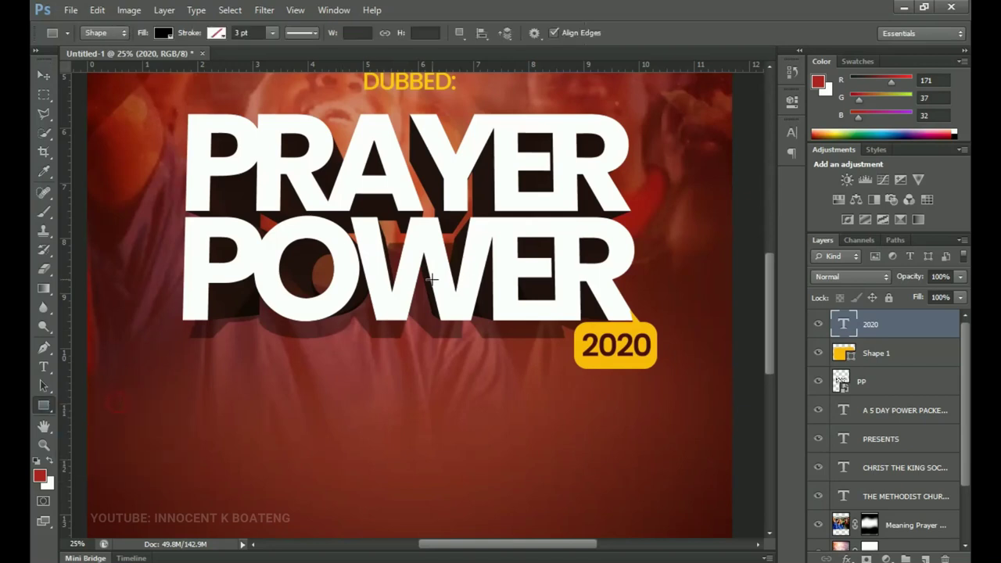
{"action": "left_click_drag", "start_coordinate": [190, 326], "coordinate": [542, 346]}
{"action": "key", "text": "v"}
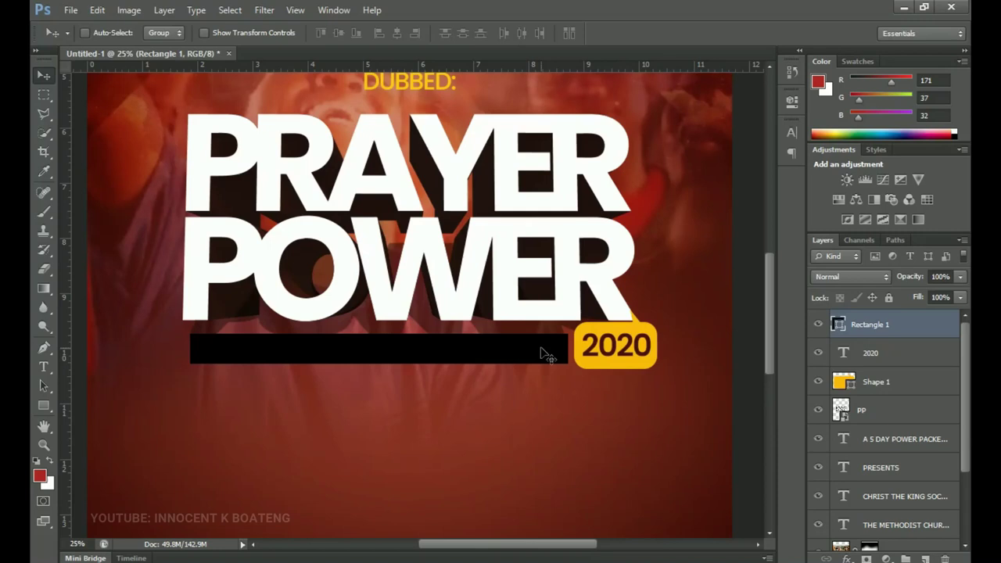
{"action": "key", "text": "ctrl+t"}
{"action": "left_click_drag", "start_coordinate": [382, 363], "coordinate": [386, 366]}
{"action": "key", "text": "Return"}
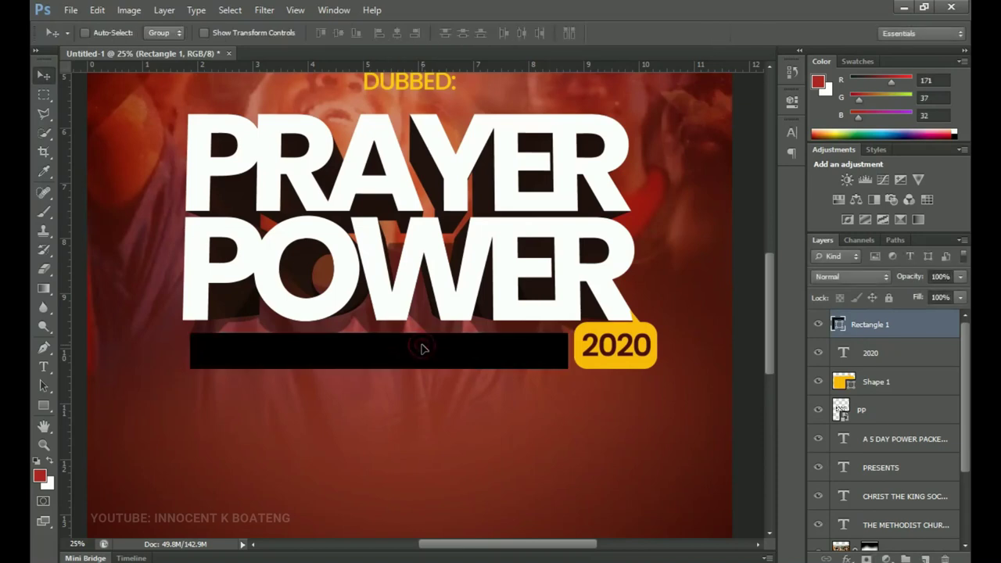
{"action": "key", "text": "shift+Up"}
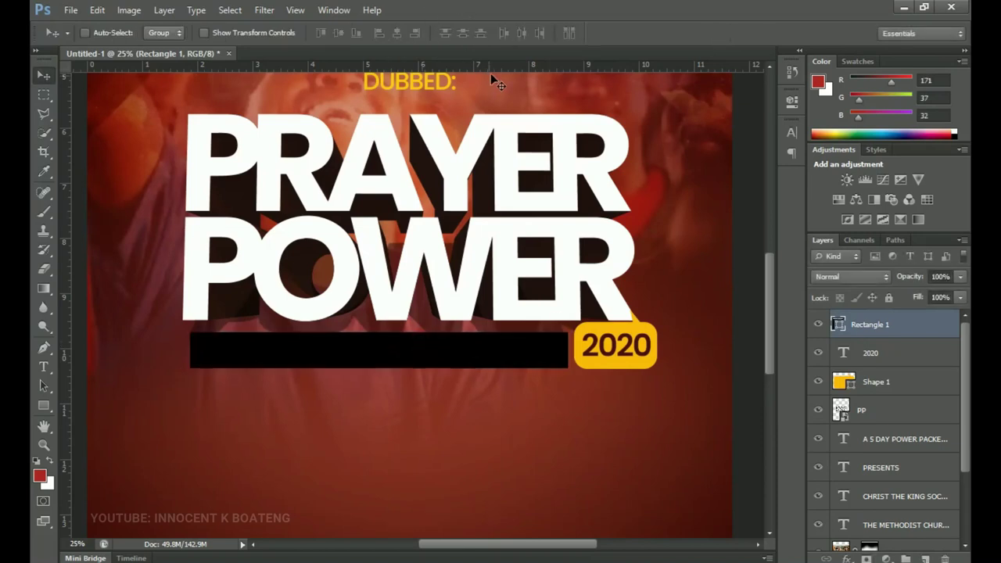
- Add ruler guides at the bar's bottom edge and beside the 2020 badge on the left
{"action": "left_click_drag", "start_coordinate": [495, 67], "coordinate": [487, 370]}
{"action": "left_click_drag", "start_coordinate": [68, 135], "coordinate": [177, 139]}
{"action": "key", "text": "z"}
{"action": "left_click", "coordinate": [176, 139]}
{"action": "key", "text": "v"}
{"action": "left_click_drag", "start_coordinate": [226, 308], "coordinate": [293, 292]}
{"action": "key", "text": "ctrl+minus"}
{"action": "key", "text": "ctrl+minus"}
{"action": "key", "text": "ctrl+minus"}
- Stretch Rectangle 1's left end out to the vertical guide
{"action": "right_click", "coordinate": [368, 310]}
{"action": "left_click", "coordinate": [387, 308]}
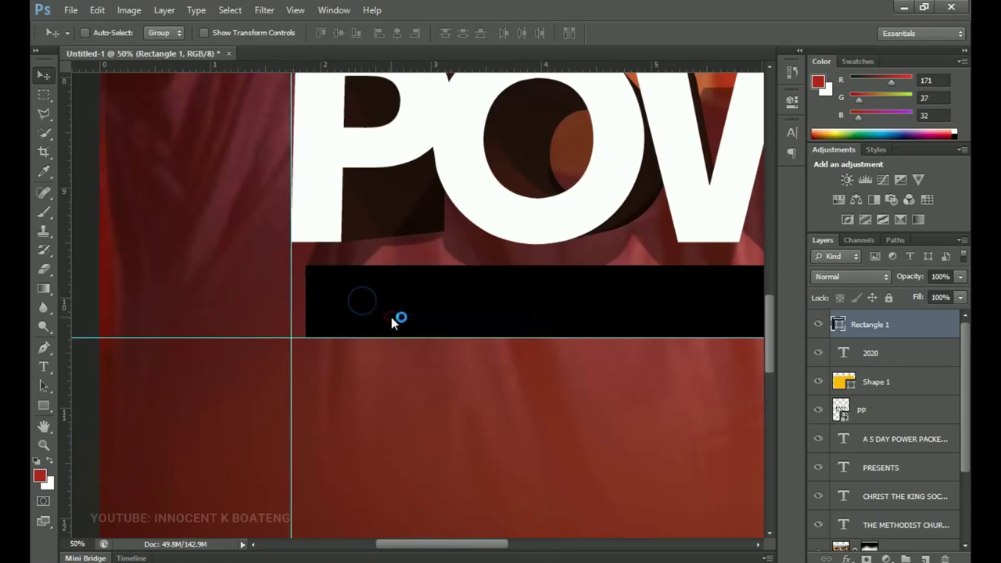
{"action": "key", "text": "ctrl+t"}
{"action": "left_click_drag", "start_coordinate": [307, 301], "coordinate": [291, 302]}
{"action": "key", "text": "Return"}
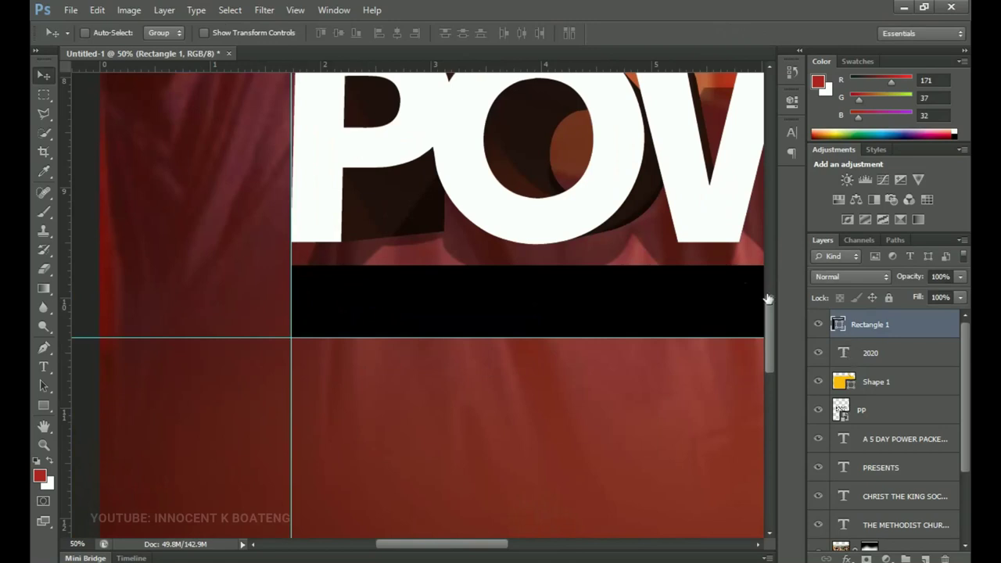
{"action": "left_click_drag", "start_coordinate": [735, 365], "coordinate": [338, 328]}
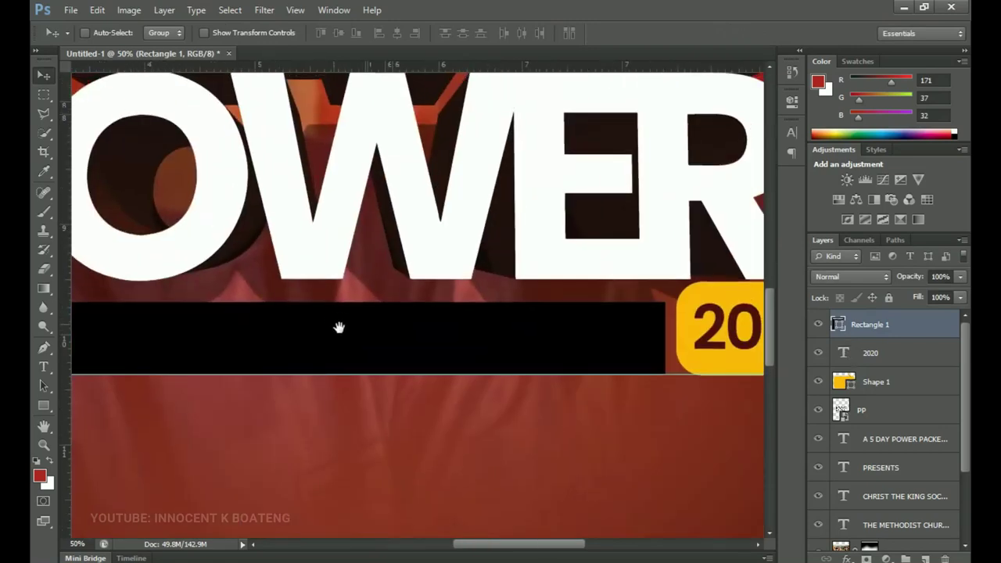
- Fill the bar with the badge's yellow (#ffba00) and fit the whole poster in view
{"action": "double_click", "coordinate": [837, 325]}
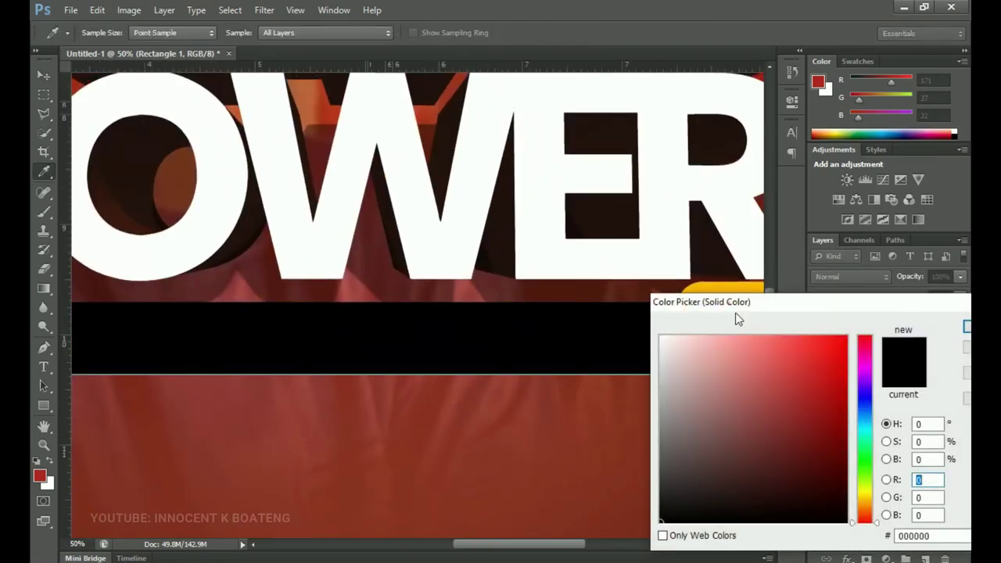
{"action": "left_click_drag", "start_coordinate": [735, 304], "coordinate": [754, 352]}
{"action": "left_click", "coordinate": [723, 296]}
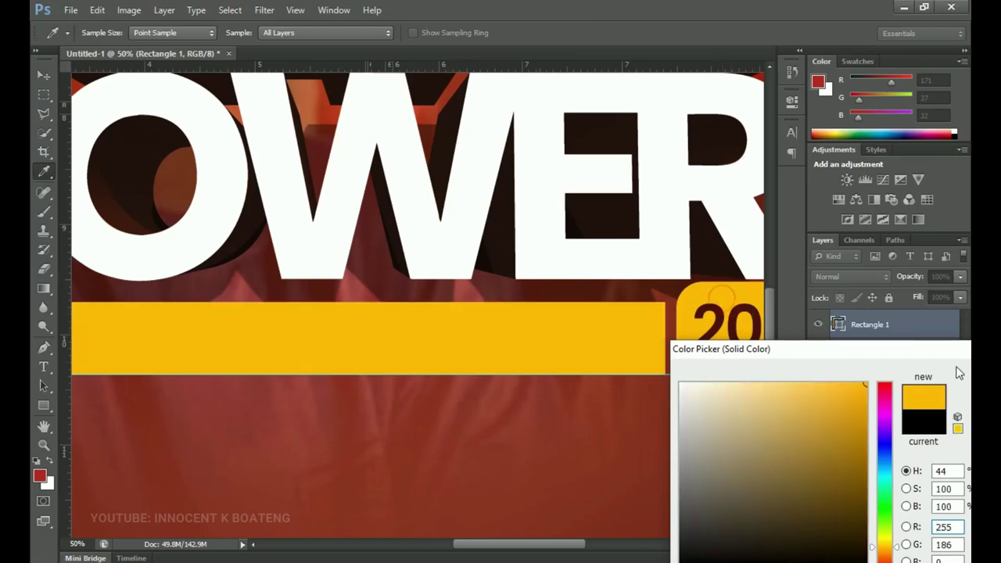
{"action": "left_click_drag", "start_coordinate": [792, 351], "coordinate": [519, 330]}
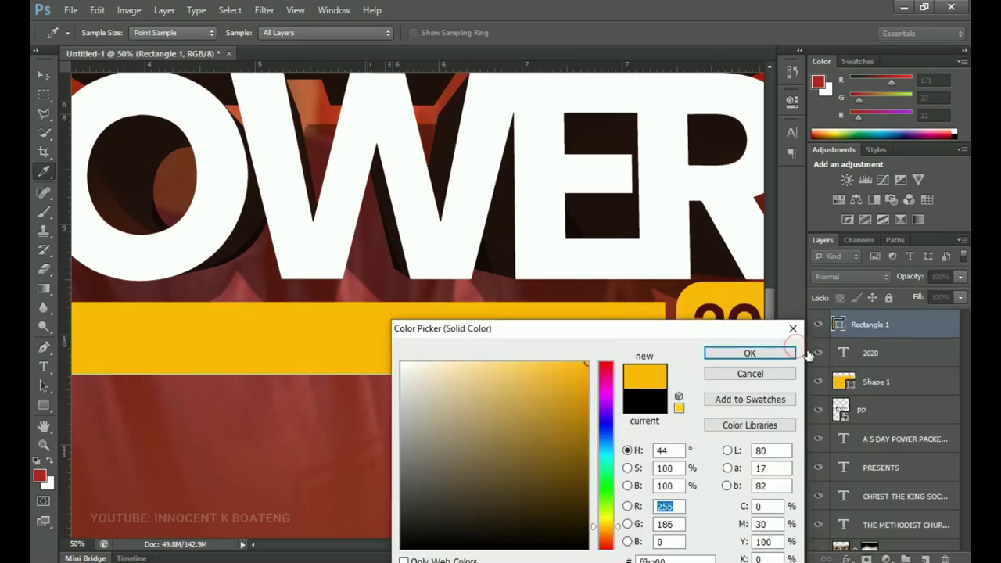
{"action": "left_click", "coordinate": [766, 353]}
{"action": "key", "text": "z"}
{"action": "right_click", "coordinate": [539, 319]}
{"action": "left_click", "coordinate": [566, 329]}
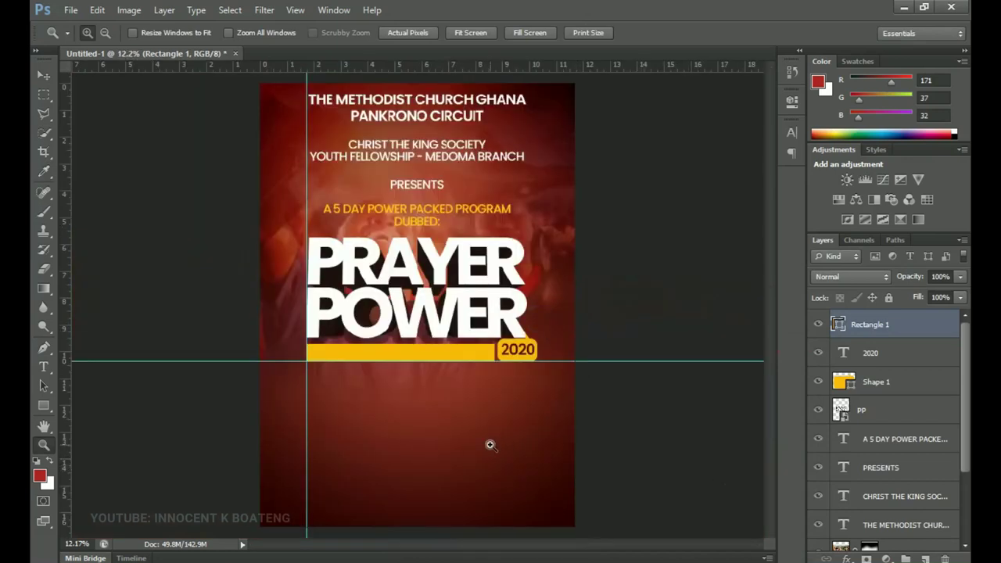
{"action": "key", "text": "t"}
{"action": "left_click", "coordinate": [379, 387]}
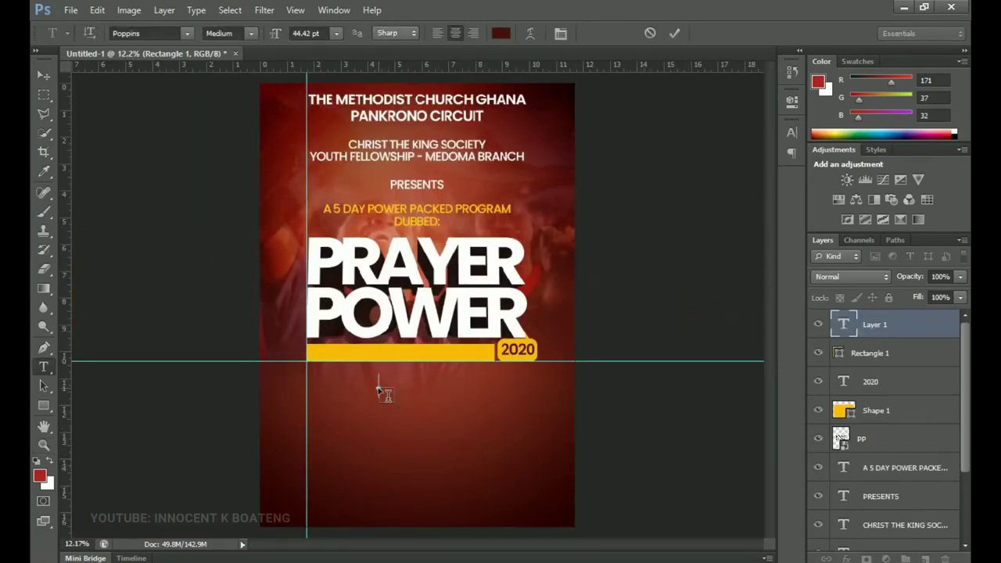
{"action": "key", "text": "alt+Tab"}
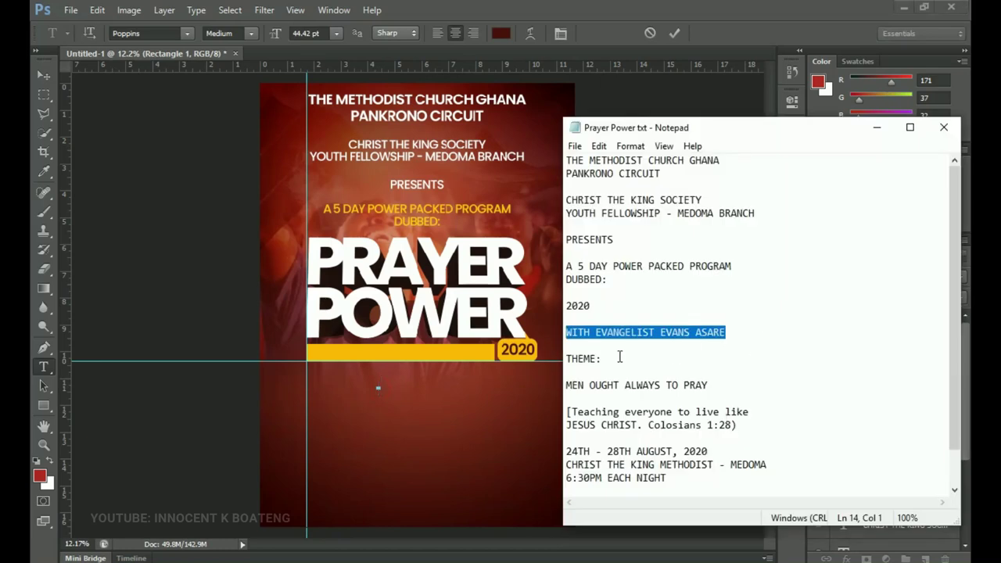
{"action": "left_click", "coordinate": [876, 127]}
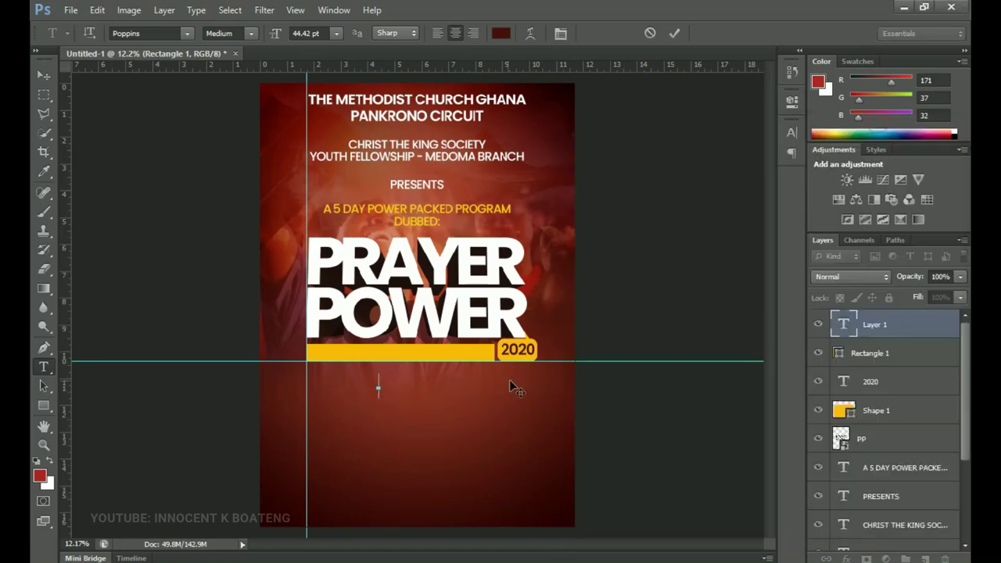
{"action": "key", "text": "ctrl+Return"}
- Move the evangelist line onto the yellow bar and scale it down to fit
{"action": "key", "text": "v"}
{"action": "key", "text": "ctrl+plus"}
{"action": "left_click_drag", "start_coordinate": [422, 392], "coordinate": [441, 358]}
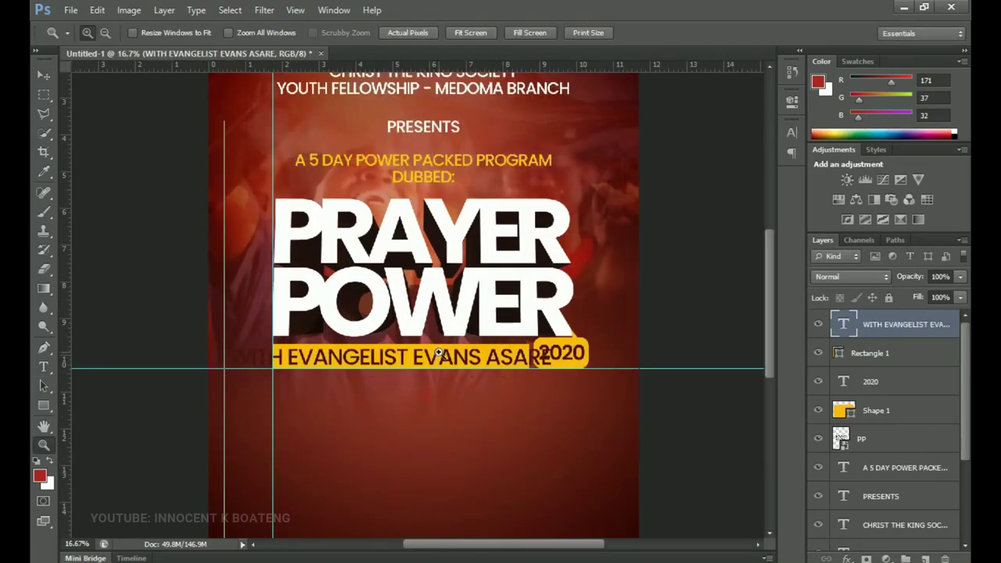
{"action": "left_click", "coordinate": [439, 357], "text": "ctrl"}
{"action": "key", "text": "ctrl+t"}
{"action": "left_click_drag", "start_coordinate": [608, 392], "coordinate": [512, 365]}
{"action": "key", "text": "Return"}
{"action": "key", "text": "Left"}
{"action": "key", "text": "Left"}
{"action": "key", "text": "Up"}
{"action": "key", "text": "Up"}
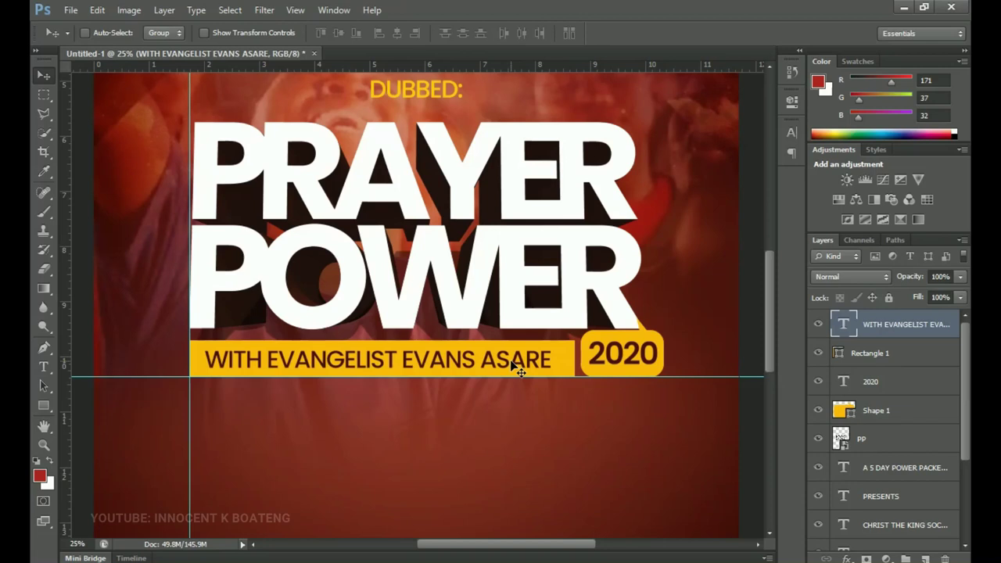
{"action": "scroll", "coordinate": [516, 368], "scroll_direction": "down", "scroll_amount": 2}
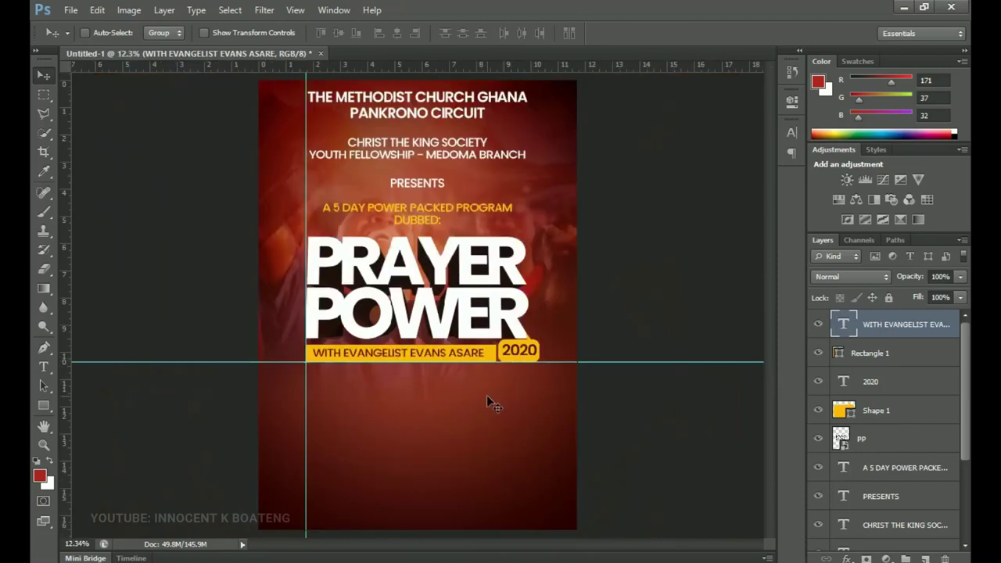
- Group the layers down to A 5 DAY POWER PACKED PROGRAM into a group named Main
{"action": "left_click_drag", "start_coordinate": [465, 401], "coordinate": [465, 411]}
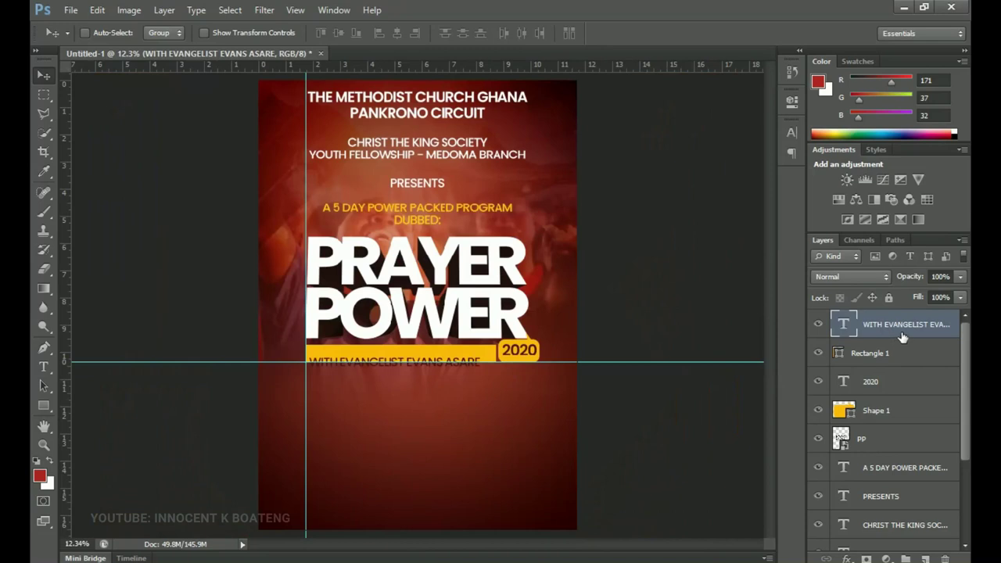
{"action": "left_click", "coordinate": [891, 473], "text": "shift"}
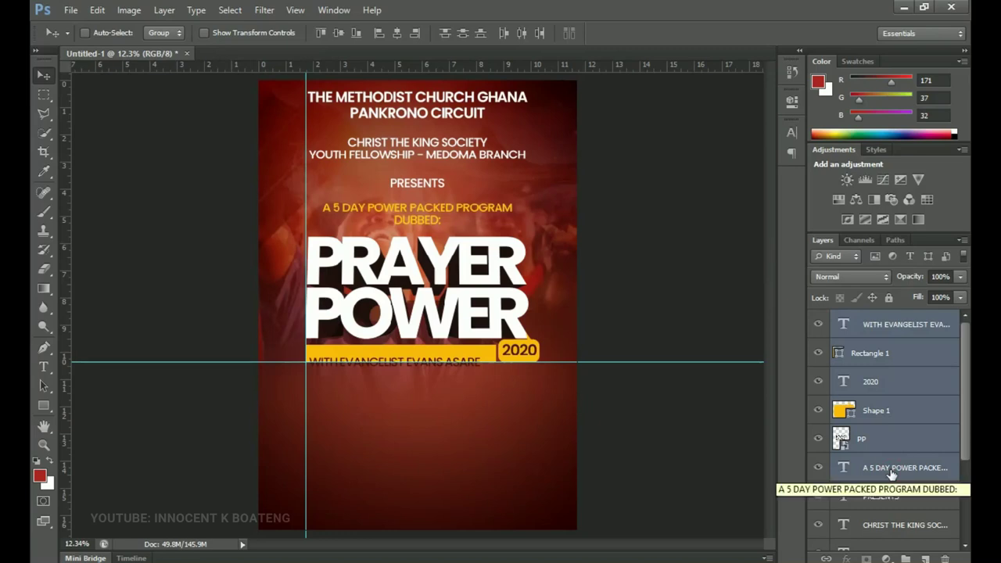
{"action": "key", "text": "ctrl+g"}
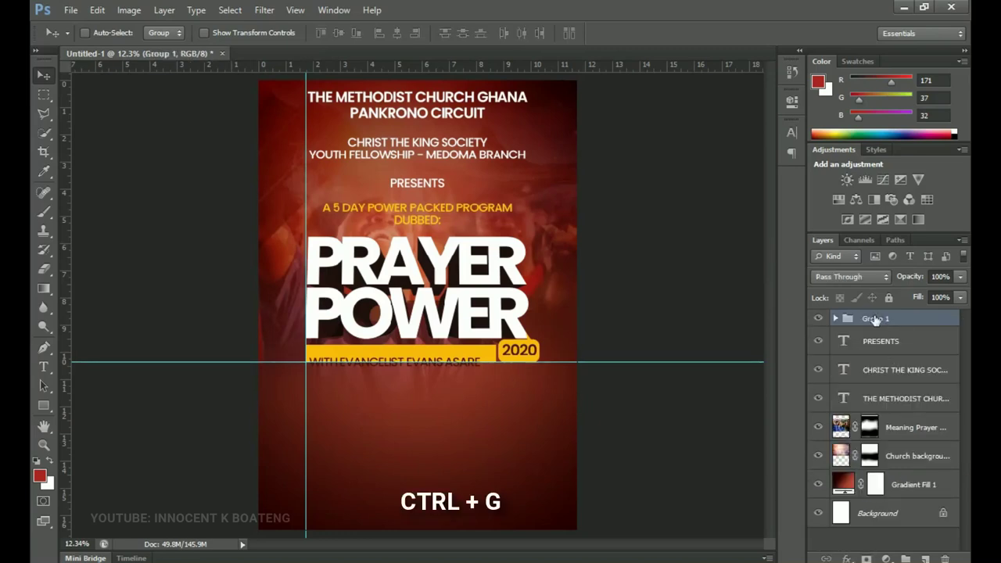
{"action": "double_click", "coordinate": [874, 319]}
{"action": "type", "text": "Main"}
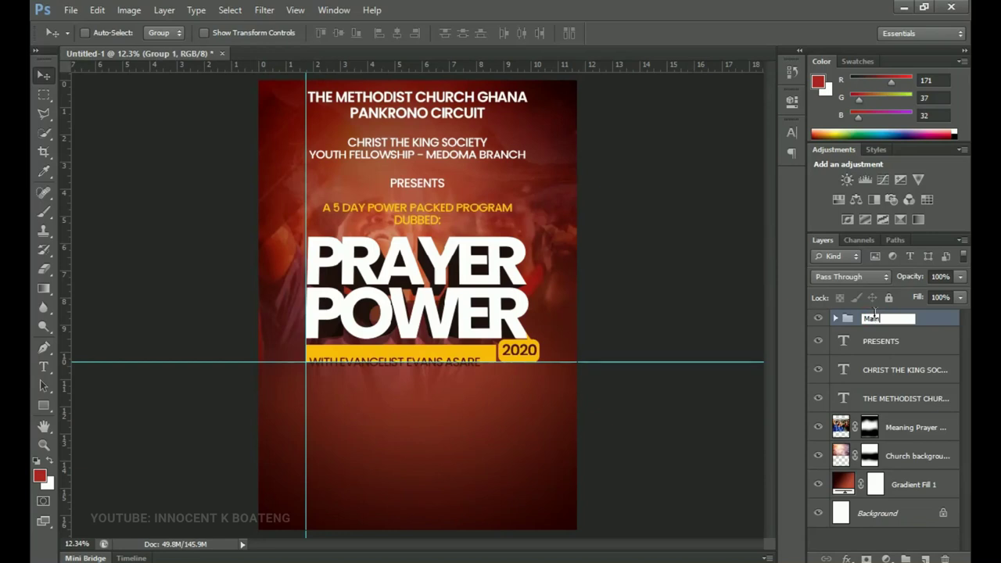
{"action": "key", "text": "Return"}
{"action": "left_click", "coordinate": [818, 320]}
{"action": "left_click", "coordinate": [818, 320]}
- Put the heading text layers and the background layers into their own groups
{"action": "left_click", "coordinate": [915, 426]}
{"action": "left_click", "coordinate": [913, 485], "text": "shift"}
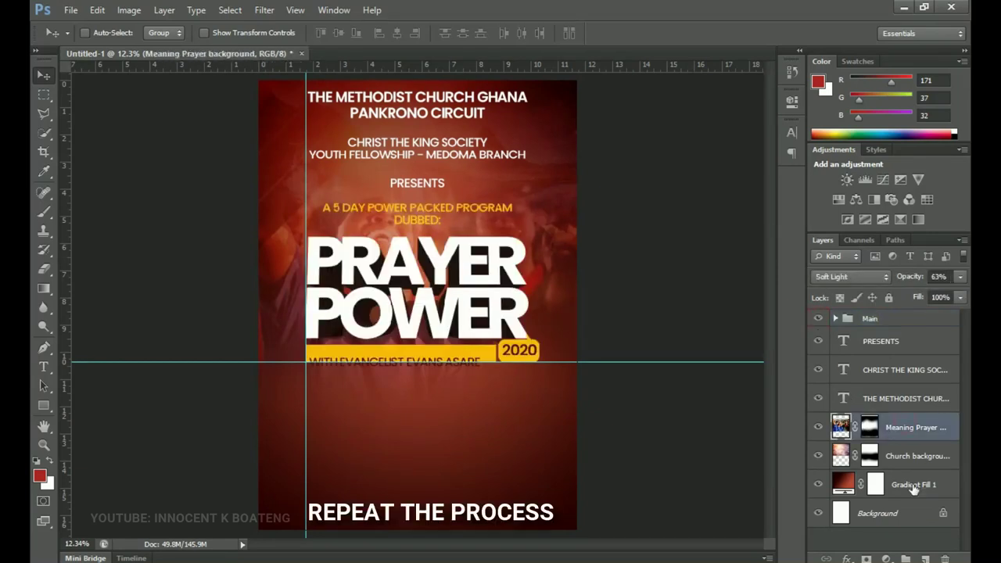
{"action": "key", "text": "ctrl+g"}
{"action": "left_click", "coordinate": [881, 341]}
{"action": "left_click", "coordinate": [904, 398], "text": "shift"}
{"action": "key", "text": "ctrl+g"}
{"action": "type", "text": "Headingz"}
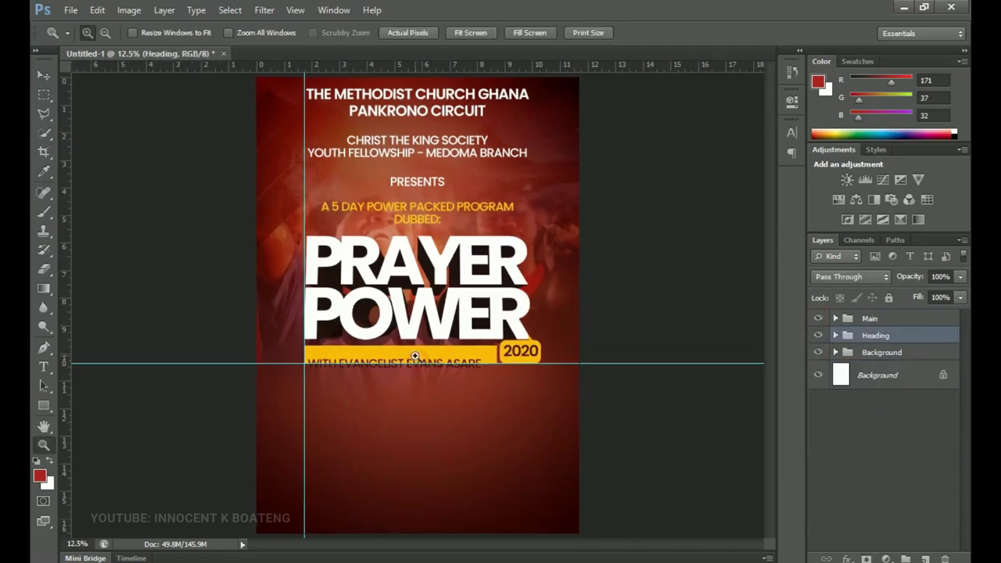
- Move the evangelist line back inside the yellow bar and collapse the Main group
{"action": "left_click", "coordinate": [418, 361]}
{"action": "left_click", "coordinate": [418, 364]}
{"action": "key", "text": "v"}
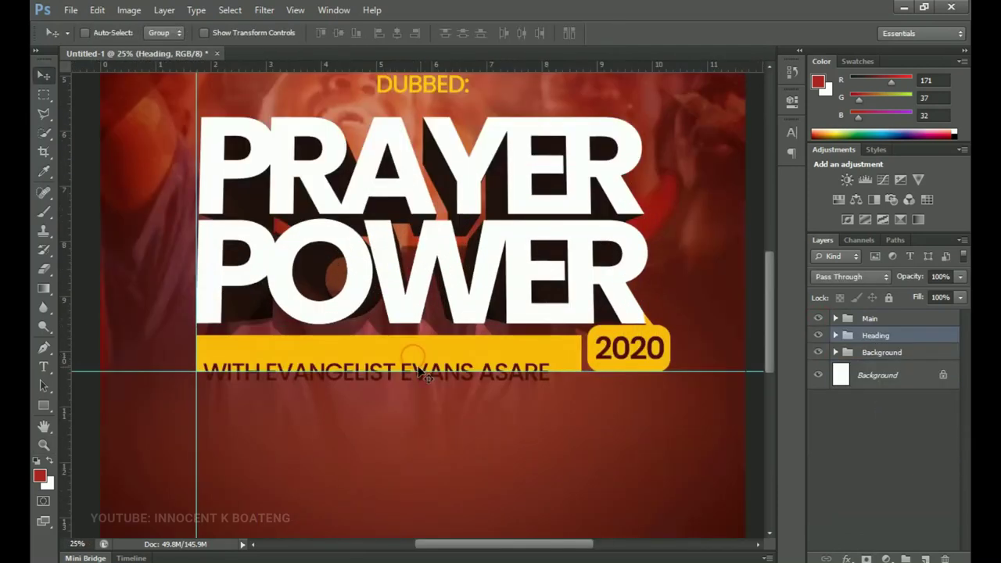
{"action": "right_click", "coordinate": [414, 369]}
{"action": "left_click", "coordinate": [452, 396]}
{"action": "left_click_drag", "start_coordinate": [452, 393], "coordinate": [466, 370]}
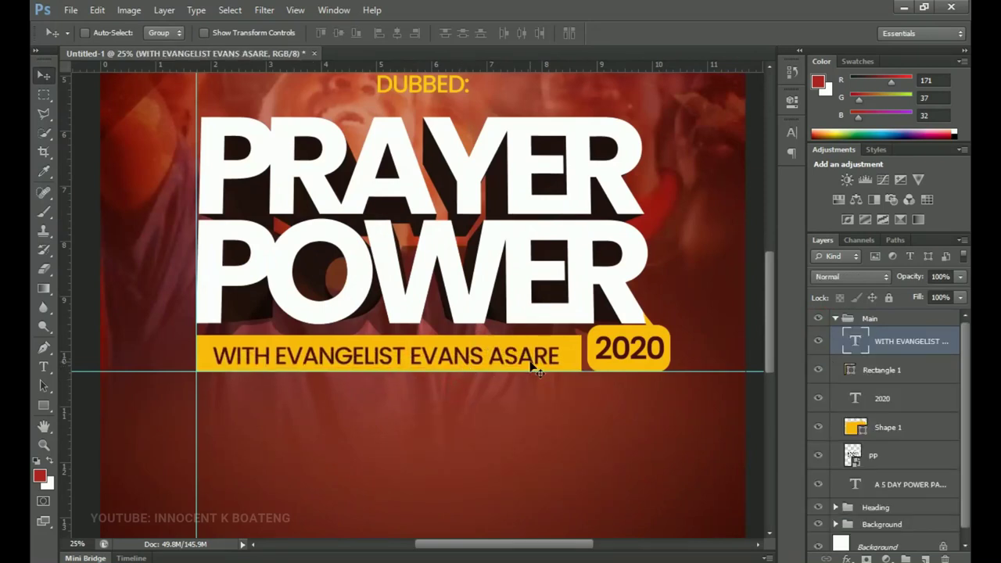
{"action": "left_click", "coordinate": [835, 318]}
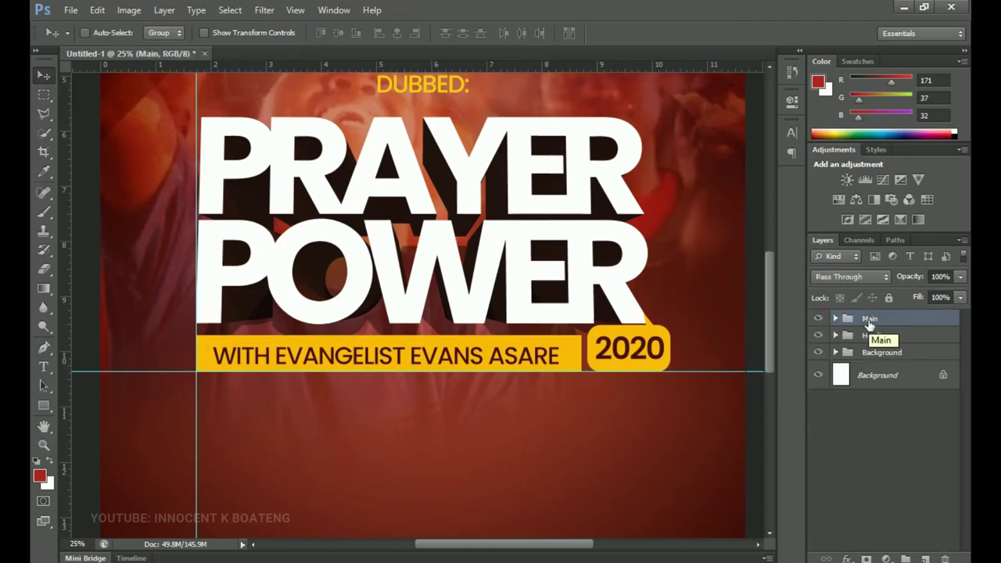
{"action": "scroll", "coordinate": [554, 328], "scroll_direction": "down", "scroll_amount": 2}
- Paste THEME: from the notes as a new text layer below the banner
{"action": "left_click_drag", "start_coordinate": [550, 333], "coordinate": [506, 329]}
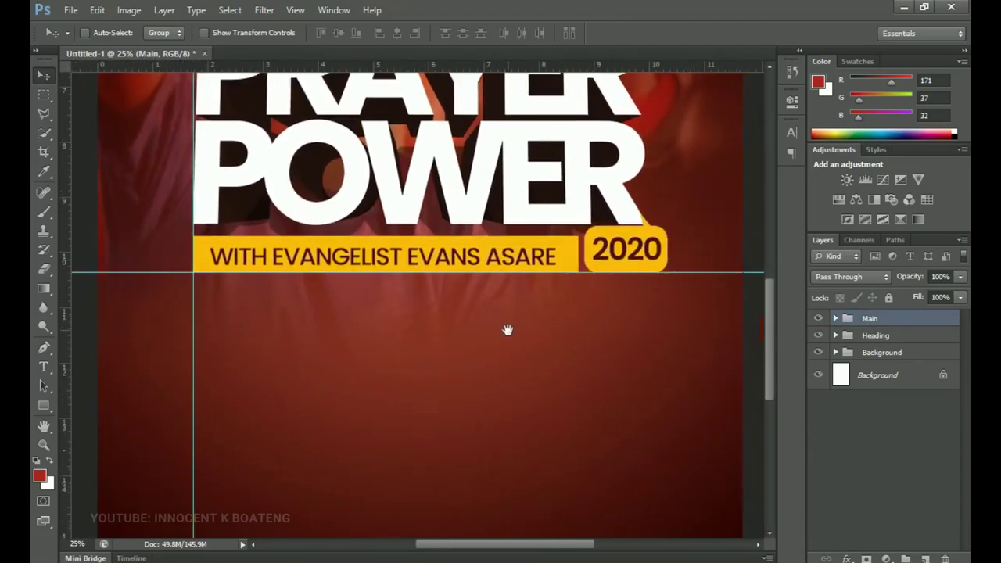
{"action": "key", "text": "t"}
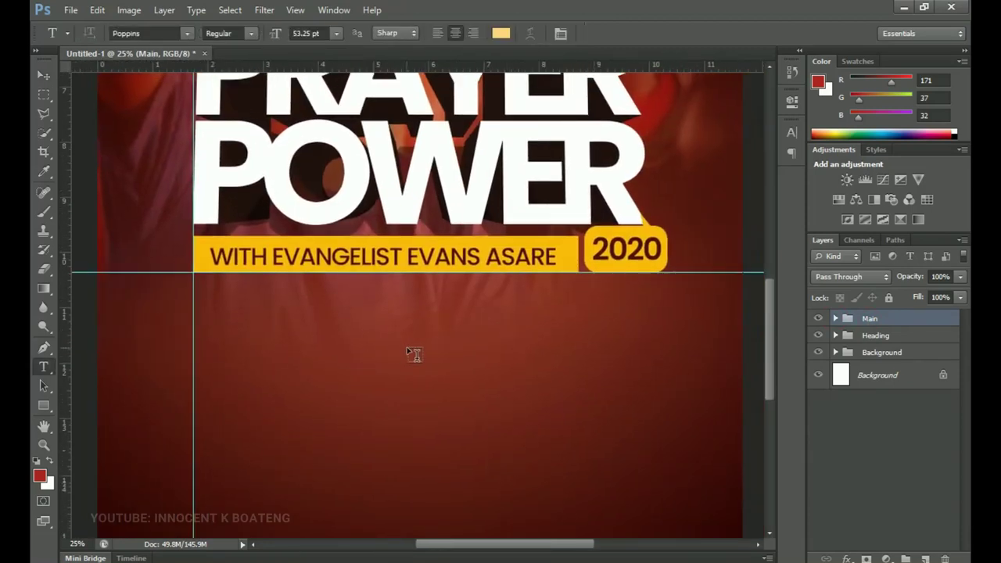
{"action": "left_click", "coordinate": [410, 348]}
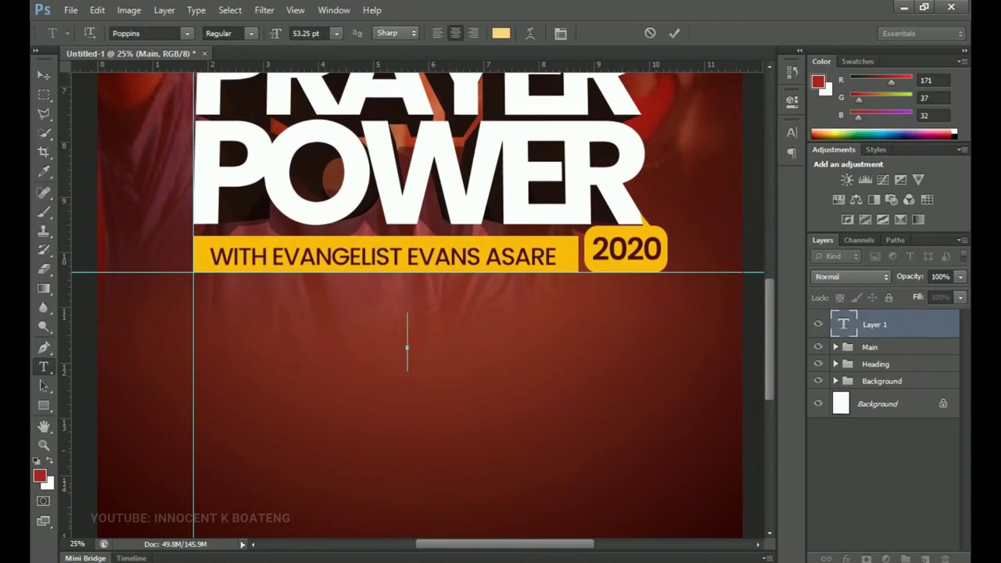
{"action": "key", "text": "alt+Tab"}
{"action": "left_click_drag", "start_coordinate": [608, 359], "coordinate": [566, 359]}
{"action": "key", "text": "ctrl+c"}
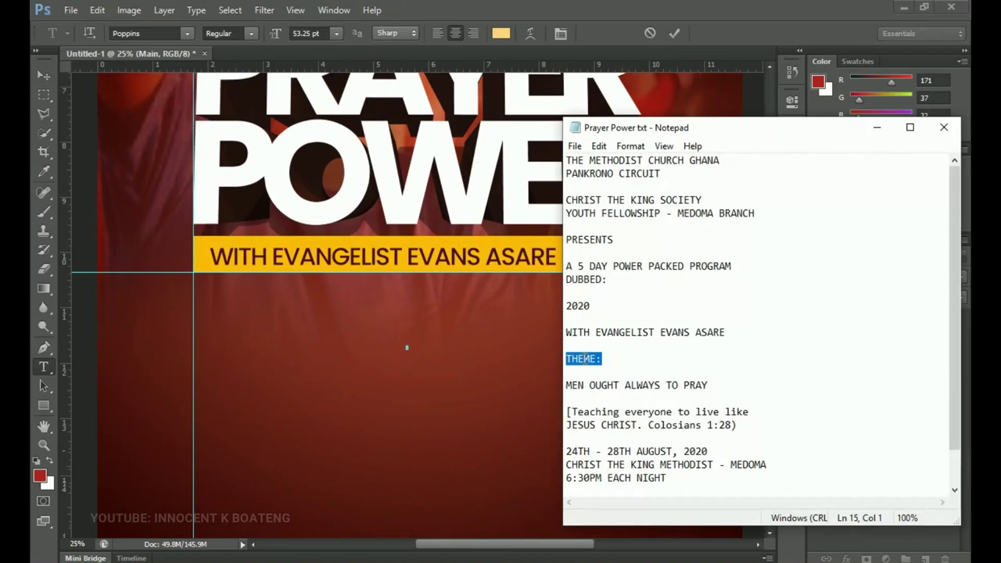
{"action": "left_click", "coordinate": [877, 127]}
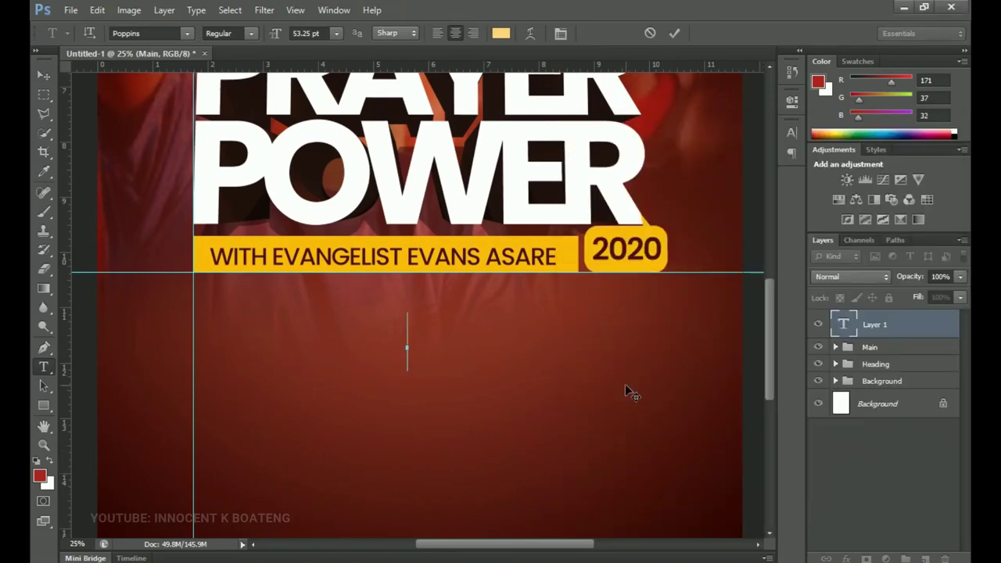
{"action": "key", "text": "ctrl+v"}
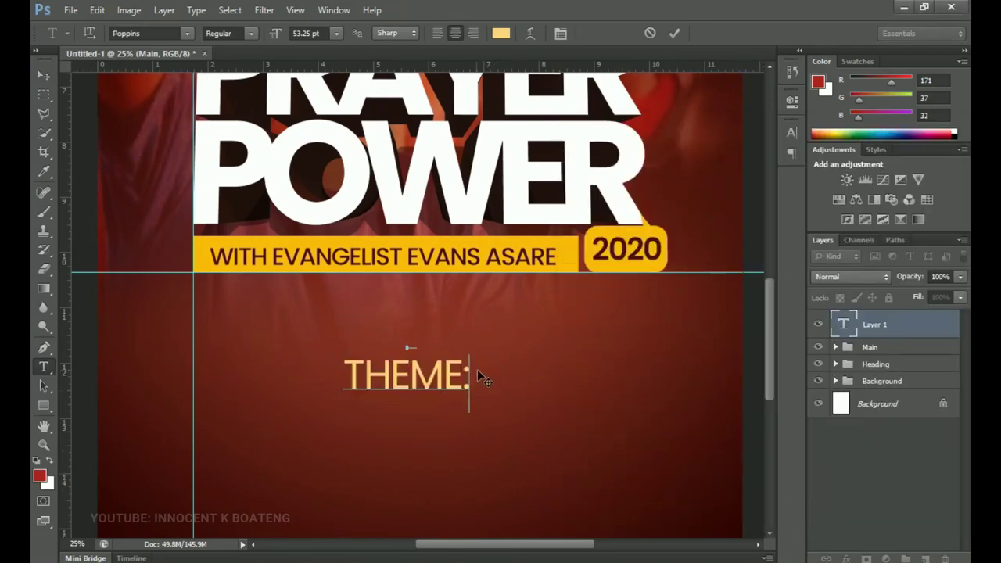
- Colour the THEME: text pale yellow, ffd477
{"action": "triple_click", "coordinate": [400, 376]}
{"action": "left_click", "coordinate": [500, 32]}
{"action": "left_click_drag", "start_coordinate": [548, 328], "coordinate": [573, 161]}
{"action": "left_click", "coordinate": [711, 394]}
{"action": "left_click", "coordinate": [773, 185]}
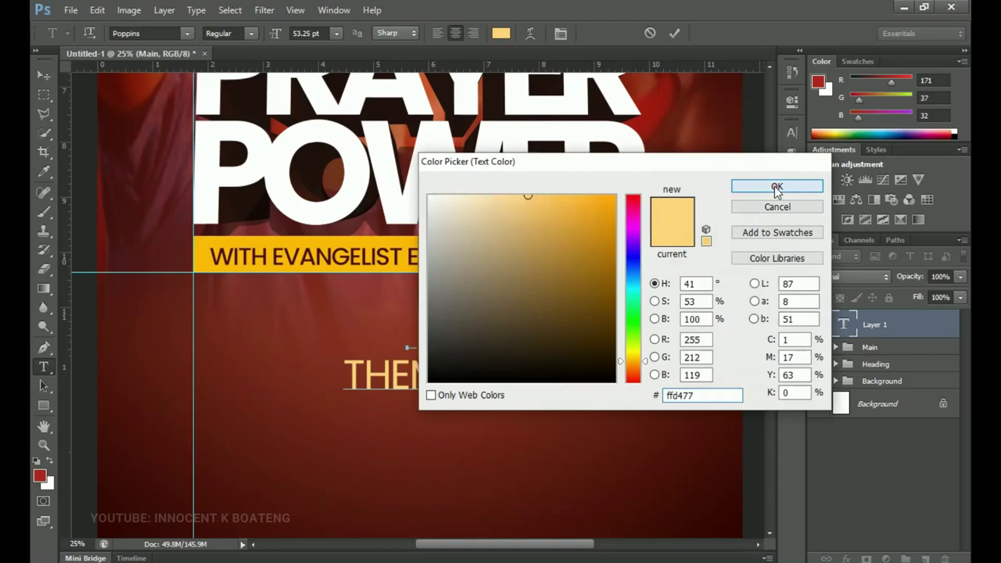
{"action": "left_click", "coordinate": [411, 323]}
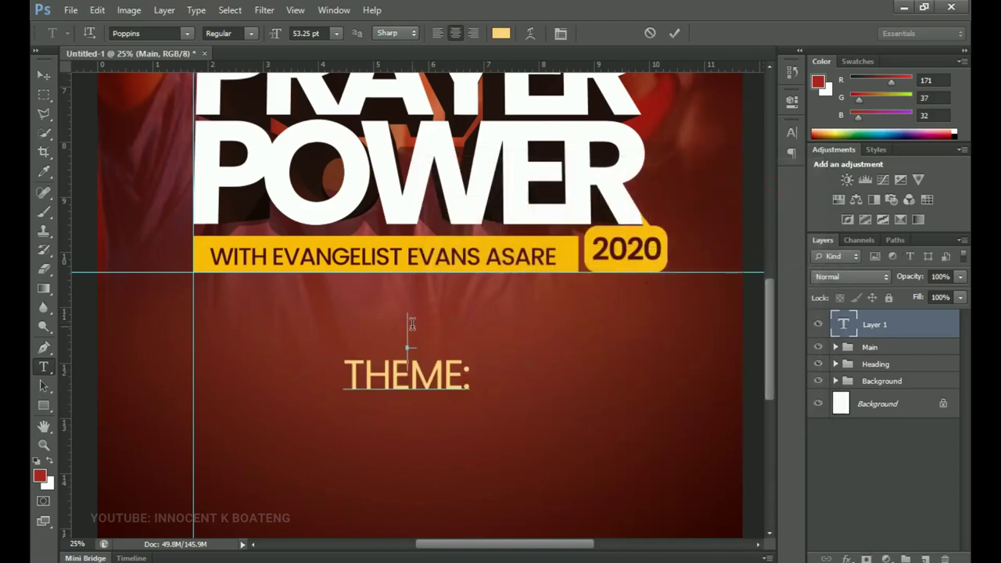
- Remove the empty line above THEME: and widen its letter tracking considerably
{"action": "left_click", "coordinate": [344, 378]}
{"action": "key", "text": "BackSpace"}
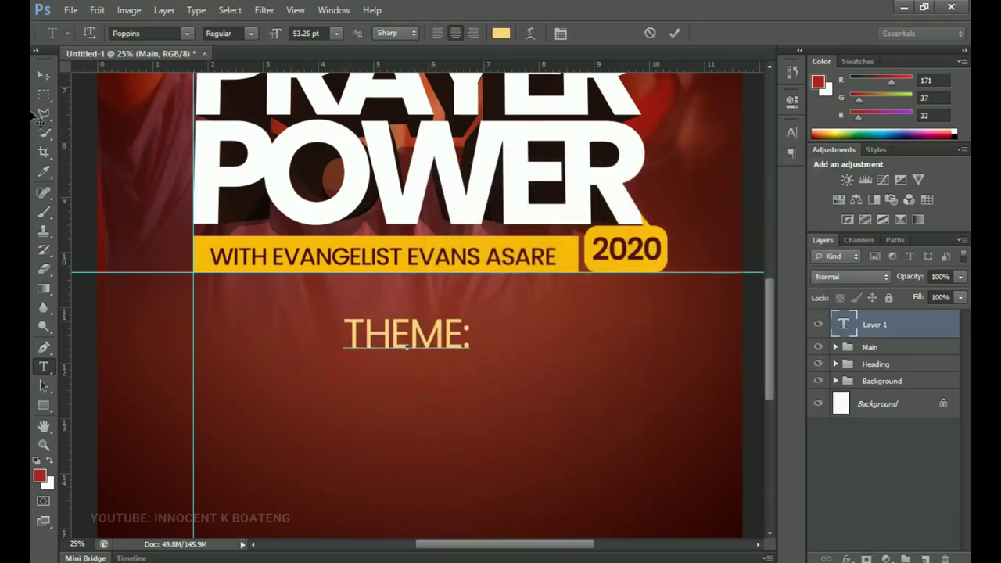
{"action": "key", "text": "ctrl+a"}
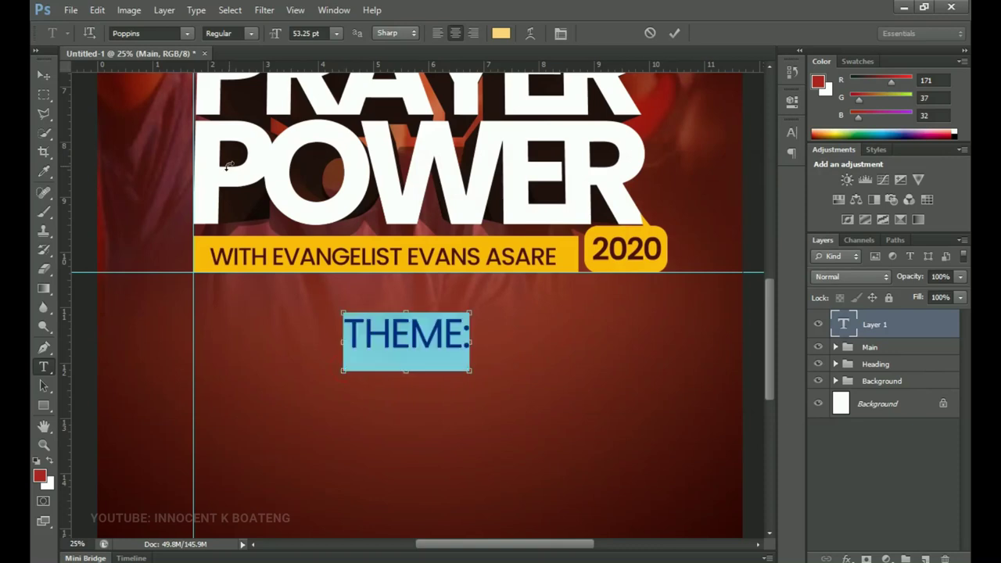
{"action": "left_click", "coordinate": [561, 32]}
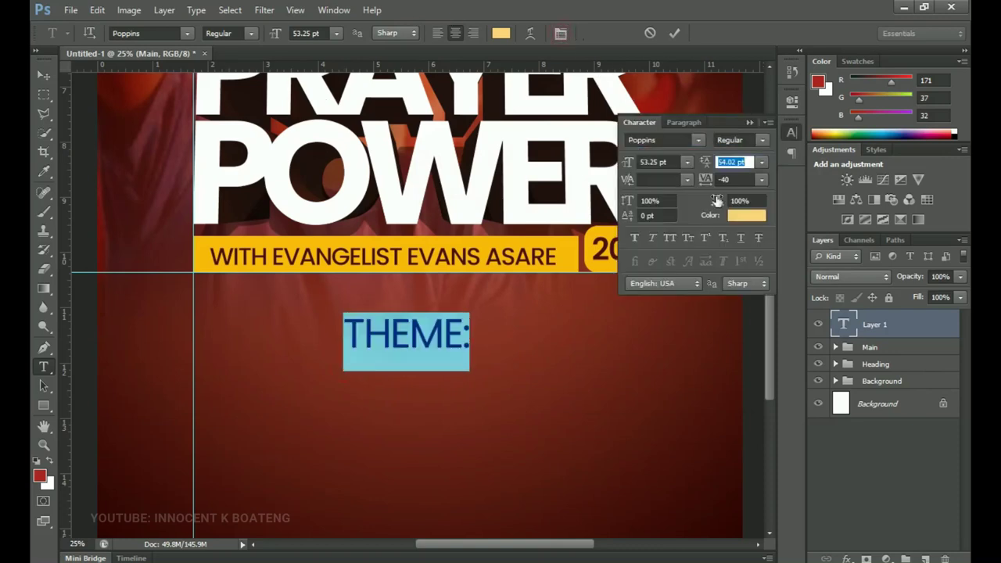
{"action": "left_click_drag", "start_coordinate": [706, 188], "coordinate": [718, 182]}
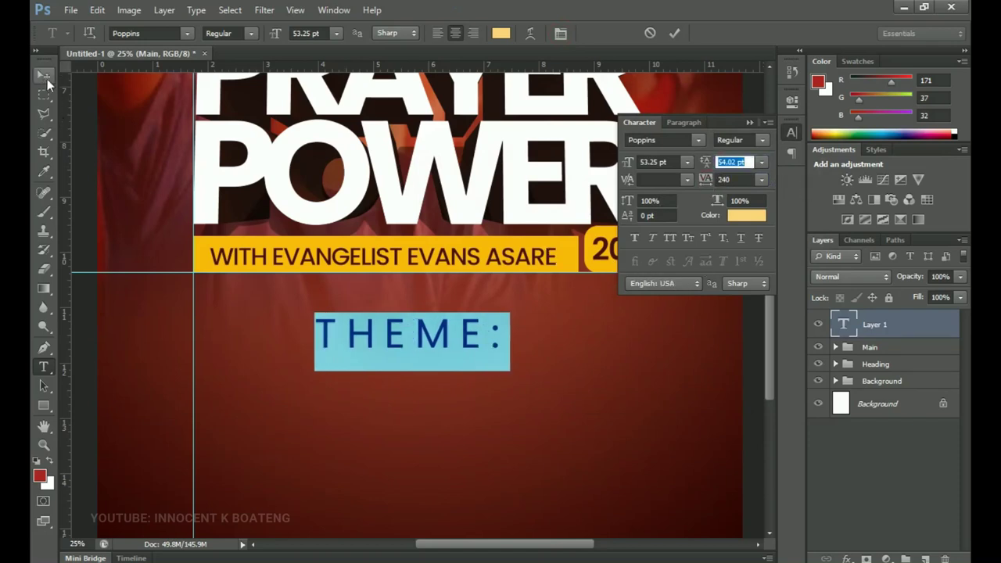
{"action": "left_click", "coordinate": [44, 75]}
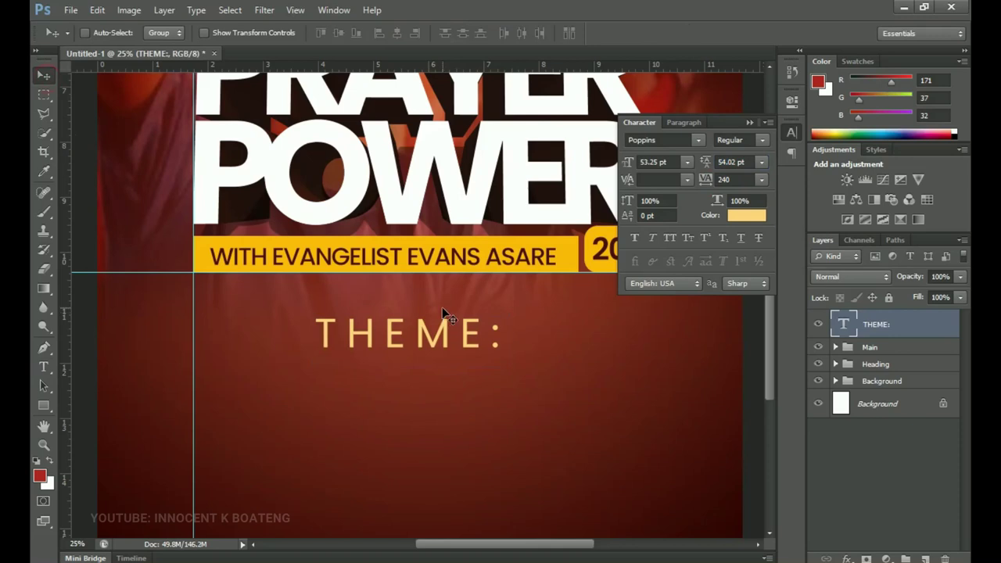
- Duplicate the THEME: layer and move the copy just below the original
{"action": "key", "text": "ctrl+a"}
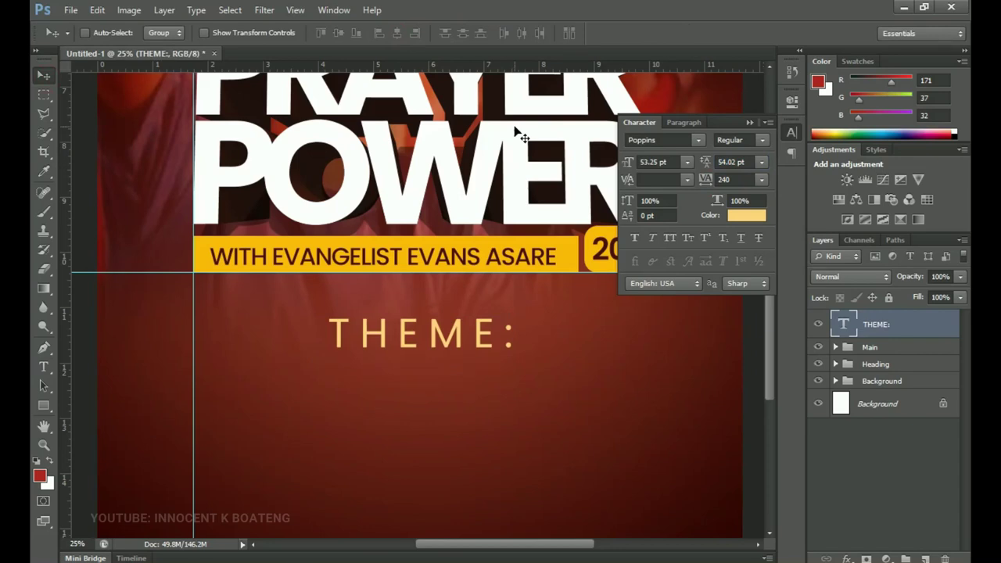
{"action": "key", "text": "ctrl+j"}
{"action": "left_click_drag", "start_coordinate": [491, 342], "coordinate": [484, 383]}
- Replace the THEME: copy's text with MEN OUGHT ALWAYS TO PRAY from the notes
{"action": "key", "text": "alt+Tab"}
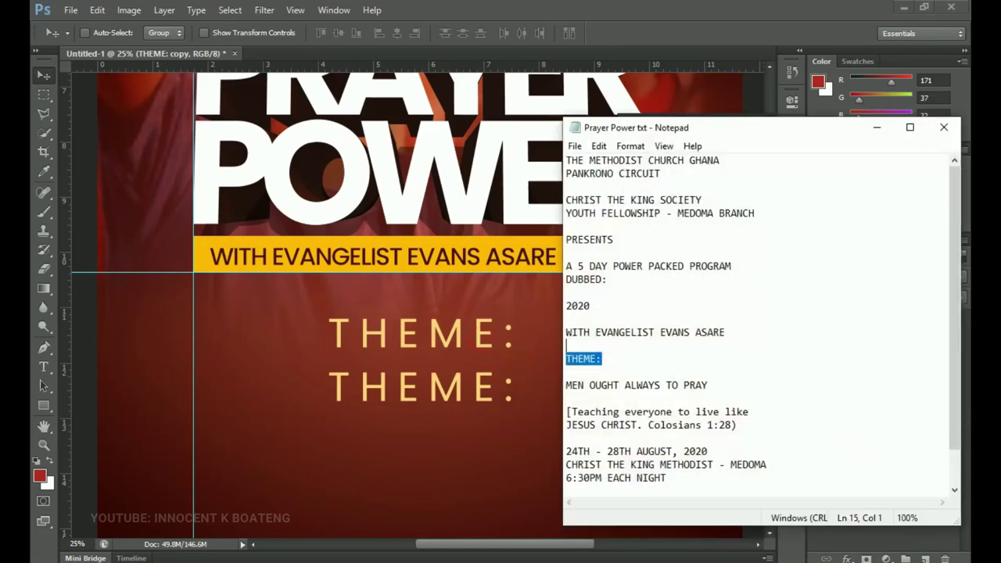
{"action": "left_click", "coordinate": [724, 385]}
{"action": "key", "text": "shift+Home"}
{"action": "key", "text": "ctrl+c"}
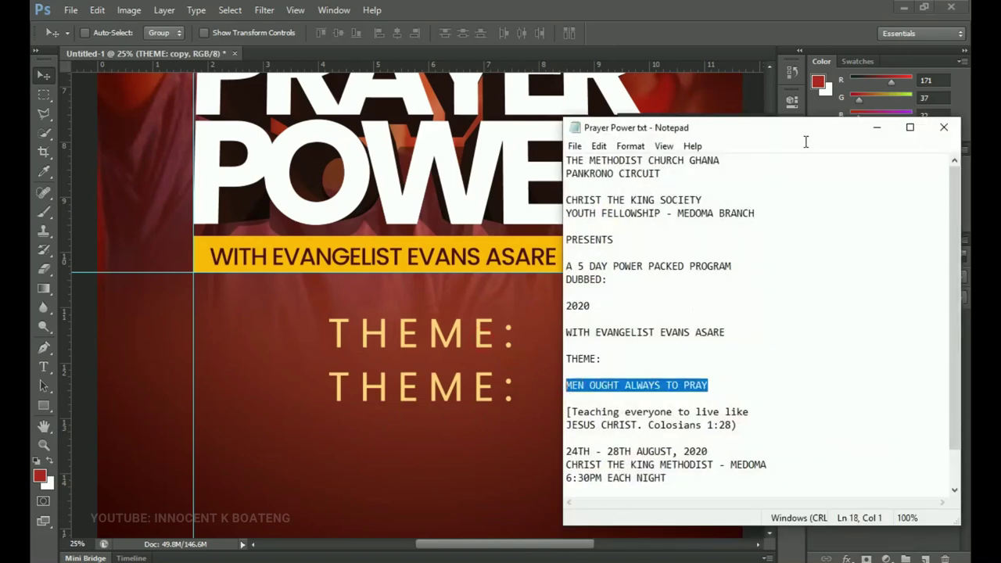
{"action": "left_click", "coordinate": [876, 127]}
{"action": "key", "text": "t"}
{"action": "left_click", "coordinate": [444, 389]}
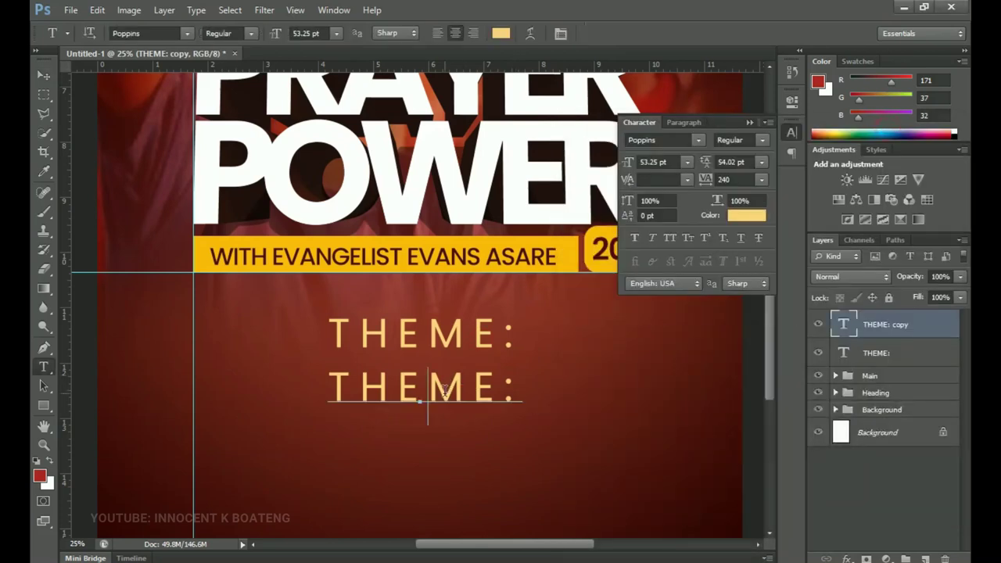
{"action": "key", "text": "ctrl+a"}
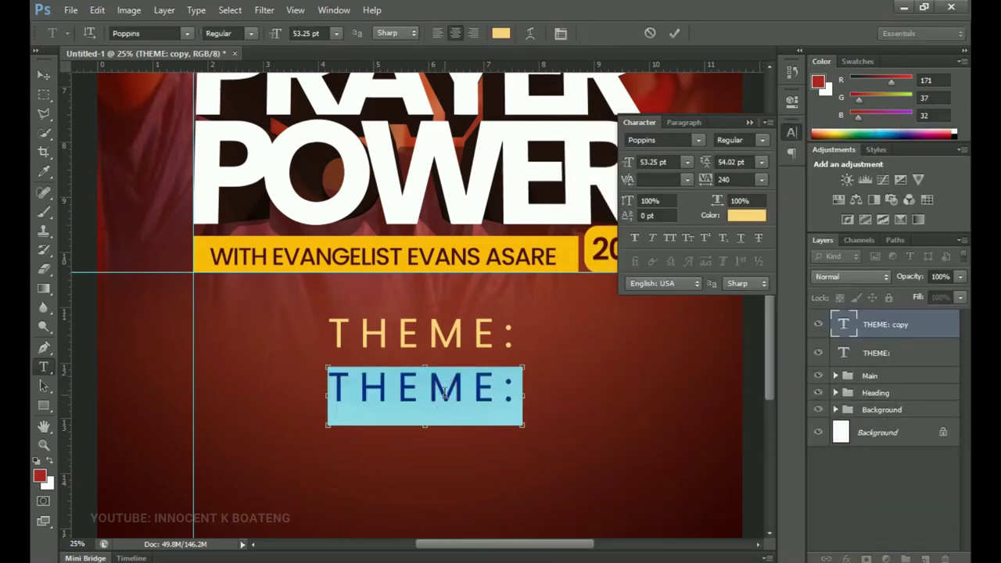
{"action": "key", "text": "ctrl+v"}
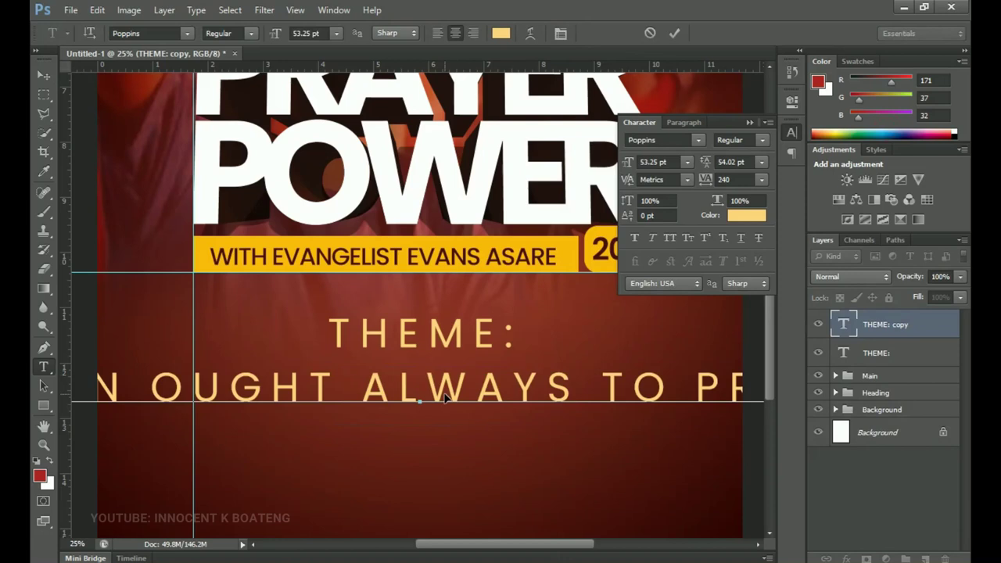
- Tighten the theme line's tracking to -50, then -60
{"action": "key", "text": "ctrl+a"}
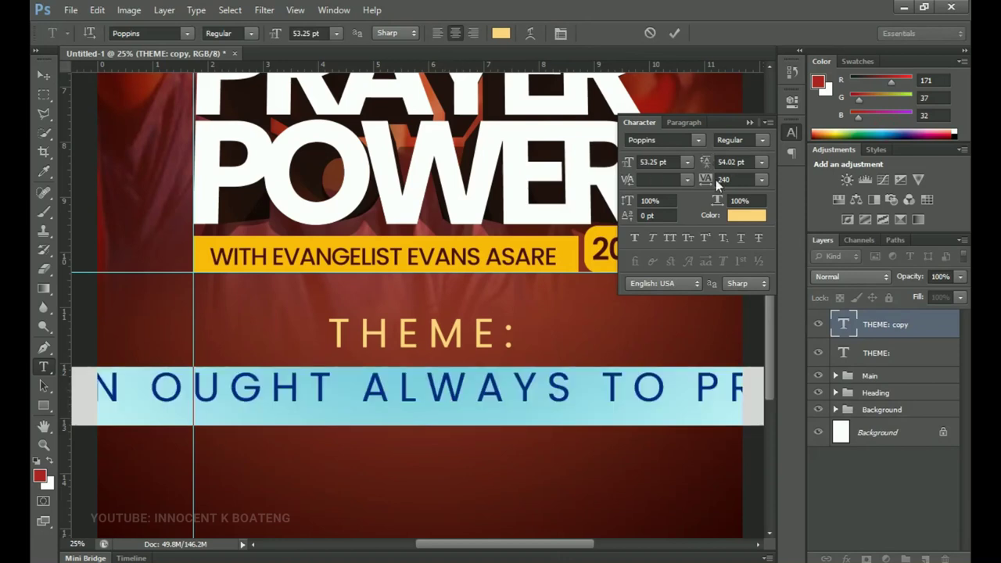
{"action": "left_click", "coordinate": [707, 181]}
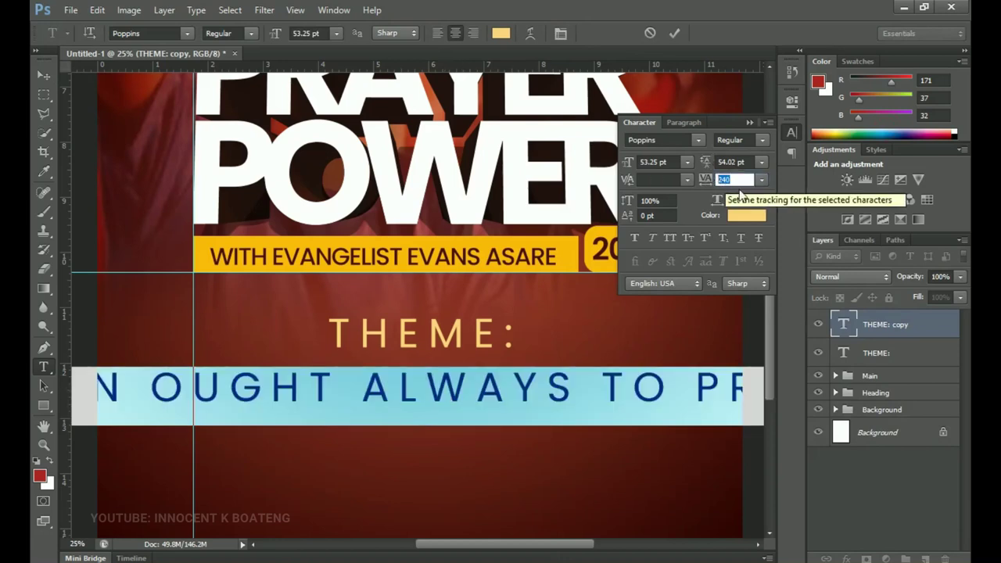
{"action": "type", "text": "-"}
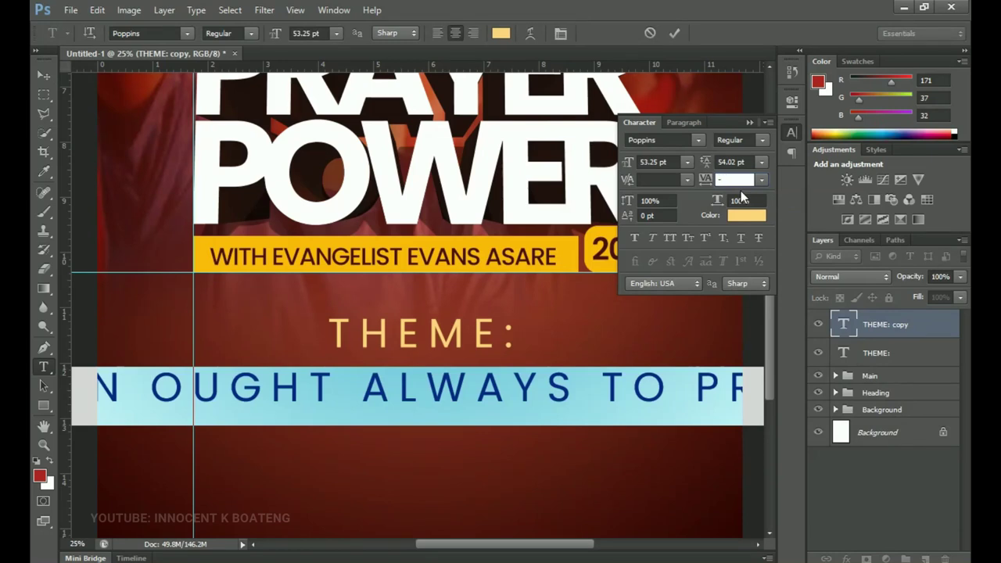
{"action": "type", "text": "50"}
{"action": "key", "text": "Return"}
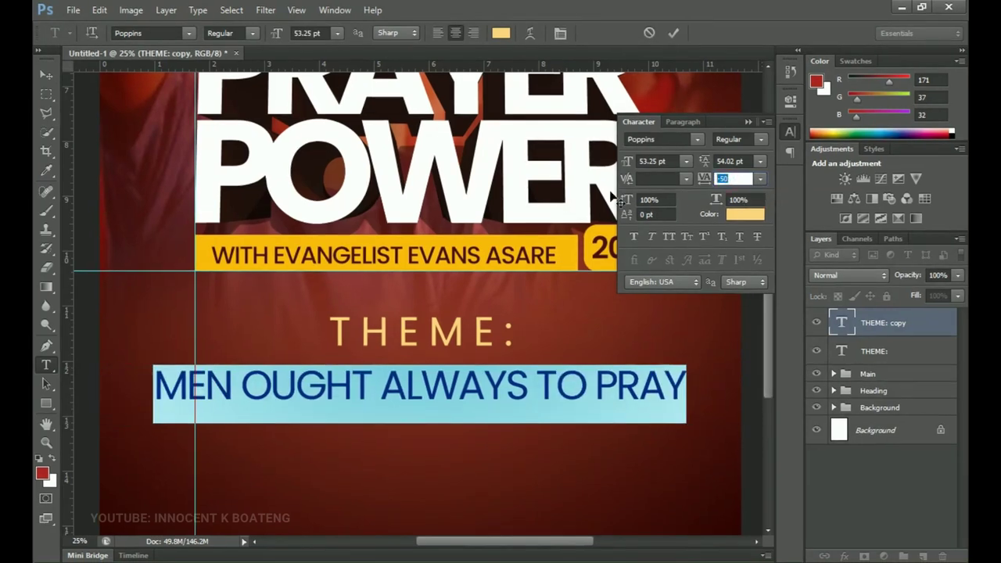
{"action": "type", "text": "-60"}
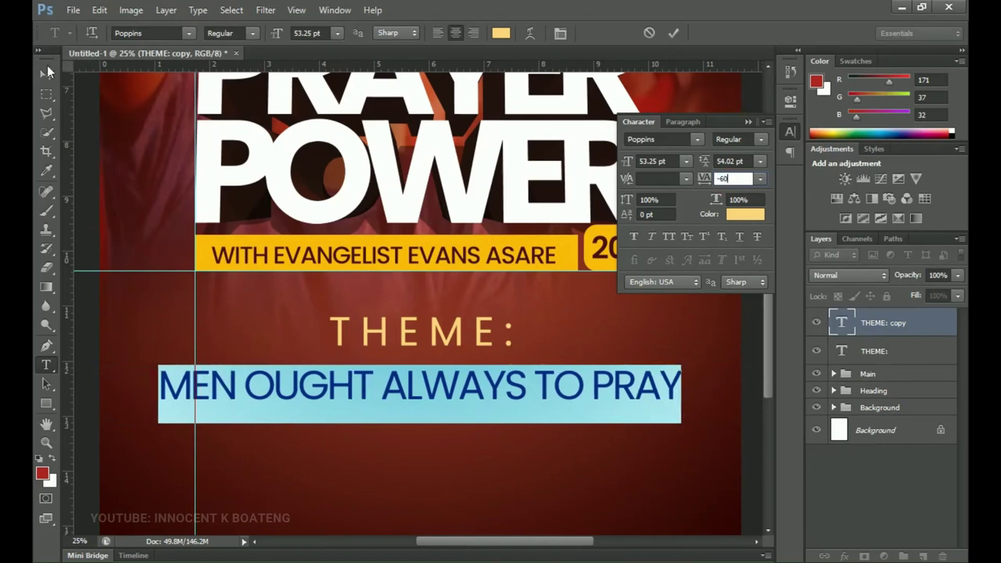
{"action": "left_click", "coordinate": [47, 72]}
- Scale THEME: and MEN OUGHT ALWAYS TO PRAY together to about 86%
{"action": "left_click_drag", "start_coordinate": [349, 278], "coordinate": [310, 256]}
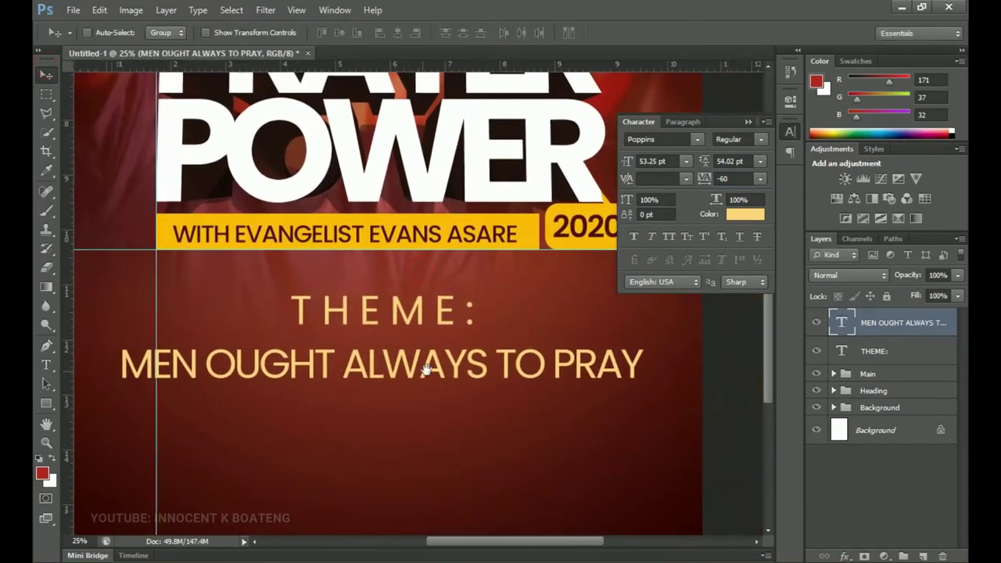
{"action": "left_click_drag", "start_coordinate": [426, 370], "coordinate": [454, 381]}
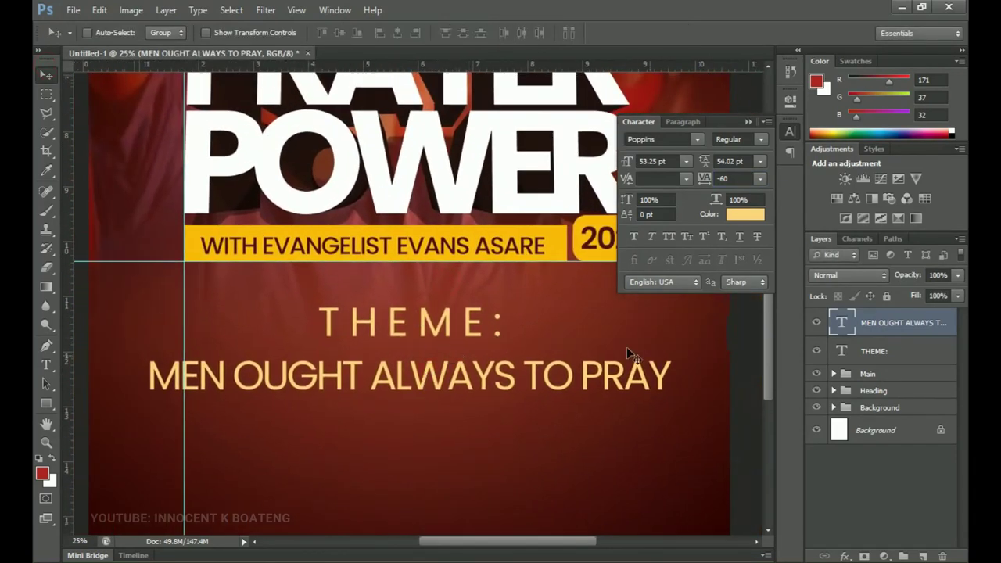
{"action": "left_click", "coordinate": [872, 353], "text": "shift"}
{"action": "key", "text": "ctrl+t"}
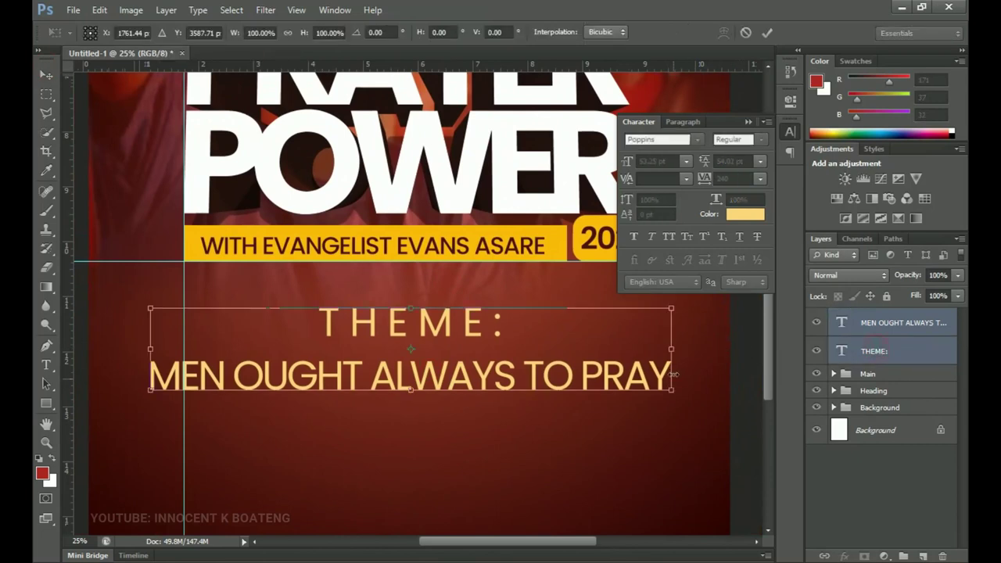
{"action": "left_click_drag", "start_coordinate": [677, 396], "coordinate": [640, 389]}
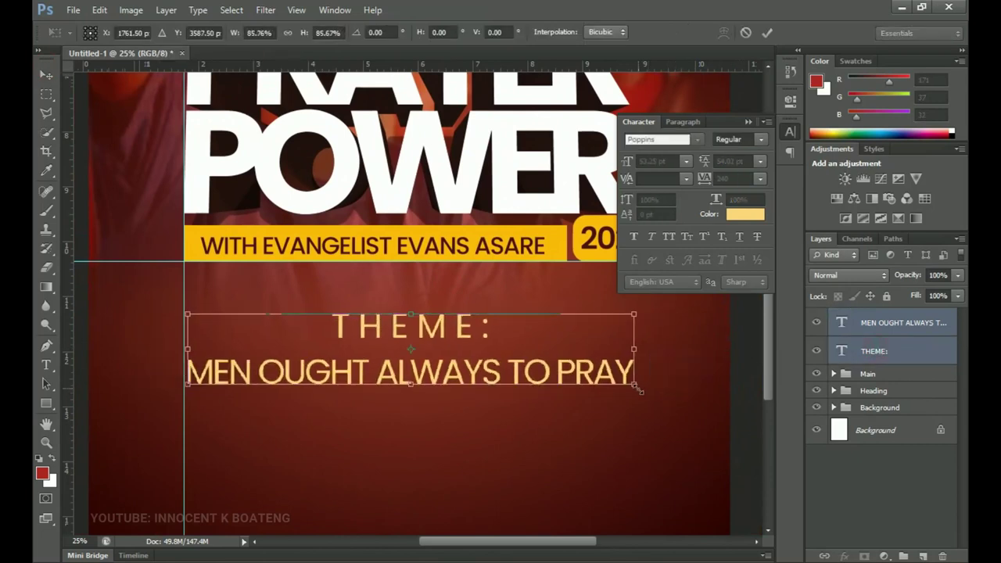
{"action": "left_click_drag", "start_coordinate": [557, 380], "coordinate": [558, 259]}
{"action": "scroll", "coordinate": [558, 259], "scroll_direction": "up", "scroll_amount": 1}
{"action": "scroll", "coordinate": [458, 399], "scroll_direction": "up", "scroll_amount": 4}
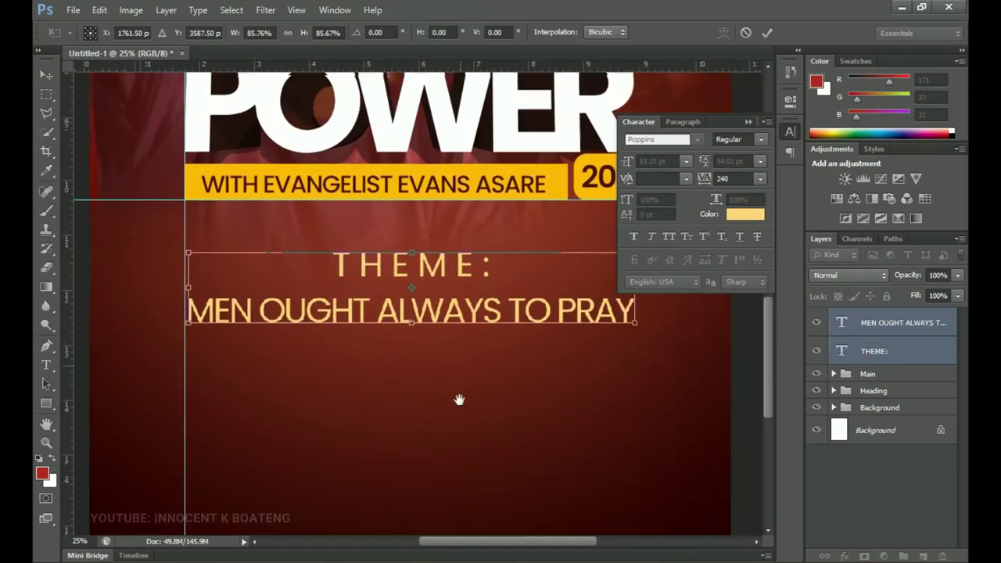
{"action": "key", "text": "Return"}
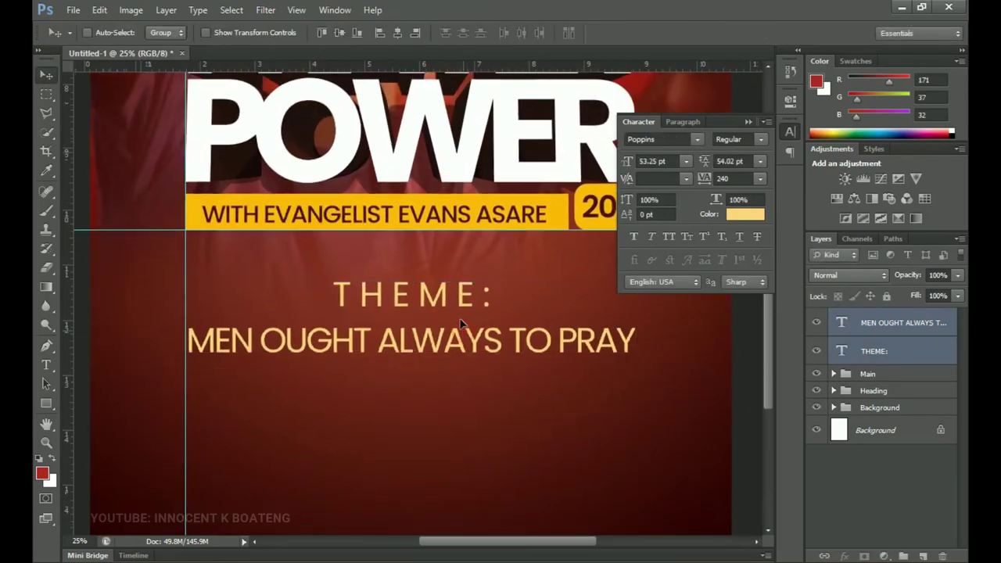
- Shrink the THEME: text alone to about 76%
{"action": "right_click", "coordinate": [443, 300]}
{"action": "left_click", "coordinate": [482, 309]}
{"action": "key", "text": "ctrl+t"}
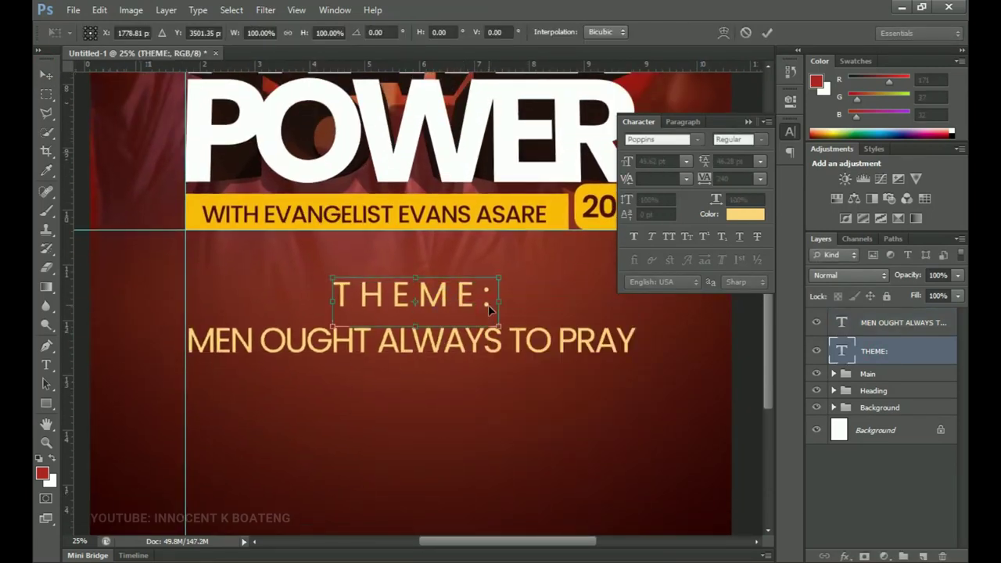
{"action": "left_click_drag", "start_coordinate": [498, 277], "coordinate": [467, 297]}
{"action": "key", "text": "Return"}
- Scale both theme text lines together to about 93%
{"action": "left_click", "coordinate": [871, 324], "text": "shift"}
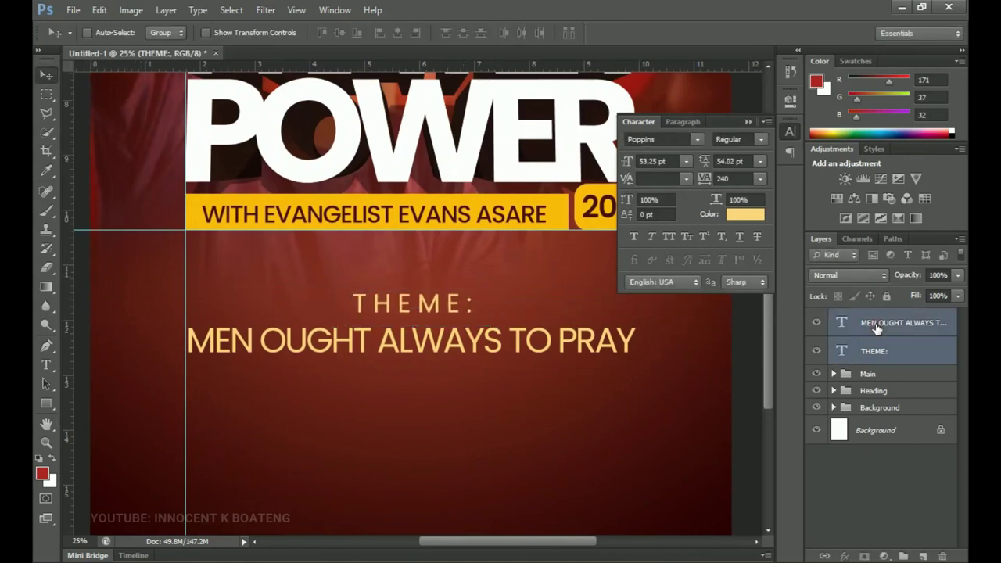
{"action": "key", "text": "ctrl+t"}
{"action": "left_click_drag", "start_coordinate": [636, 352], "coordinate": [620, 349]}
{"action": "key", "text": "Return"}
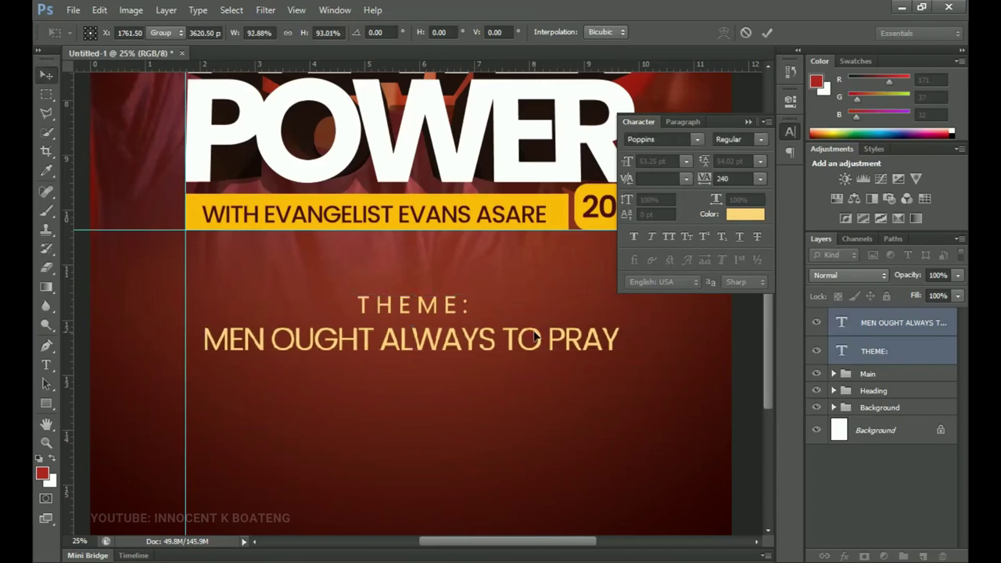
{"action": "left_click_drag", "start_coordinate": [467, 338], "coordinate": [486, 305]}
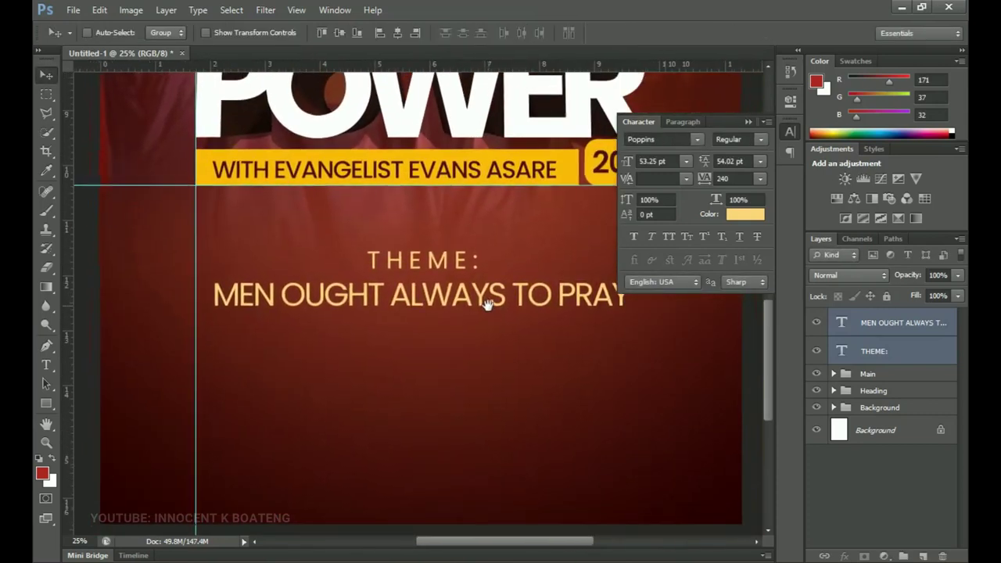
- Collapse the Character panel and duplicate the MEN OUGHT ALWAYS TO PRAY layer
{"action": "left_click", "coordinate": [748, 121]}
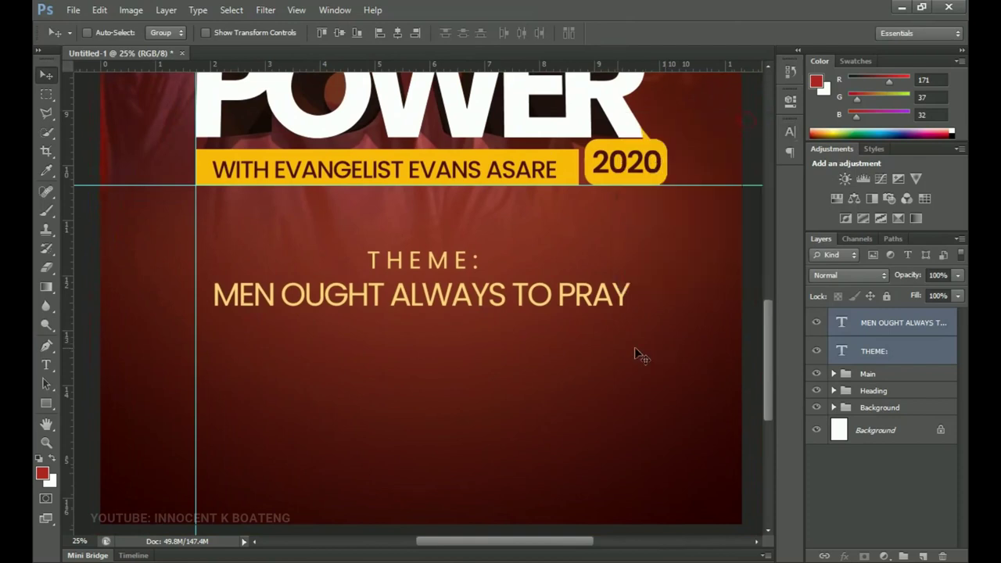
{"action": "left_click", "coordinate": [923, 322]}
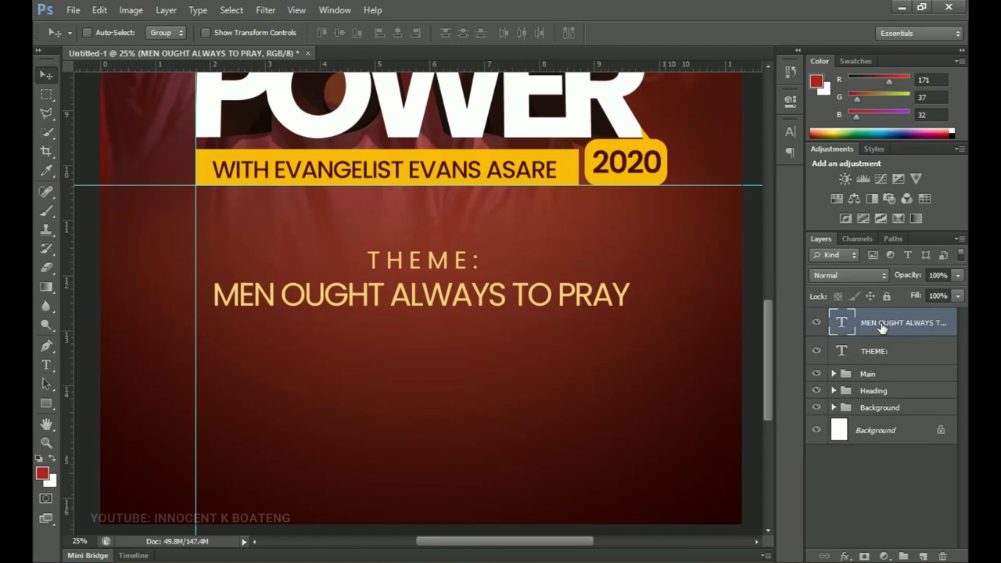
{"action": "key", "text": "ctrl+j"}
- Replace a copy of the theme line with the scripture 'Teaching everyone to live like JESUS CHRIST. Colosians 1:28' from Notepad
{"action": "left_click_drag", "start_coordinate": [514, 290], "coordinate": [508, 330]}
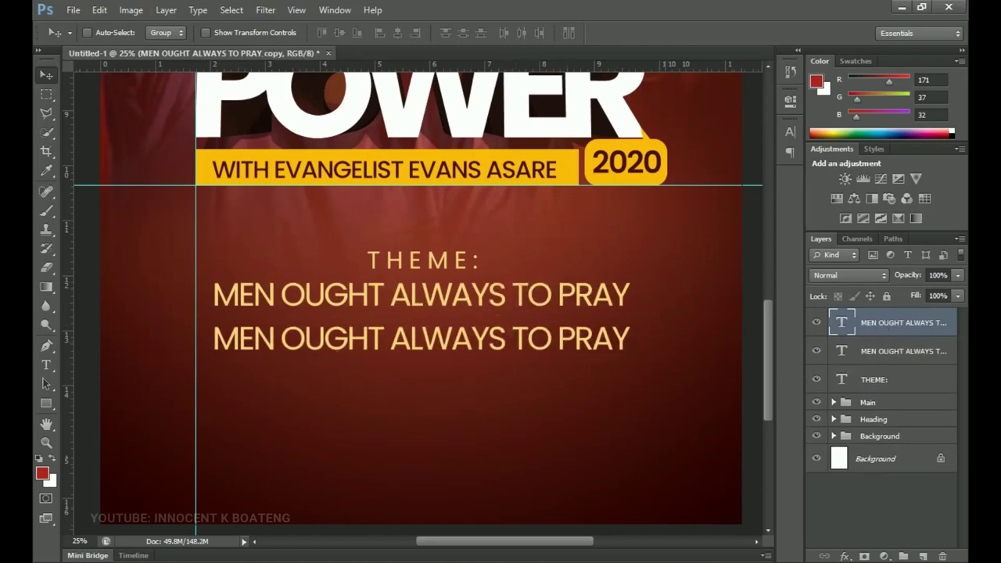
{"action": "key", "text": "alt+Tab"}
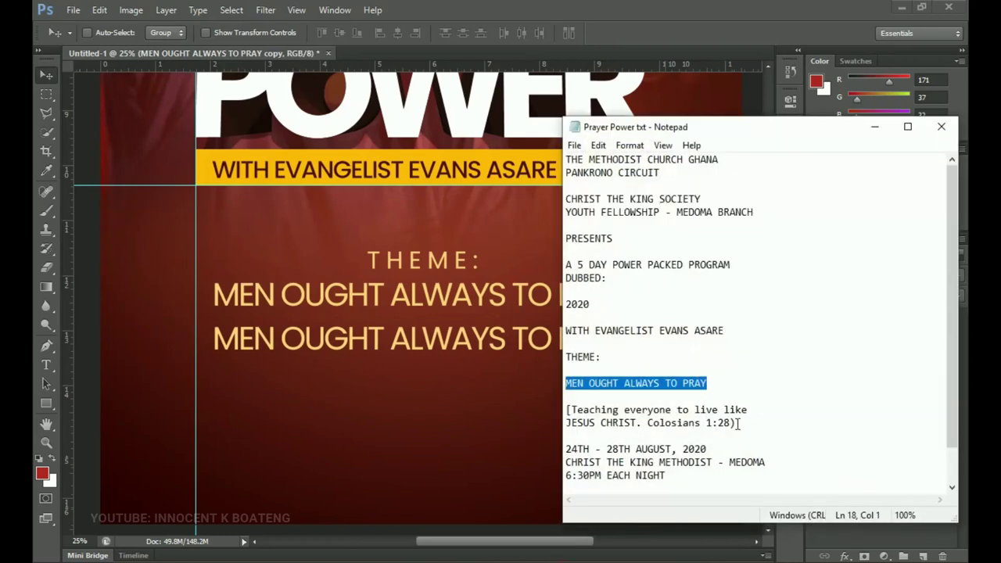
{"action": "left_click_drag", "start_coordinate": [565, 408], "coordinate": [738, 423]}
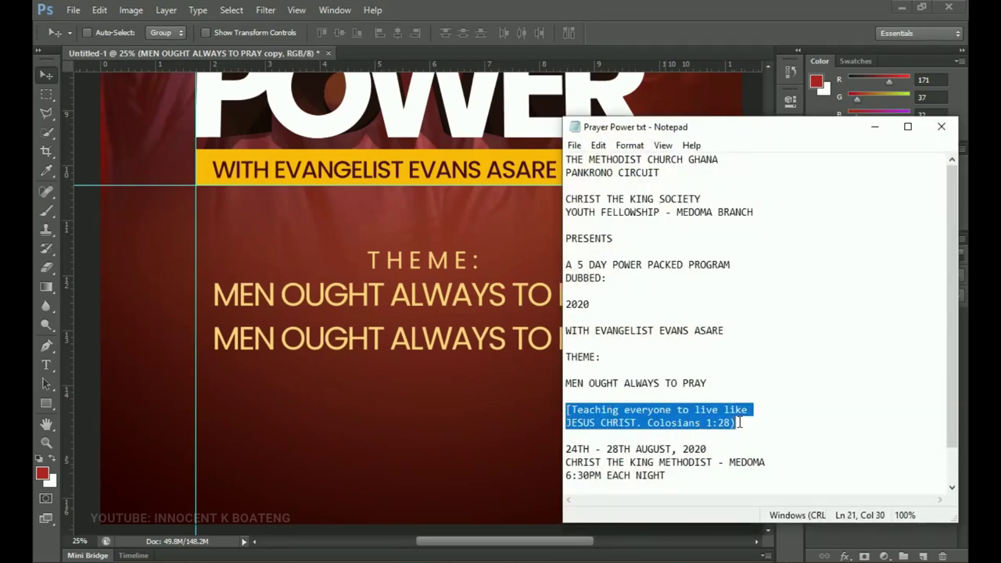
{"action": "key", "text": "ctrl+c"}
{"action": "key", "text": "alt+Tab"}
{"action": "key", "text": "ctrl+v"}
{"action": "key", "text": "ctrl+t"}
{"action": "key", "text": "Return"}
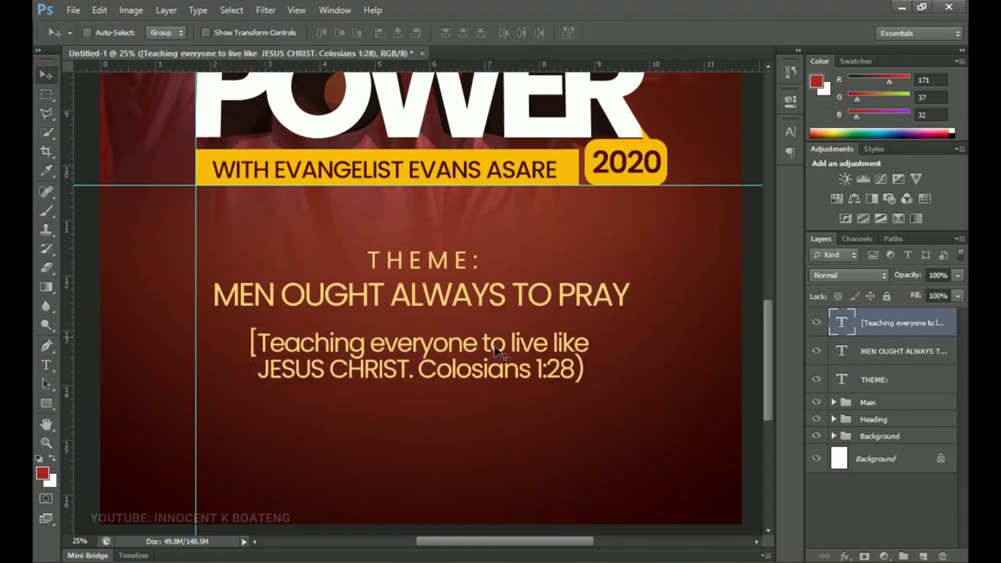
- Nudge the scripture text up and scale it down slightly
{"action": "left_click_drag", "start_coordinate": [516, 373], "coordinate": [513, 368]}
{"action": "key", "text": "ctrl+t"}
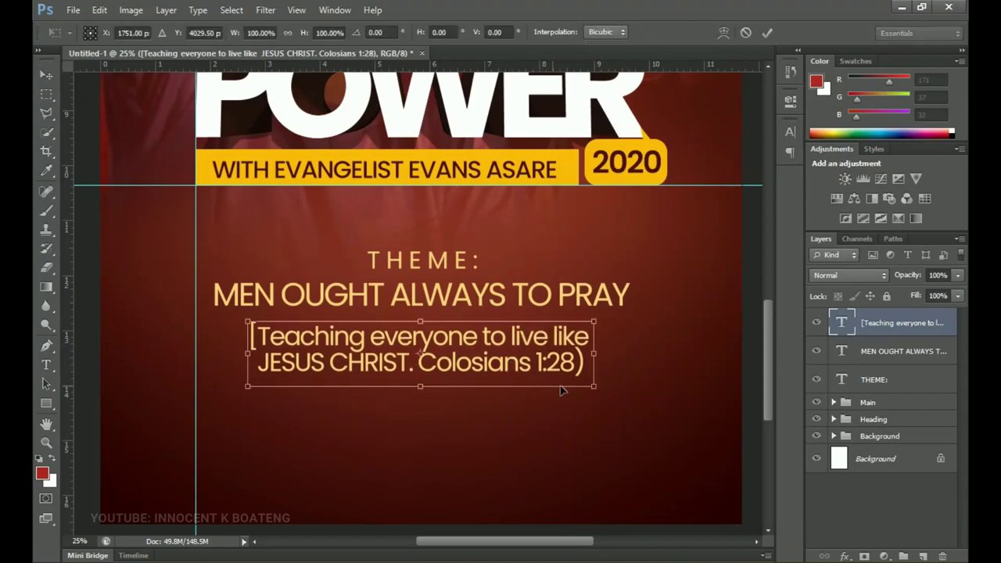
{"action": "left_click_drag", "start_coordinate": [585, 378], "coordinate": [576, 374]}
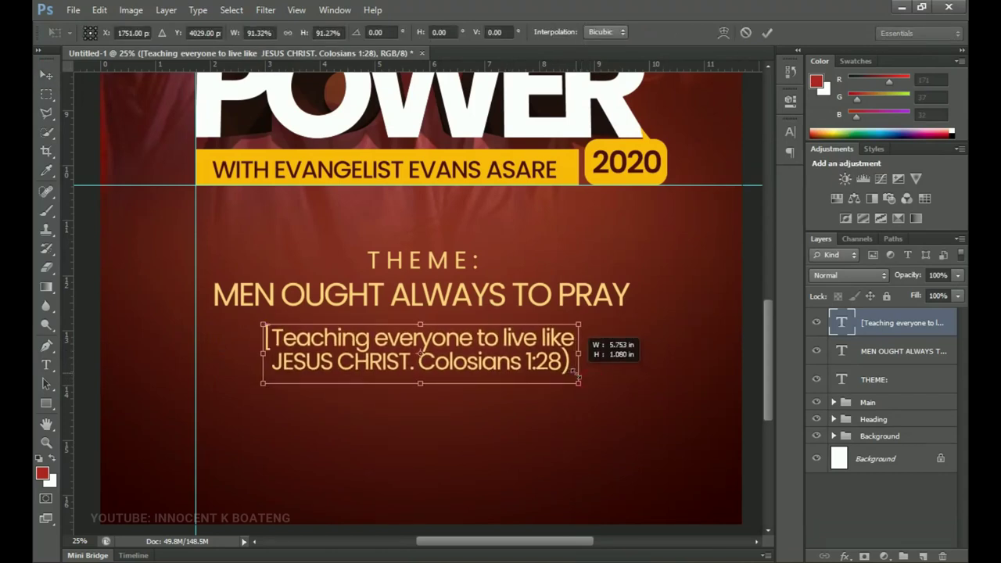
{"action": "key", "text": "Return"}
- Centre the scripture horizontally, nudge it up, and select the THEME, MEN OUGHT and scripture layers
{"action": "key", "text": "ctrl+a"}
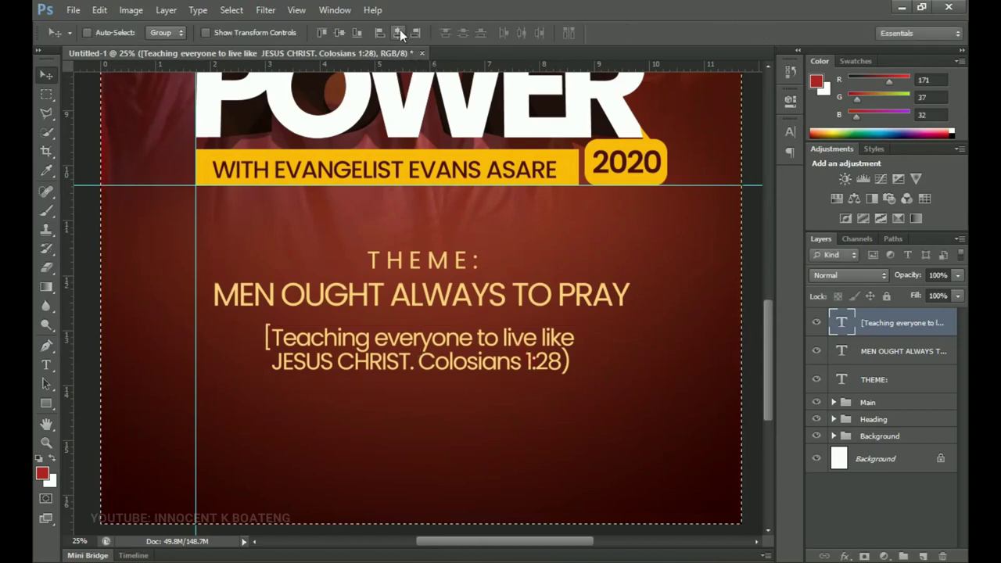
{"action": "left_click", "coordinate": [397, 32]}
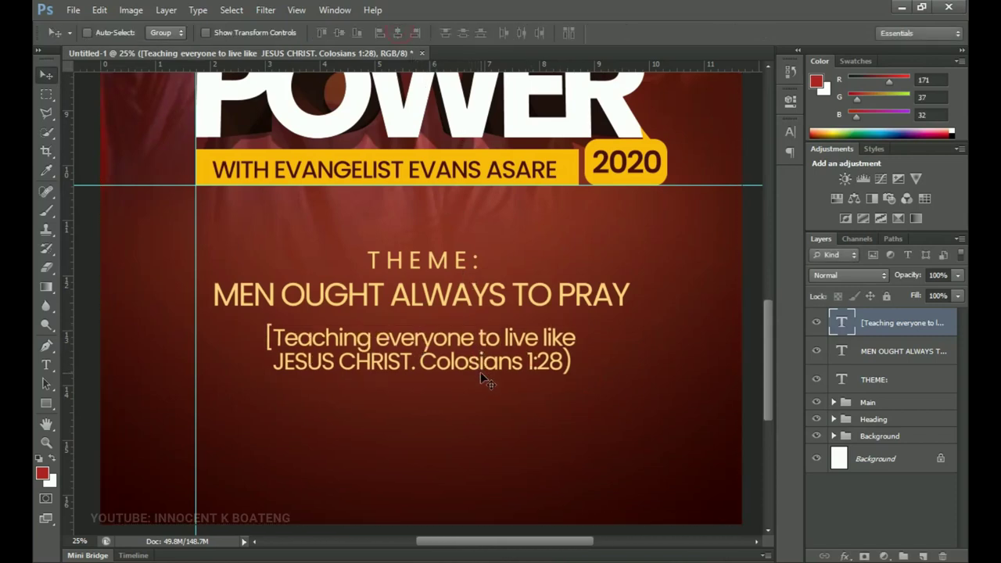
{"action": "key", "text": "ctrl+d"}
{"action": "key", "text": "shift+Up"}
{"action": "key", "text": "shift+Up"}
{"action": "key", "text": "shift+Up"}
{"action": "key", "text": "shift+Up"}
{"action": "key", "text": "shift+Up"}
{"action": "scroll", "coordinate": [480, 372], "scroll_direction": "down", "scroll_amount": 1}
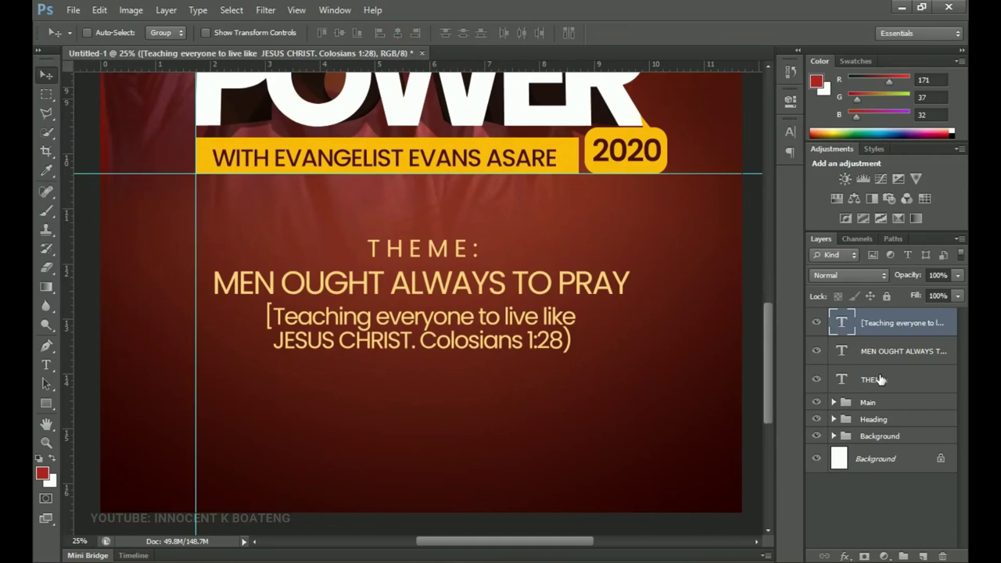
{"action": "left_click", "coordinate": [879, 379], "text": "shift"}
- Group the three theme text layers and name the group 'Theme'
{"action": "key", "text": "ctrl+g"}
{"action": "double_click", "coordinate": [866, 315]}
{"action": "type", "text": "Theme"}
{"action": "key", "text": "Return"}
{"action": "scroll", "coordinate": [636, 320], "scroll_direction": "down", "scroll_amount": 3}
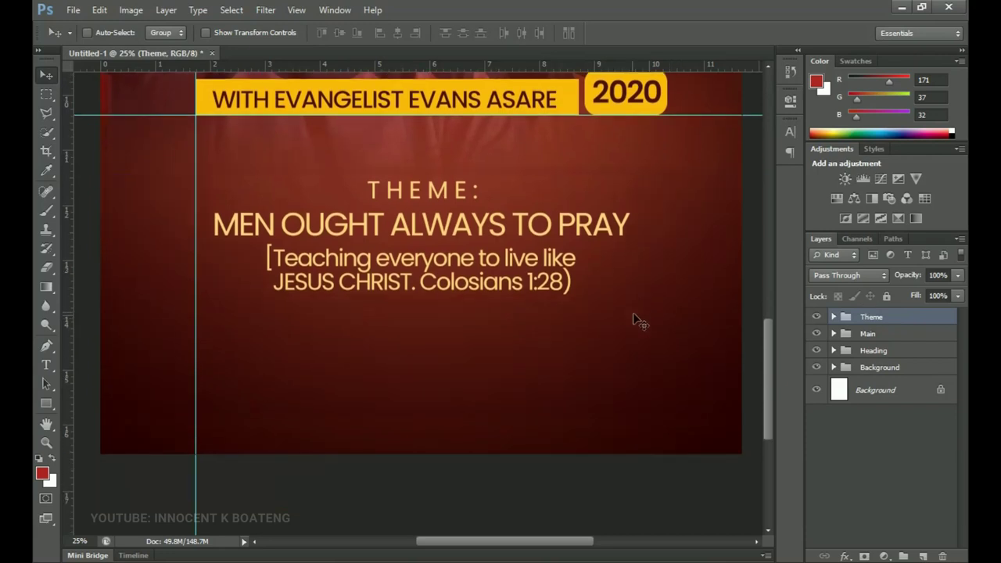
- Draw a thin rectangle line across the page below the scripture, centred horizontally
{"action": "left_click", "coordinate": [46, 403]}
{"action": "left_click_drag", "start_coordinate": [46, 403], "coordinate": [94, 394]}
{"action": "left_click_drag", "start_coordinate": [124, 274], "coordinate": [744, 274]}
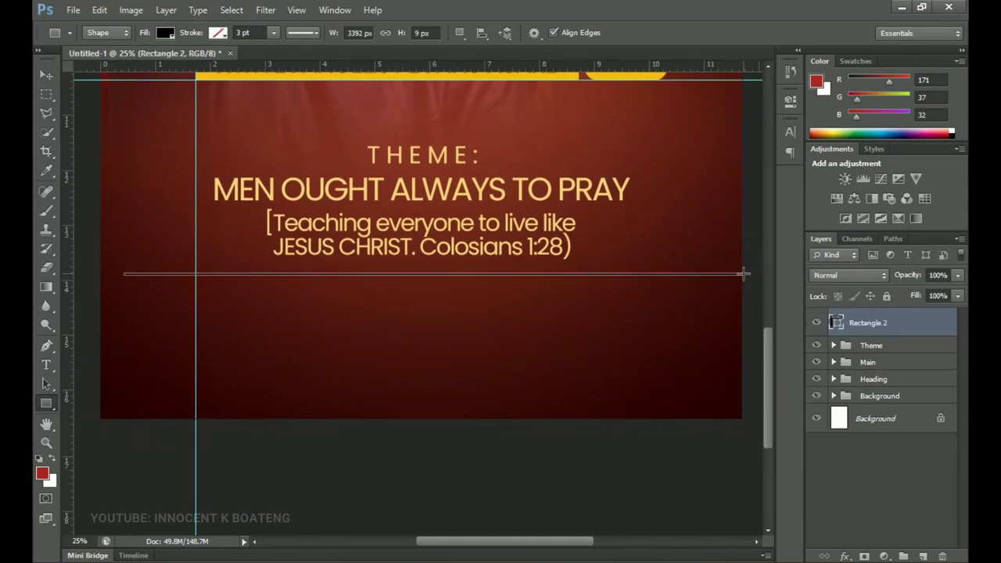
{"action": "key", "text": "ctrl+a"}
{"action": "key", "text": "v"}
{"action": "left_click", "coordinate": [397, 33]}
{"action": "key", "text": "ctrl+d"}
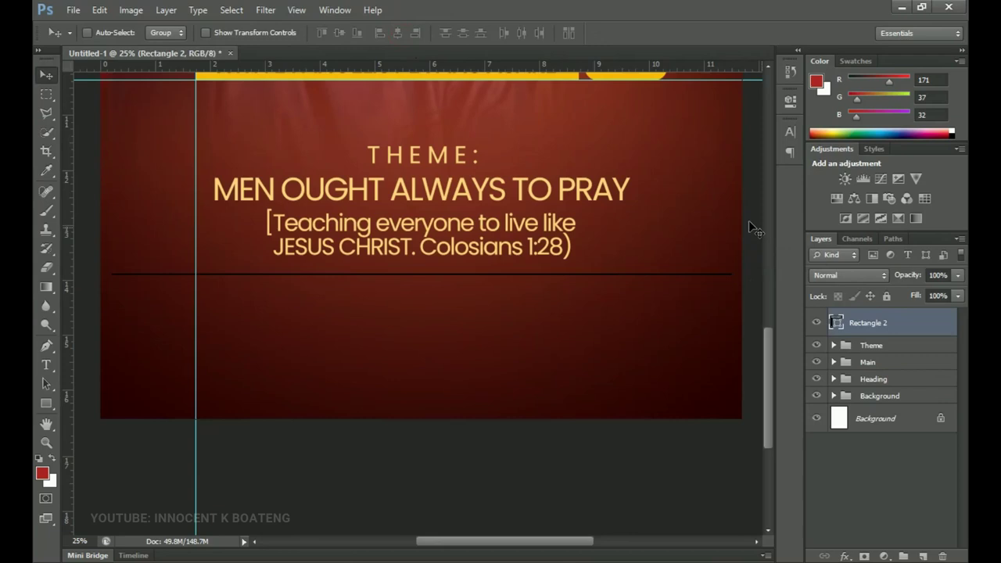
- Fill the divider line with white (ffffff)
{"action": "double_click", "coordinate": [835, 323]}
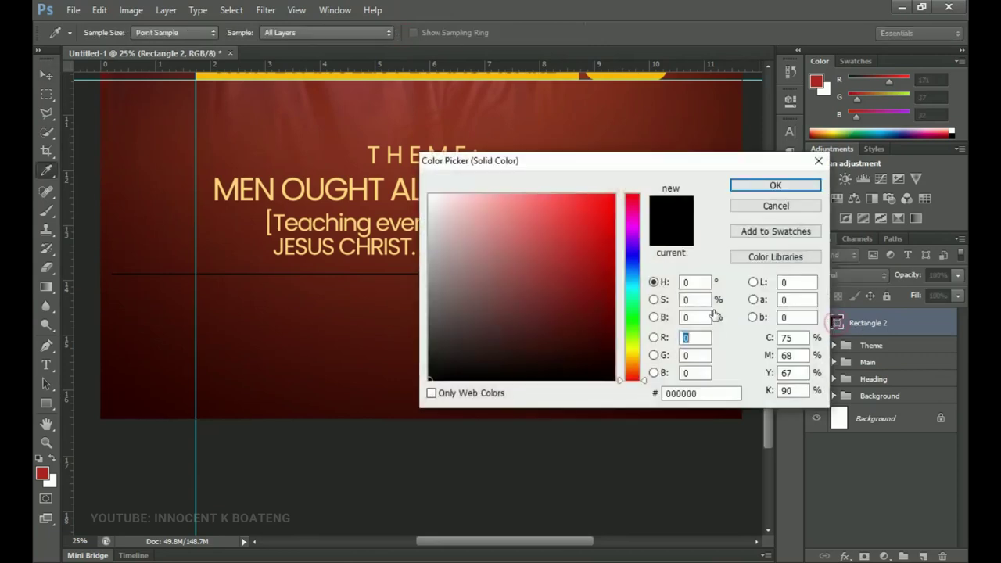
{"action": "type", "text": "ffffff"}
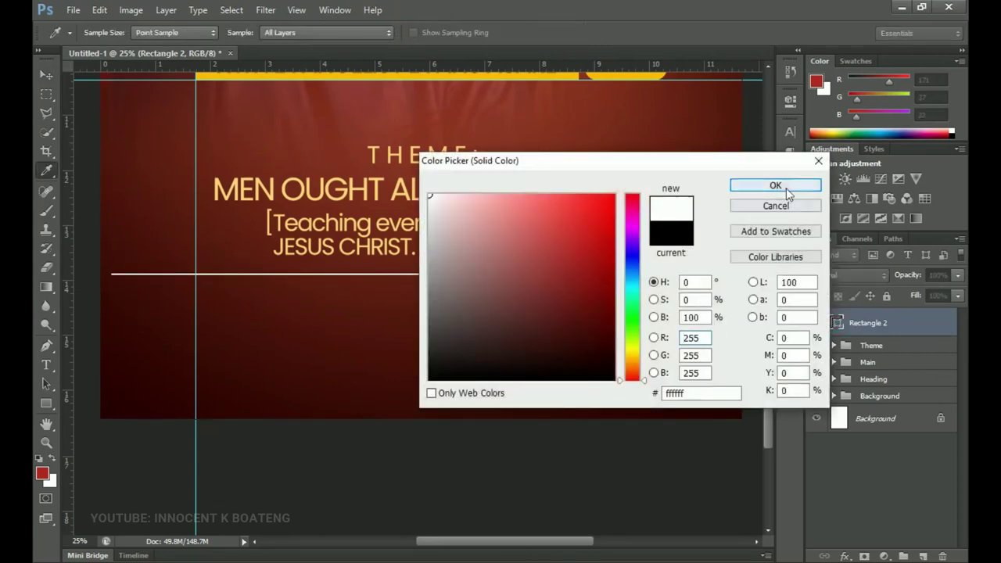
{"action": "left_click", "coordinate": [775, 185]}
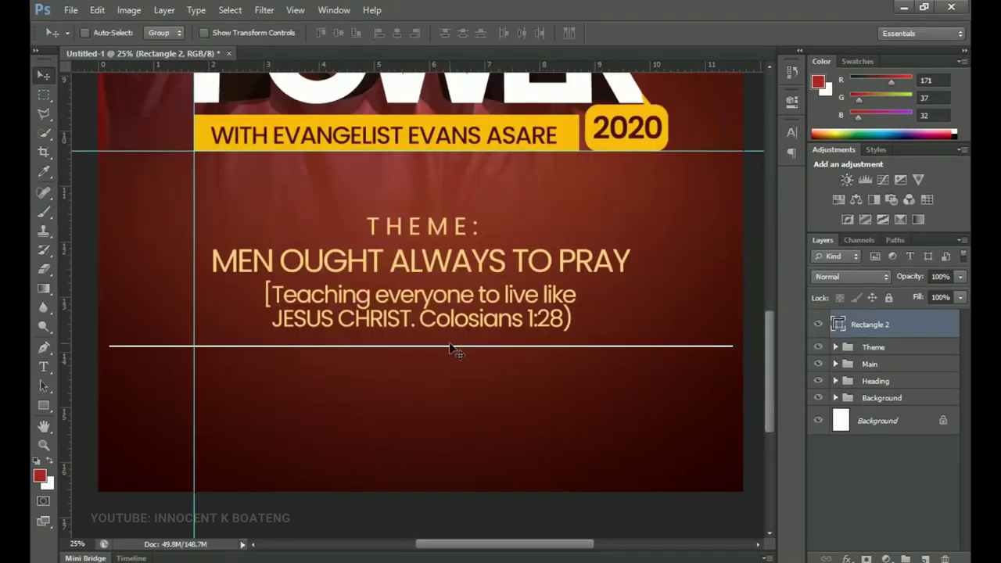
{"action": "scroll", "coordinate": [500, 367], "scroll_direction": "down", "scroll_amount": 3}
{"action": "scroll", "coordinate": [500, 368], "scroll_direction": "up", "scroll_amount": 2}
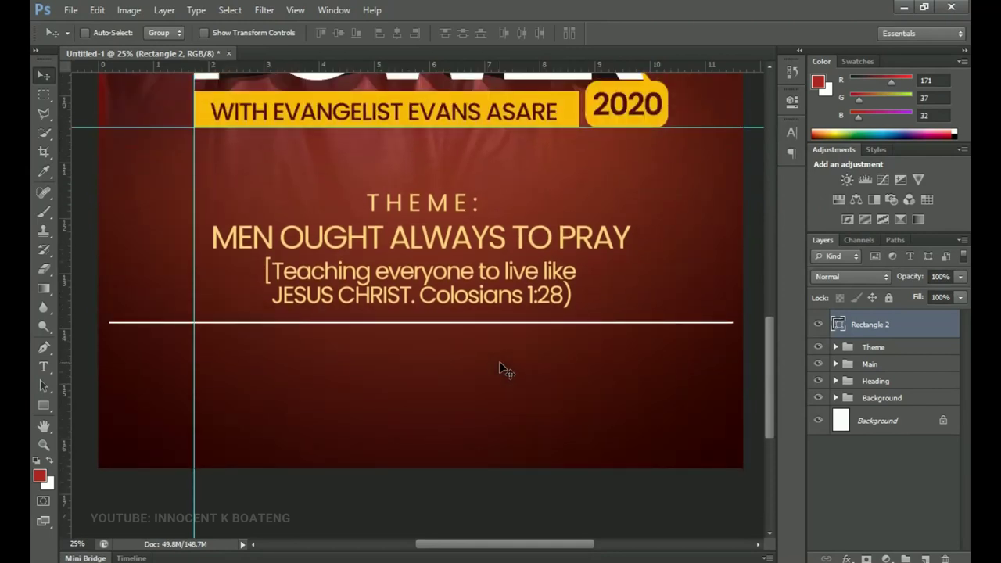
- Move the Theme group and divider line up together
{"action": "left_click_drag", "start_coordinate": [500, 361], "coordinate": [504, 379]}
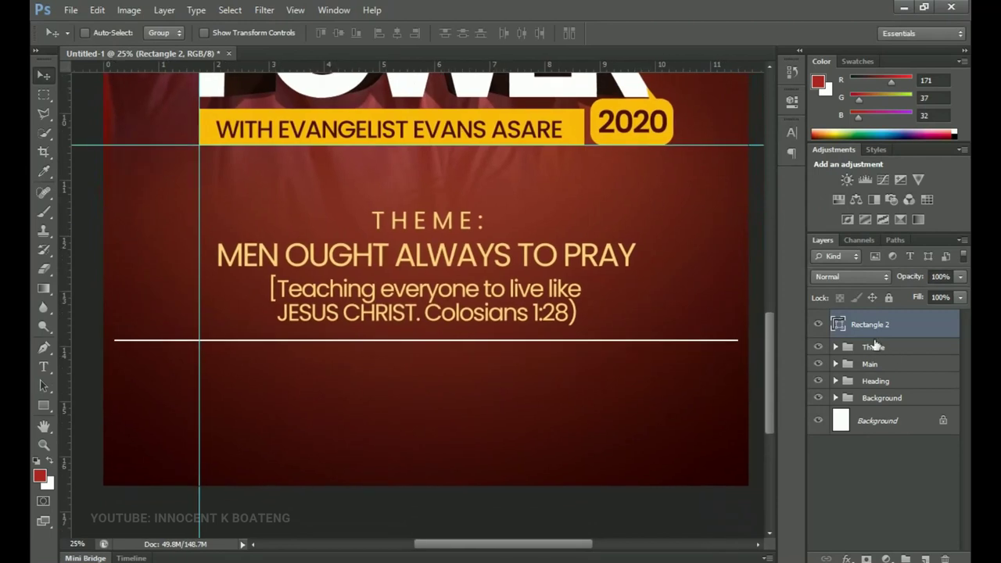
{"action": "left_click", "coordinate": [874, 347], "text": "shift"}
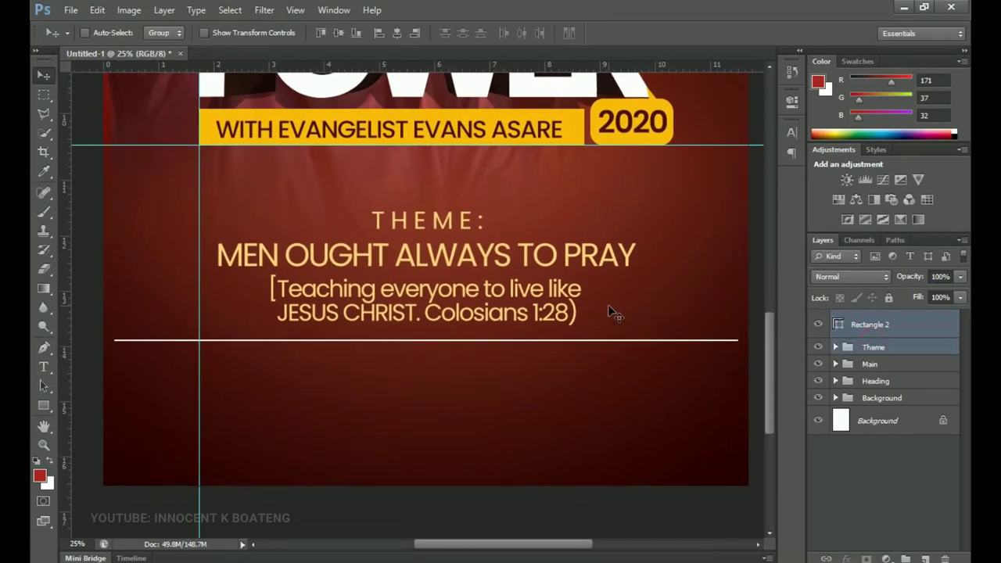
{"action": "left_click_drag", "start_coordinate": [610, 305], "coordinate": [615, 288]}
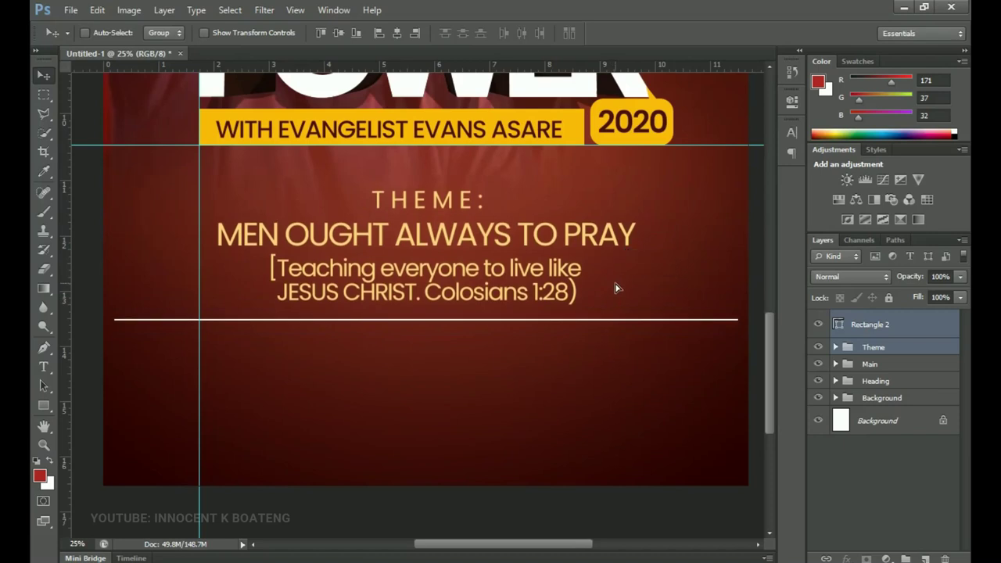
{"action": "scroll", "coordinate": [616, 288], "scroll_direction": "down", "scroll_amount": 3}
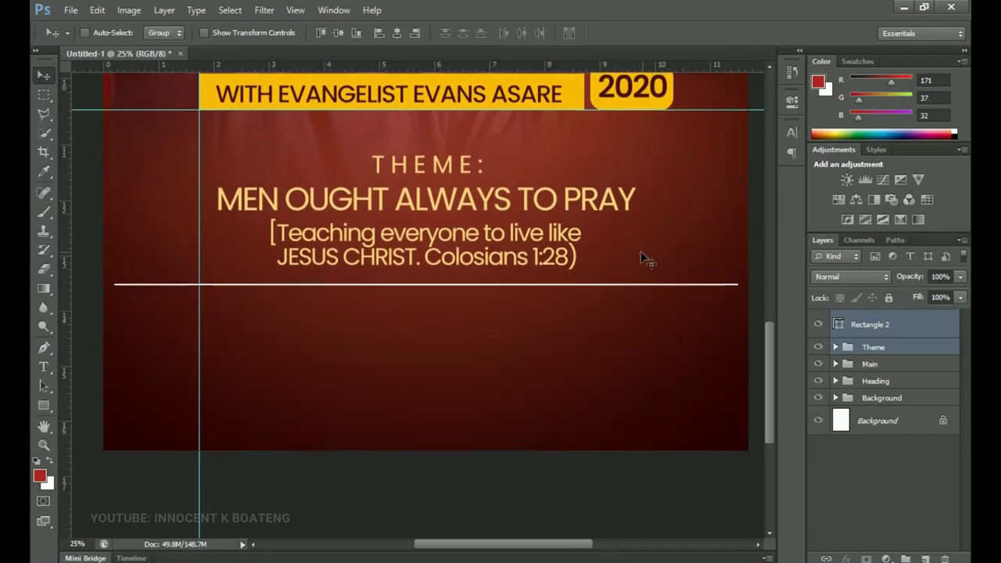
{"action": "left_click_drag", "start_coordinate": [464, 239], "coordinate": [471, 239]}
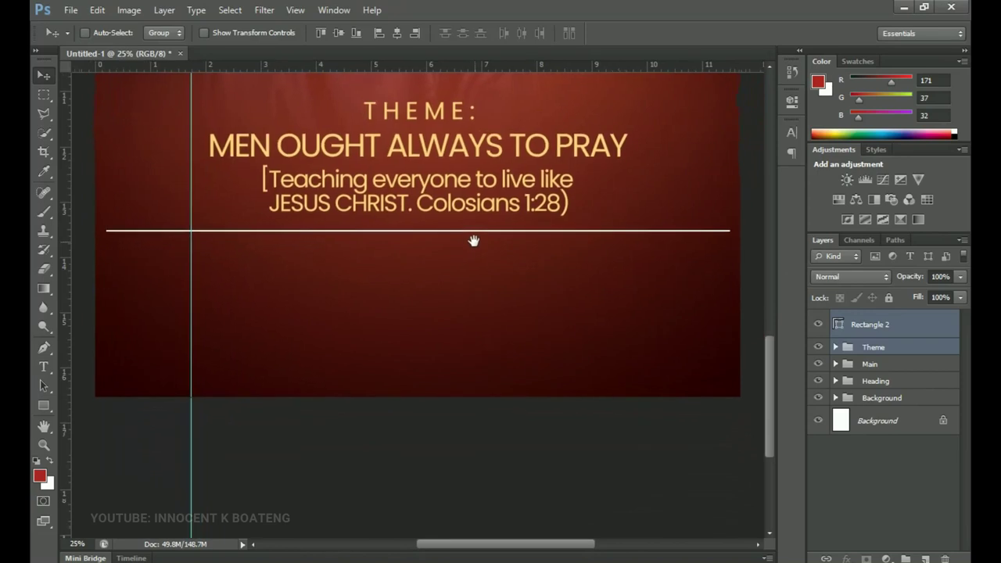
{"action": "key", "text": "alt+Tab"}
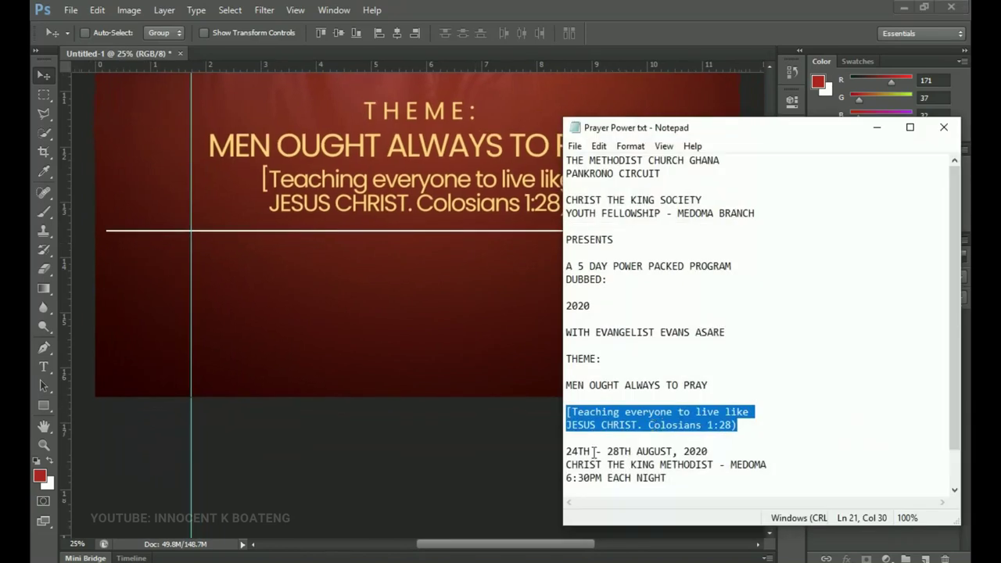
- Paste the date, venue and time lines from Notepad as new text below the divider
{"action": "left_click", "coordinate": [592, 451]}
{"action": "left_click", "coordinate": [876, 127]}
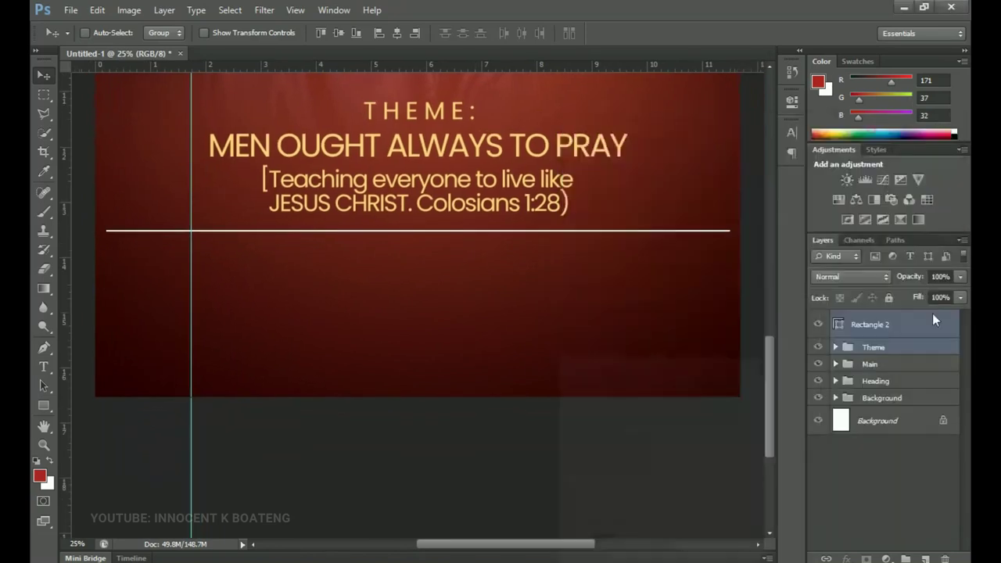
{"action": "left_click", "coordinate": [900, 324]}
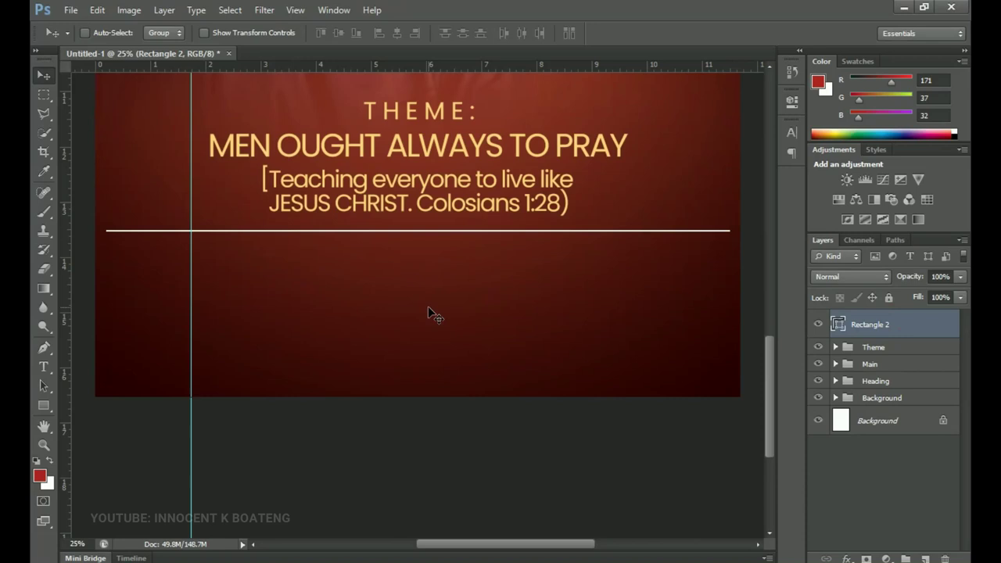
{"action": "key", "text": "t"}
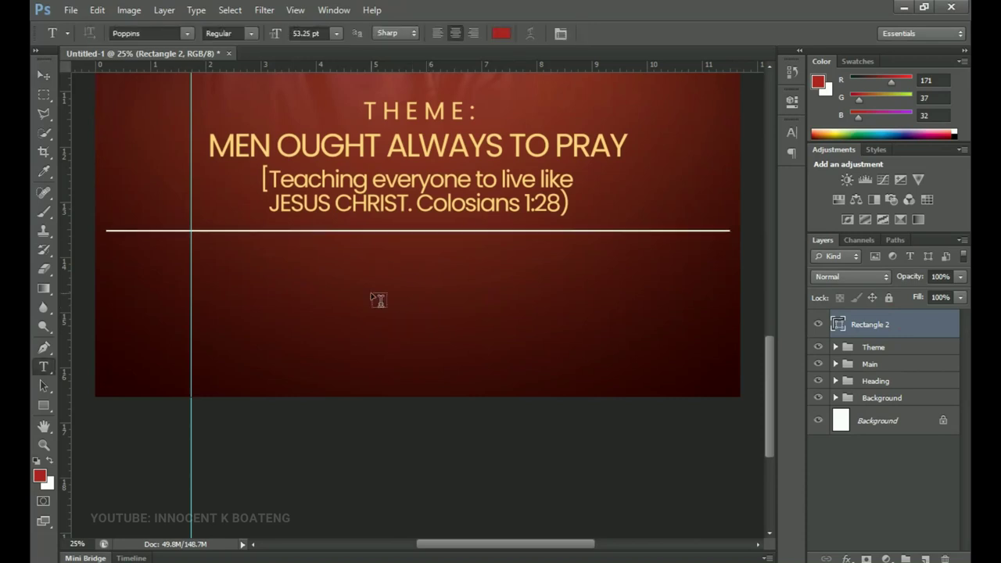
{"action": "left_click", "coordinate": [372, 300]}
{"action": "key", "text": "alt+Tab"}
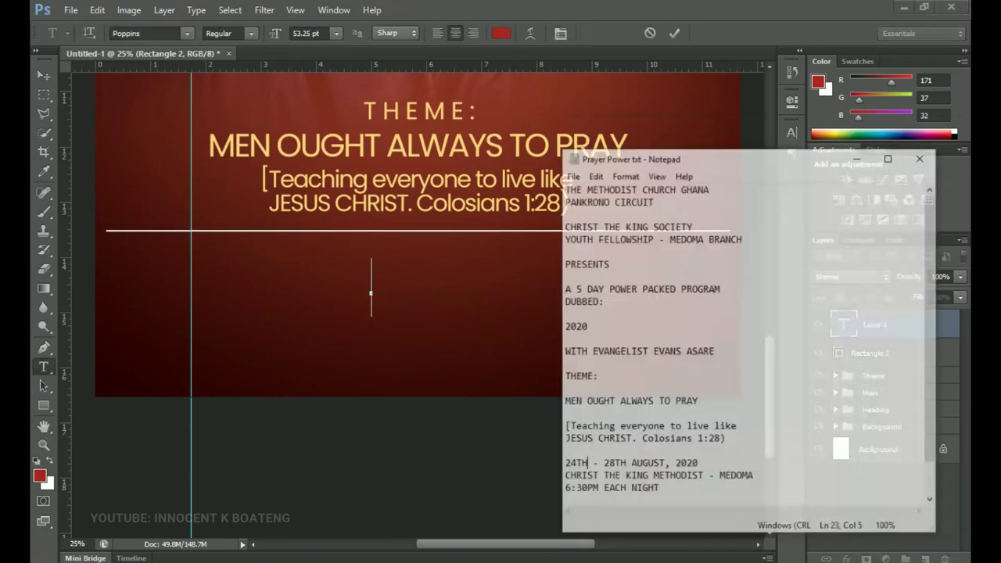
{"action": "left_click_drag", "start_coordinate": [565, 451], "coordinate": [683, 481]}
{"action": "key", "text": "ctrl+c"}
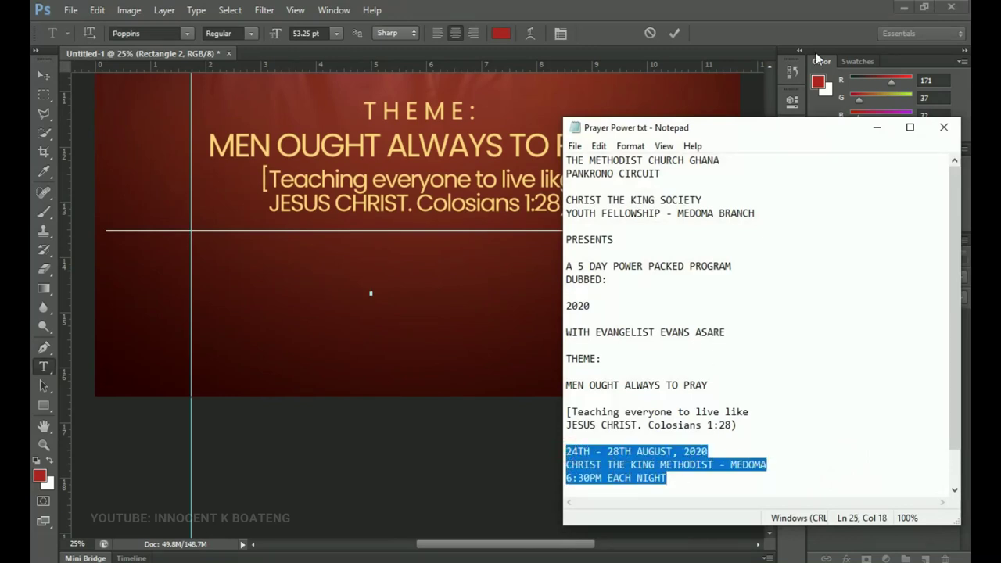
{"action": "left_click", "coordinate": [876, 127]}
{"action": "key", "text": "ctrl+v"}
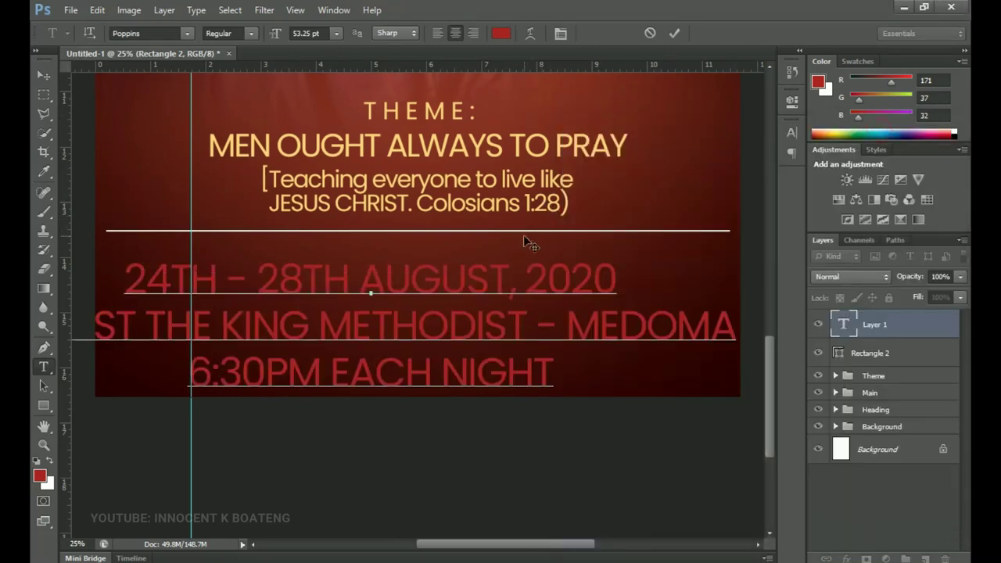
- Make the event details text white and shrink it to 39.25 pt
{"action": "key", "text": "ctrl+a"}
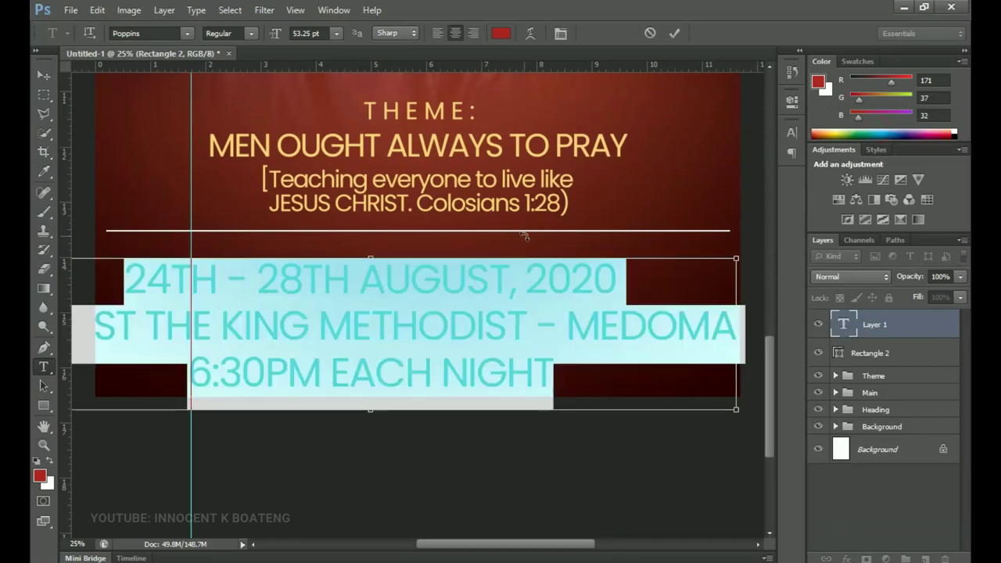
{"action": "left_click", "coordinate": [501, 35]}
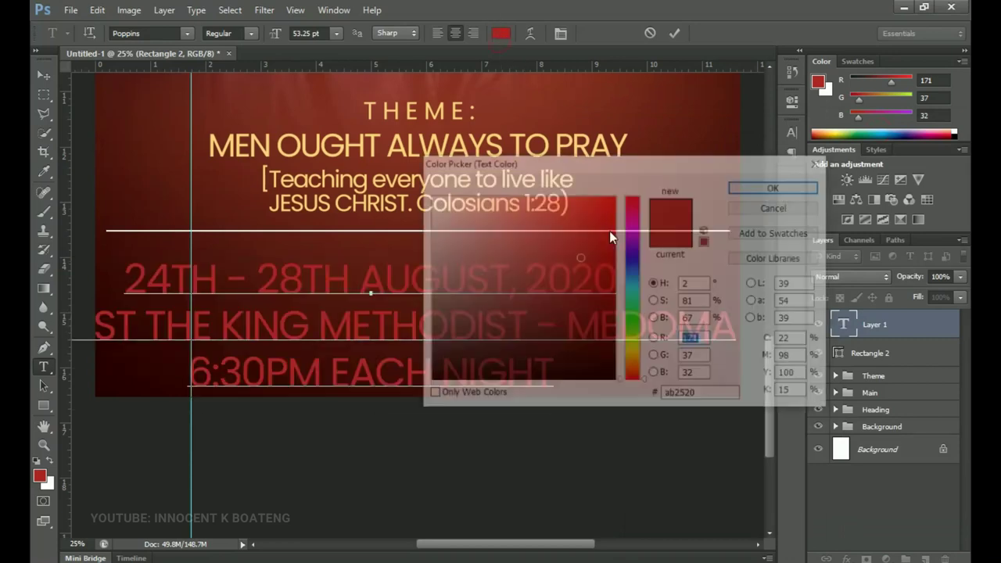
{"action": "left_click", "coordinate": [428, 196]}
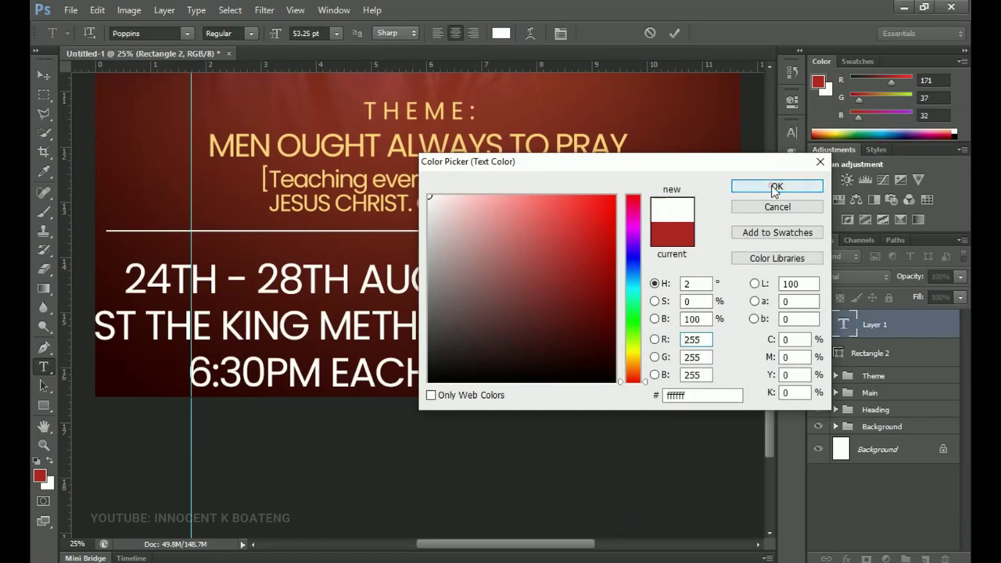
{"action": "left_click", "coordinate": [775, 186]}
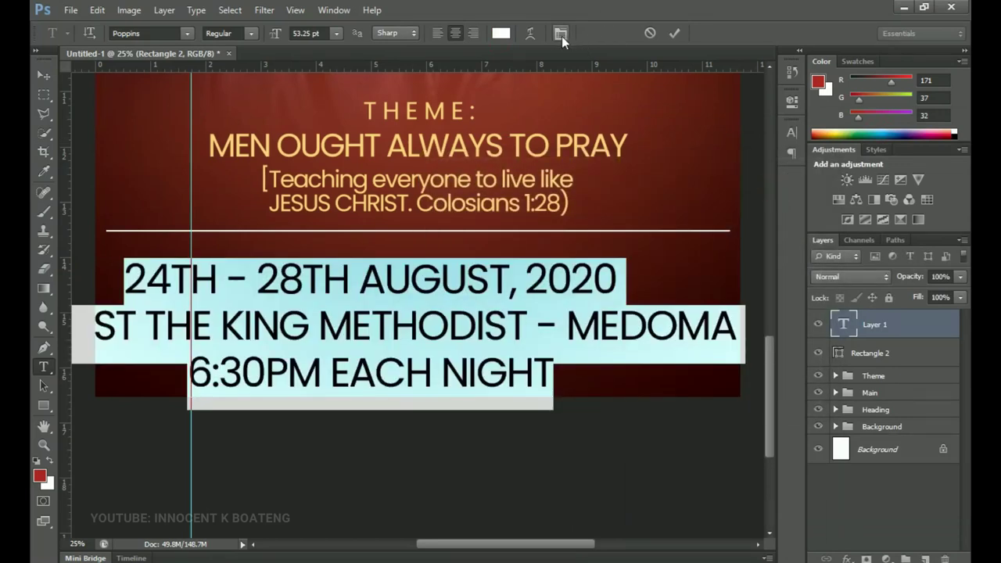
{"action": "left_click_drag", "start_coordinate": [273, 31], "coordinate": [264, 38]}
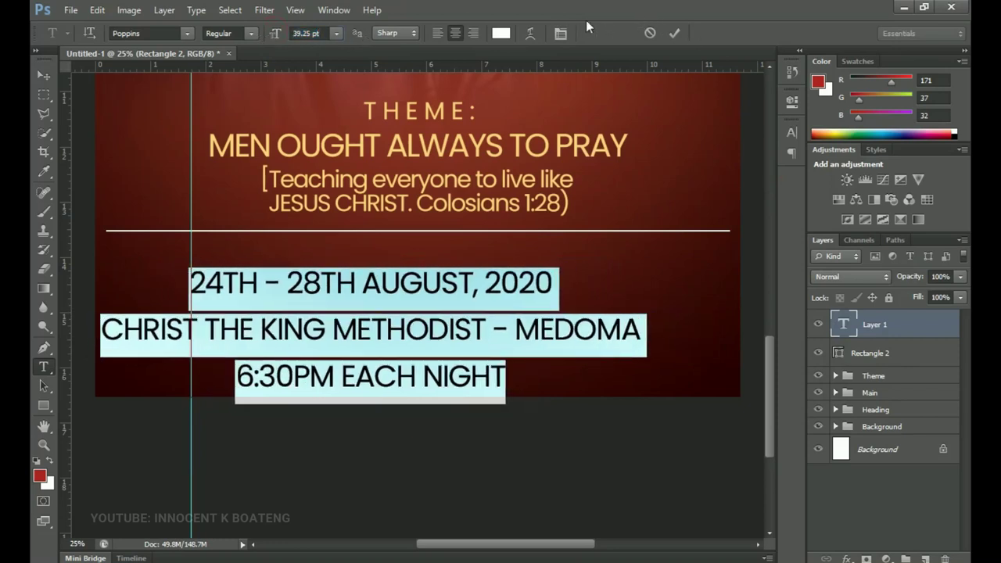
- Lower the event details' leading to 45.76 pt and commit the text
{"action": "left_click", "coordinate": [560, 33]}
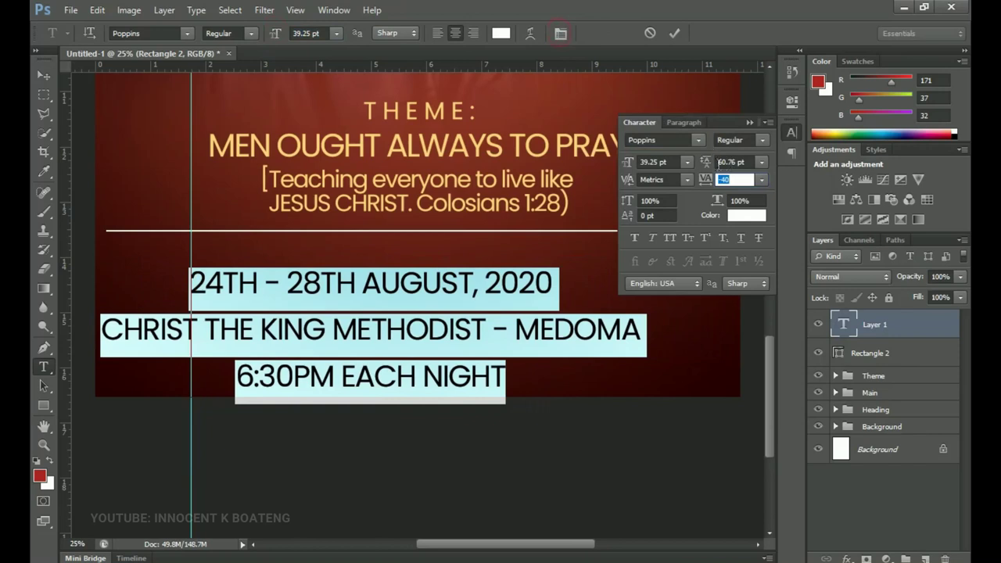
{"action": "left_click_drag", "start_coordinate": [708, 165], "coordinate": [706, 161]}
{"action": "key", "text": "Tab"}
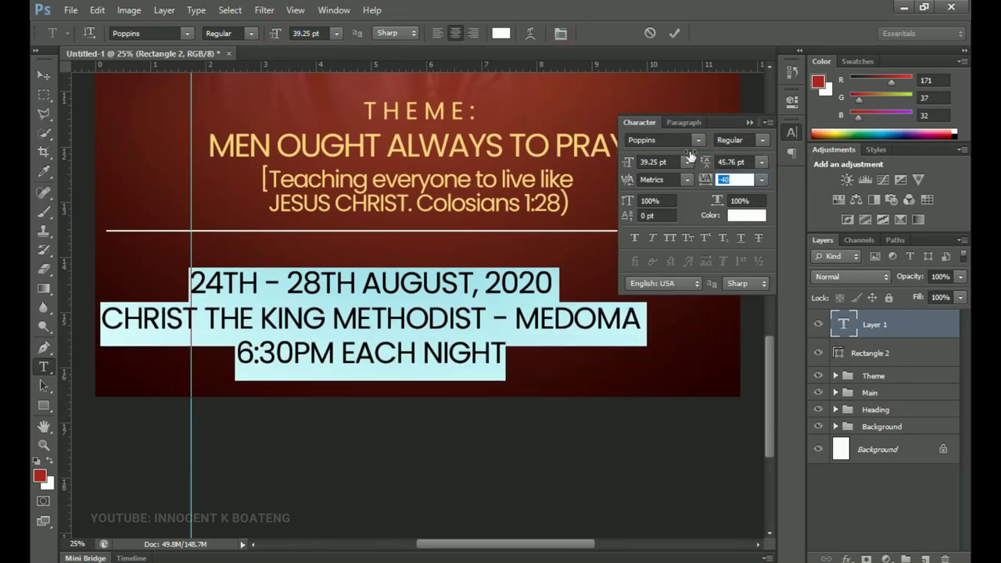
{"action": "left_click", "coordinate": [43, 76]}
- Centre the details block horizontally, scale it to about 81%, and move it up under the divider
{"action": "key", "text": "ctrl+a"}
{"action": "left_click", "coordinate": [399, 35]}
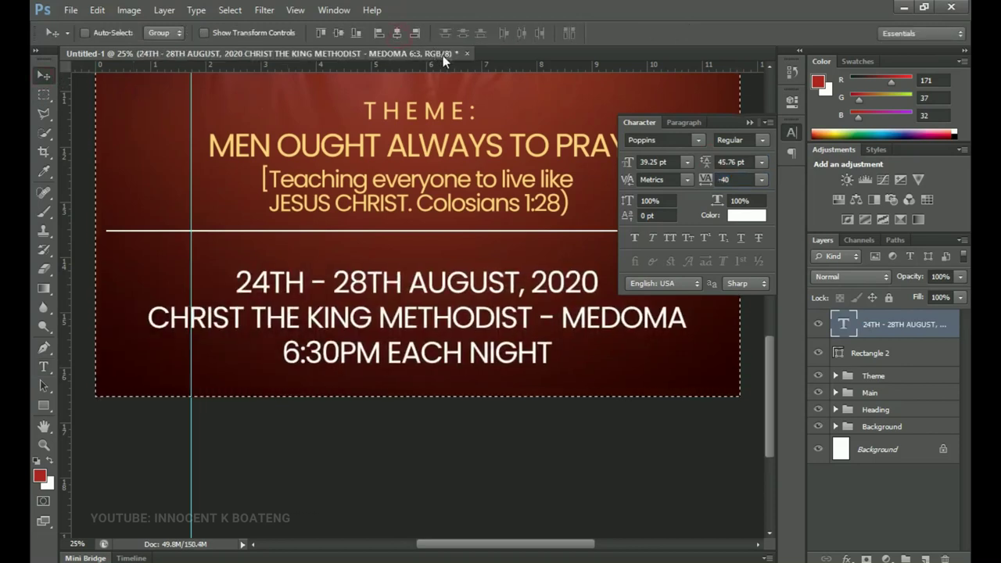
{"action": "key", "text": "ctrl+d"}
{"action": "key", "text": "ctrl+t"}
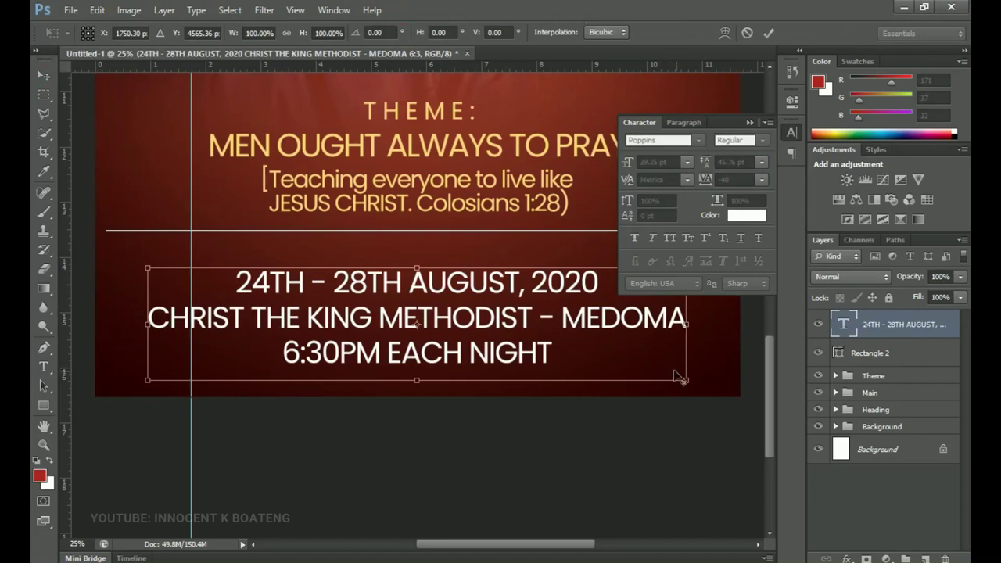
{"action": "left_click_drag", "start_coordinate": [673, 365], "coordinate": [638, 342]}
{"action": "key", "text": "Return"}
{"action": "left_click_drag", "start_coordinate": [498, 336], "coordinate": [500, 309]}
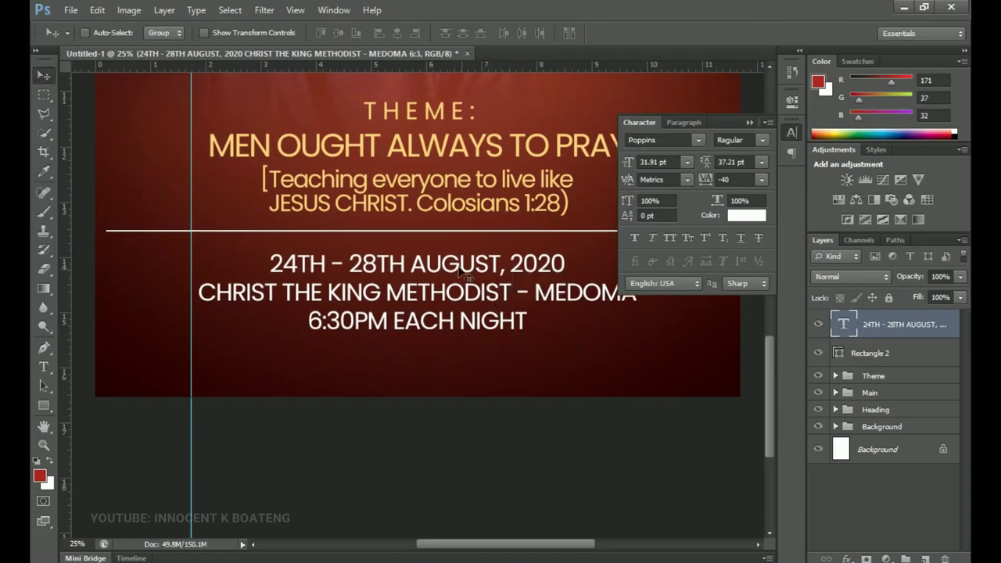
- Make the '24TH - 28TH AUGUST, 2020' line SemiBold at 34.91 pt
{"action": "key", "text": "t"}
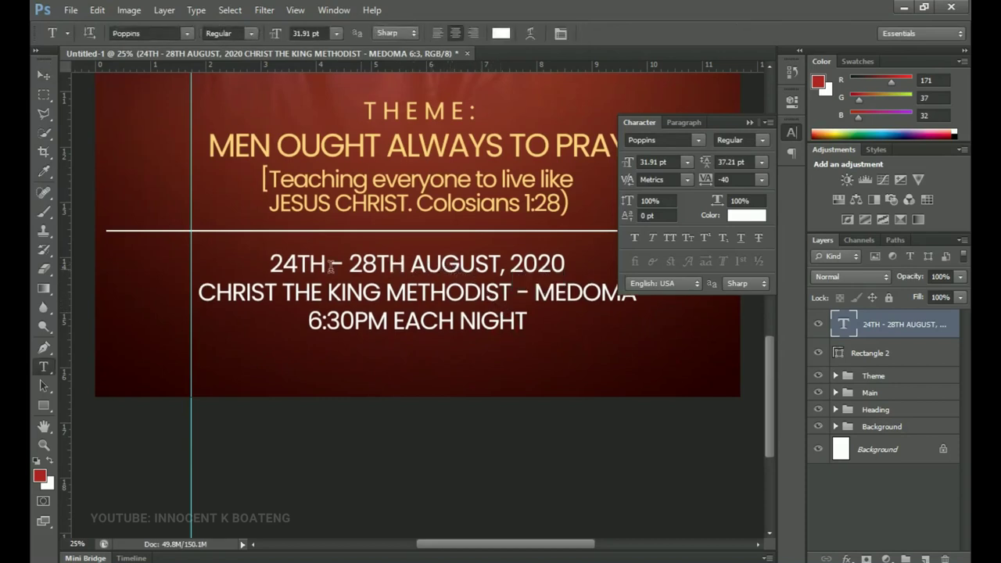
{"action": "left_click", "coordinate": [271, 264]}
{"action": "left_click_drag", "start_coordinate": [271, 265], "coordinate": [575, 258]}
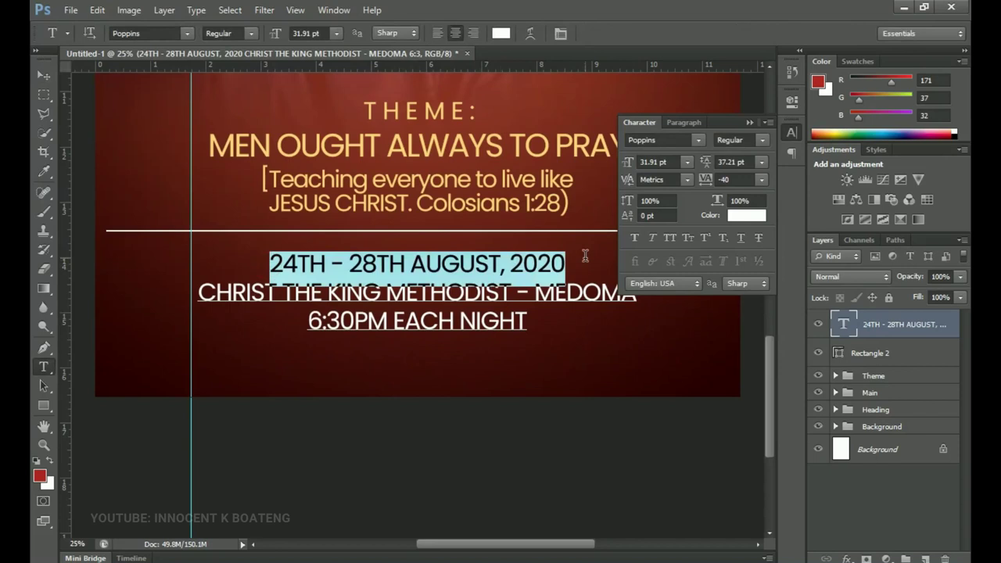
{"action": "left_click", "coordinate": [247, 33]}
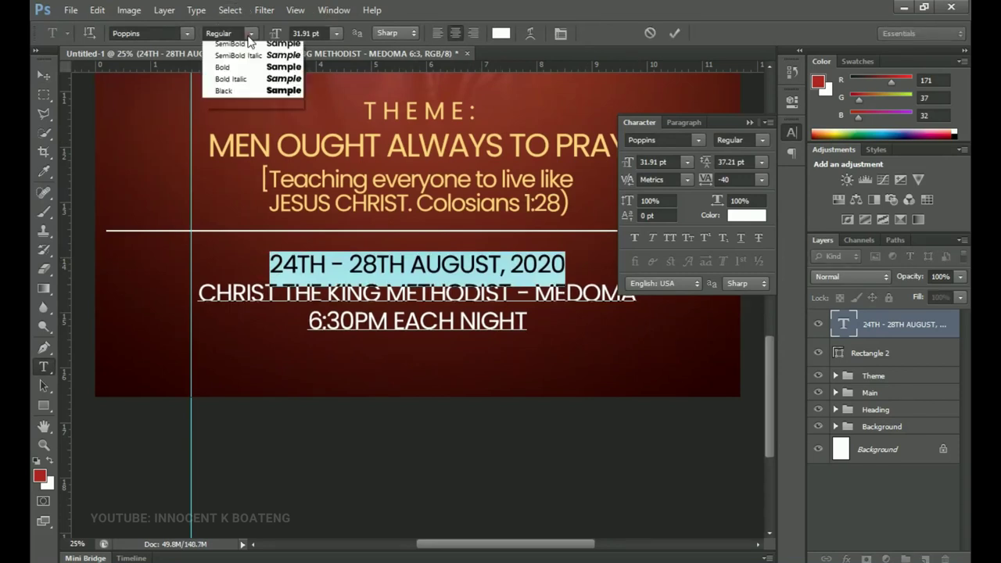
{"action": "left_click", "coordinate": [254, 96]}
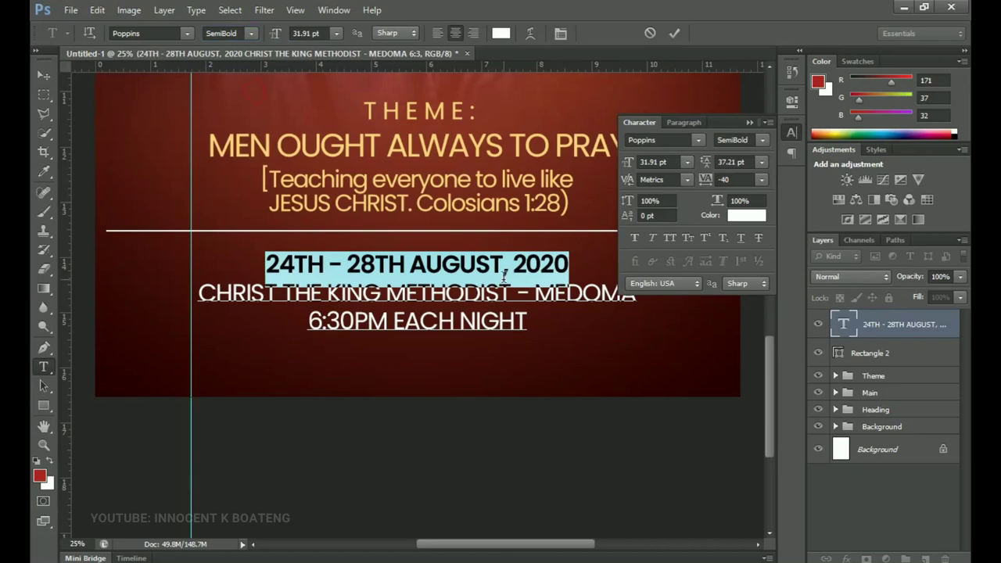
{"action": "left_click_drag", "start_coordinate": [278, 37], "coordinate": [279, 37]}
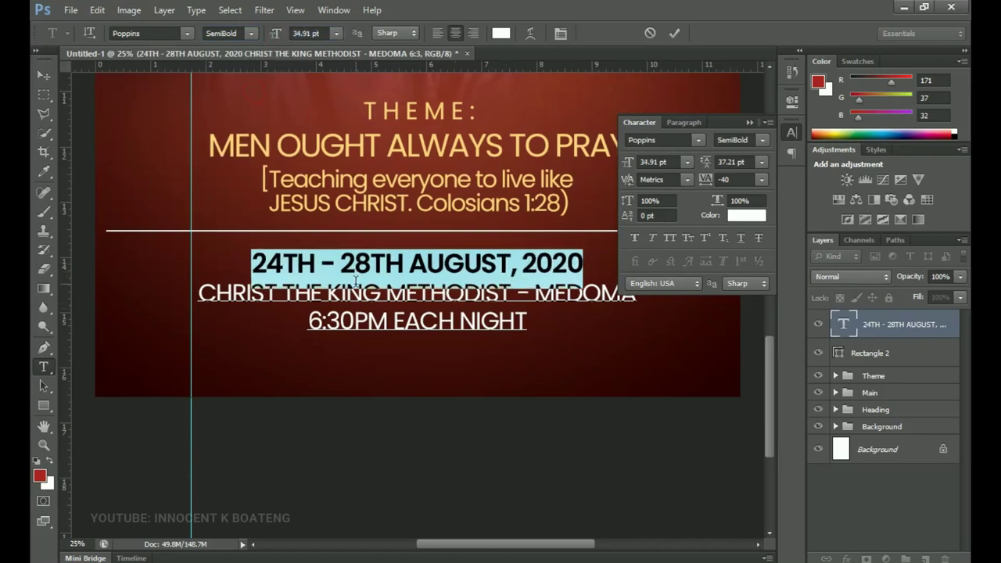
- Colour the 'CHRIST THE KING METHODIST - MEDOMA' line bright yellow (ffea00)
{"action": "scroll", "coordinate": [409, 287], "scroll_direction": "down", "scroll_amount": 2}
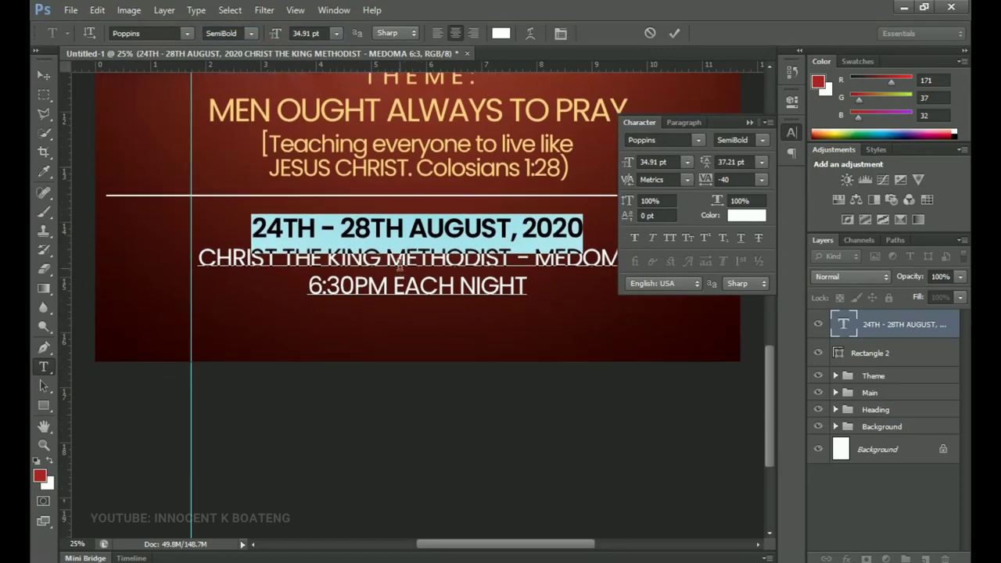
{"action": "left_click_drag", "start_coordinate": [201, 262], "coordinate": [639, 258]}
{"action": "left_click", "coordinate": [749, 123]}
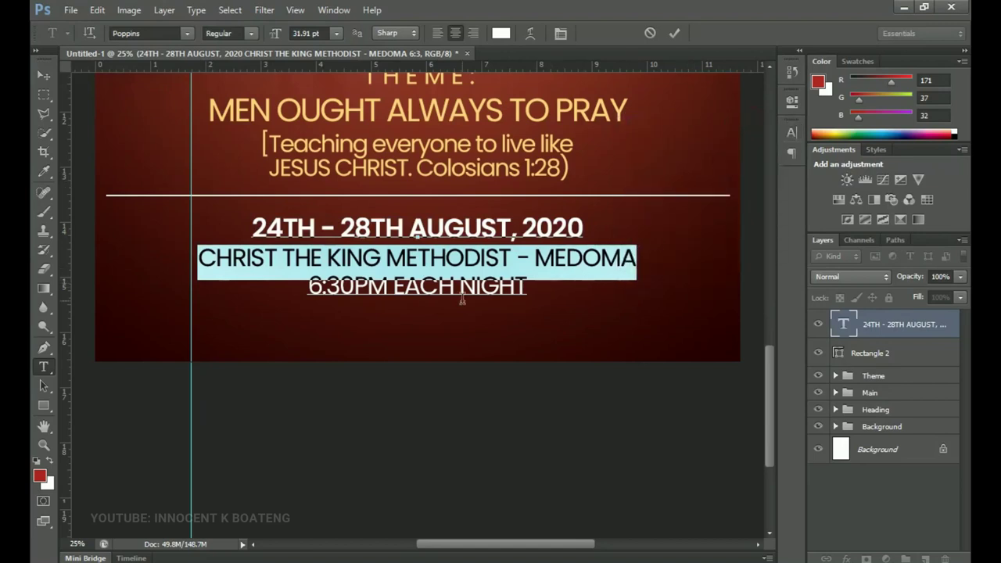
{"action": "left_click", "coordinate": [501, 35]}
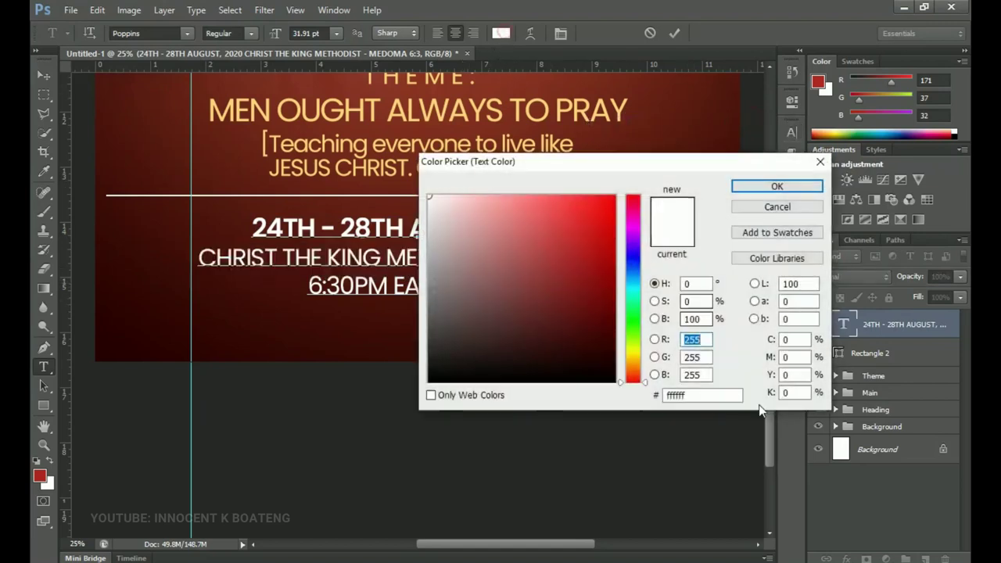
{"action": "left_click_drag", "start_coordinate": [631, 364], "coordinate": [631, 354]}
{"action": "left_click_drag", "start_coordinate": [592, 239], "coordinate": [710, 158]}
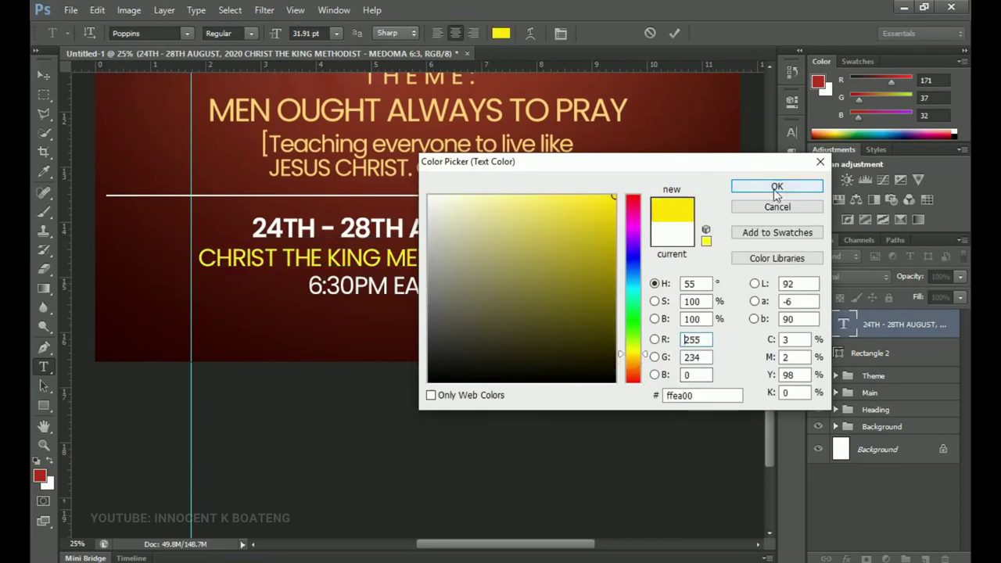
{"action": "left_click", "coordinate": [776, 188]}
{"action": "left_click", "coordinate": [442, 426], "text": "alt"}
{"action": "left_click", "coordinate": [442, 427]}
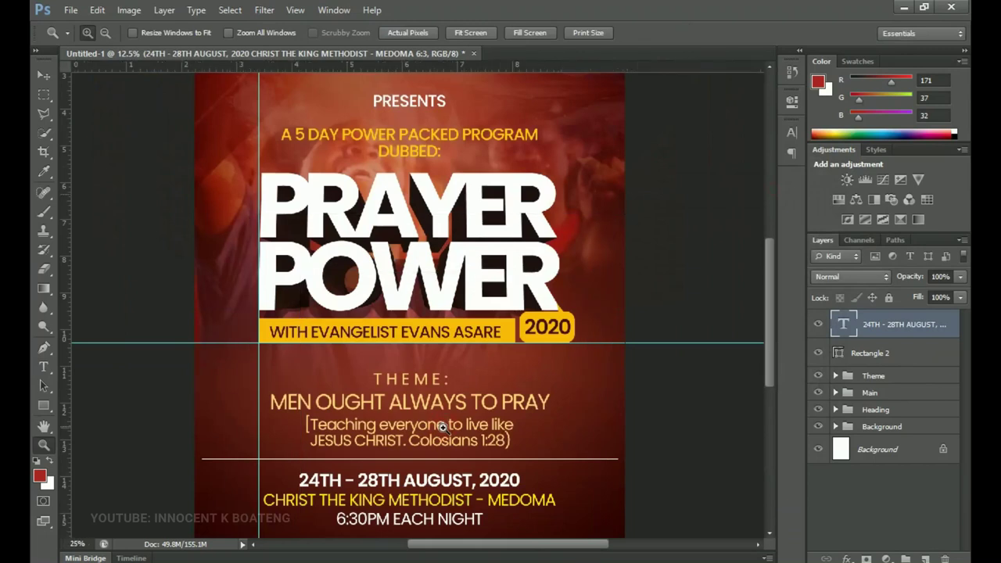
{"action": "scroll", "coordinate": [442, 426], "scroll_direction": "down", "scroll_amount": 2}
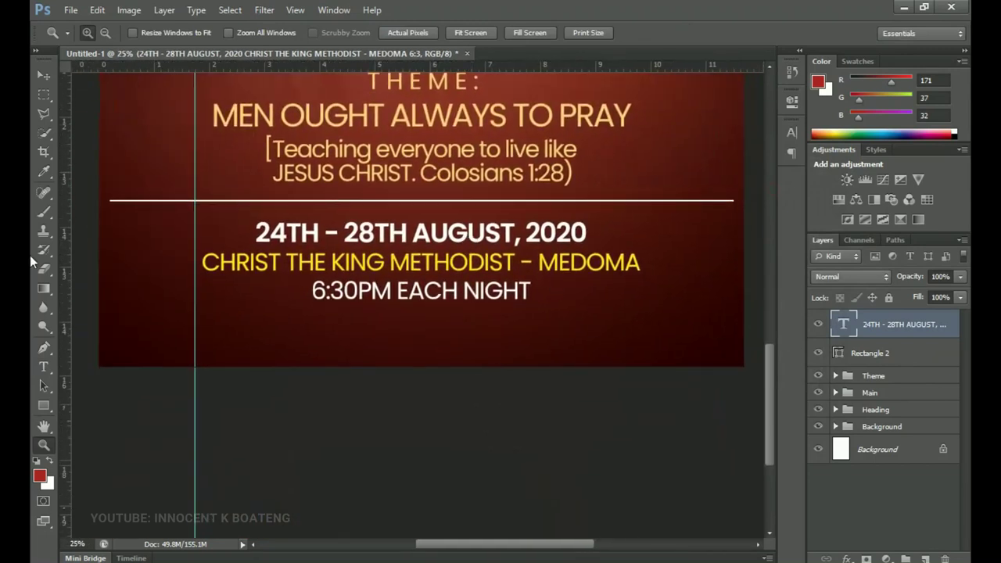
- Draw a white-filled rounded rectangle with 100 px corners below the event details
{"action": "left_click", "coordinate": [52, 406]}
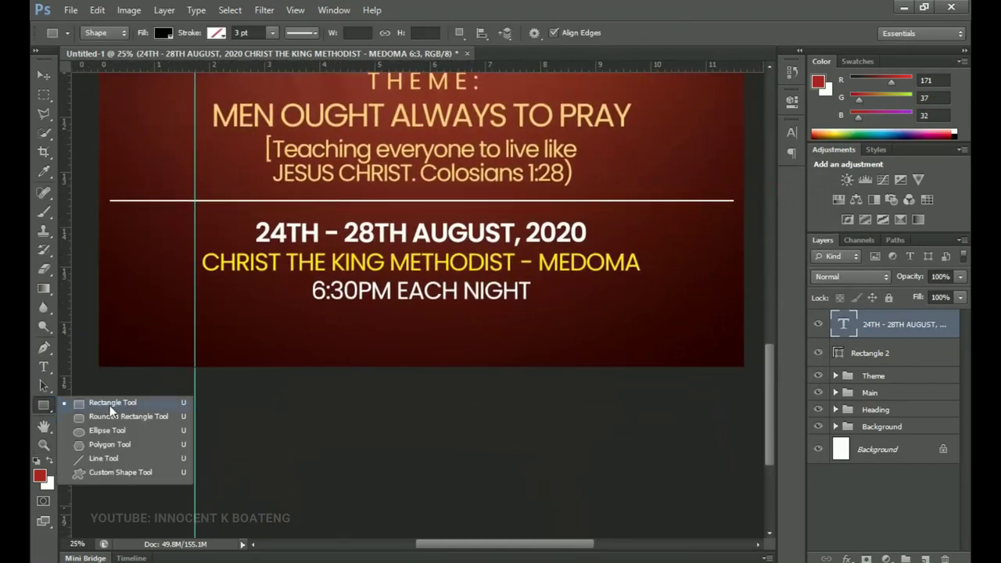
{"action": "left_click", "coordinate": [112, 415]}
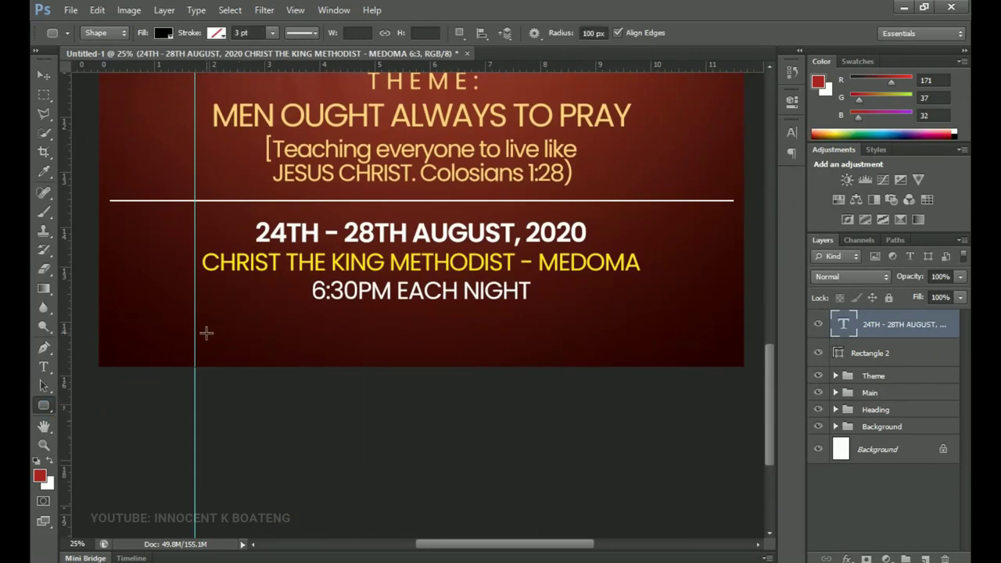
{"action": "left_click_drag", "start_coordinate": [210, 328], "coordinate": [686, 470]}
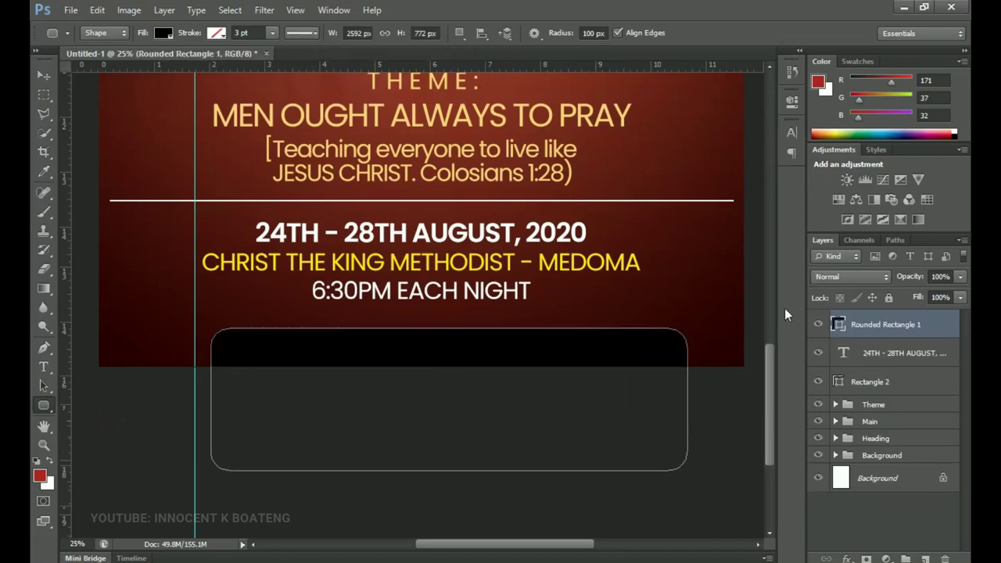
{"action": "double_click", "coordinate": [838, 326]}
{"action": "left_click_drag", "start_coordinate": [481, 218], "coordinate": [350, 134]}
{"action": "left_click", "coordinate": [776, 186]}
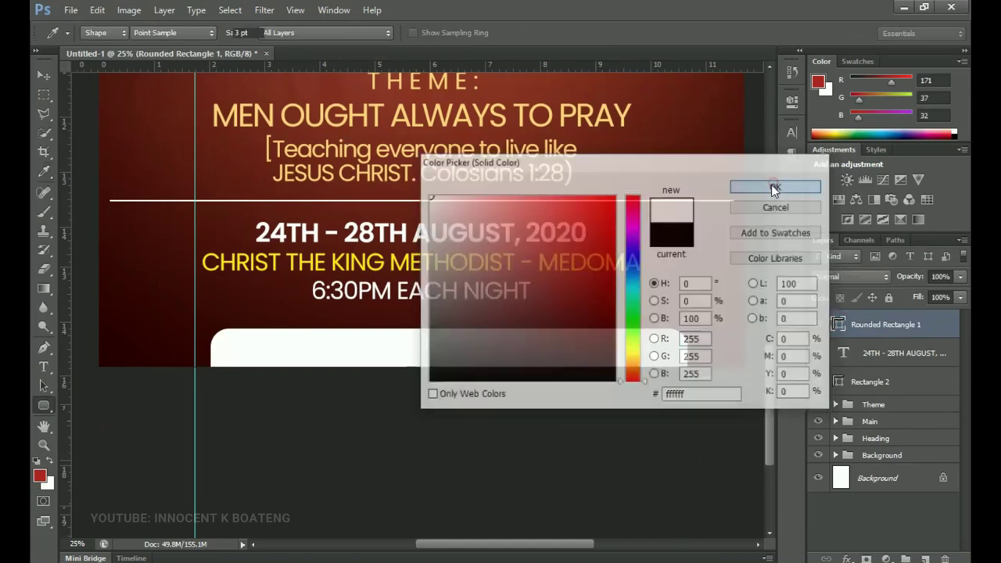
- Centre the white box horizontally on the canvas and nudge it into place
{"action": "key", "text": "ctrl+a"}
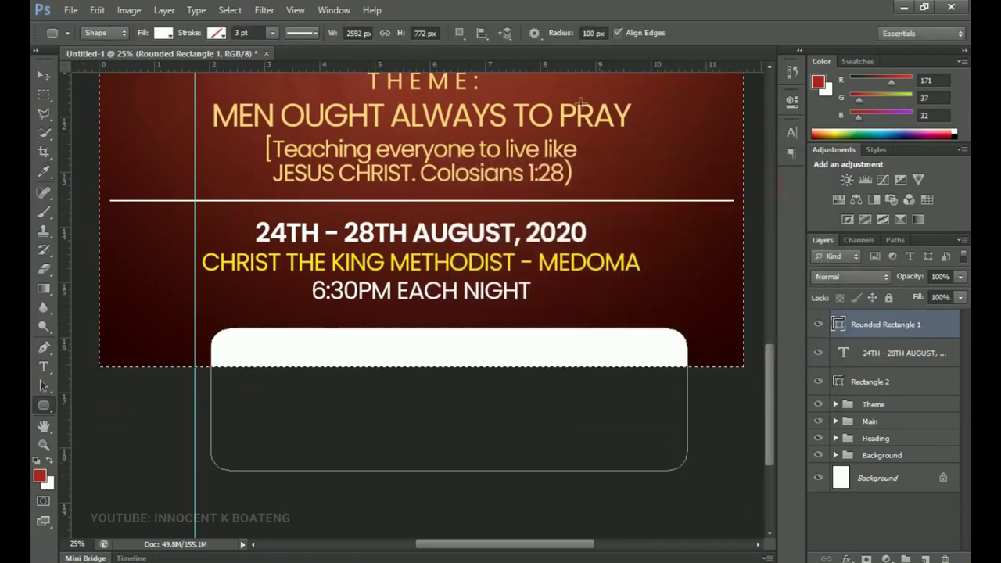
{"action": "key", "text": "v"}
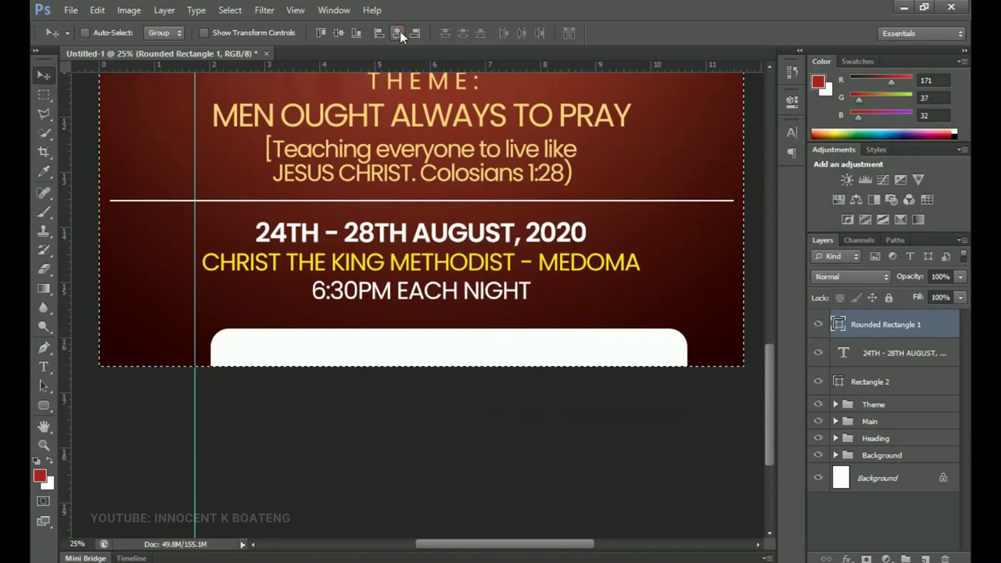
{"action": "left_click", "coordinate": [398, 33]}
{"action": "key", "text": "ctrl+d"}
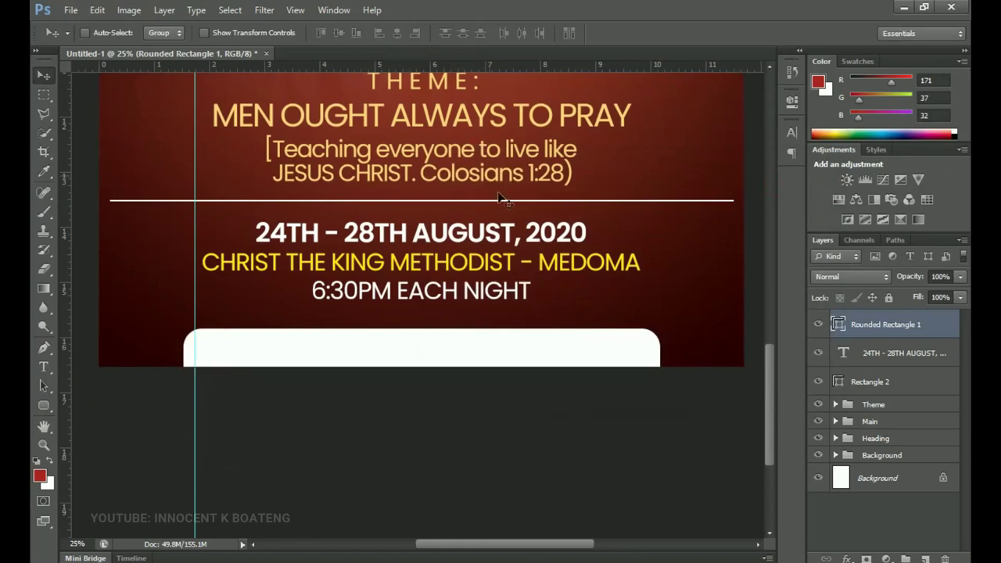
{"action": "left_click_drag", "start_coordinate": [539, 258], "coordinate": [540, 263]}
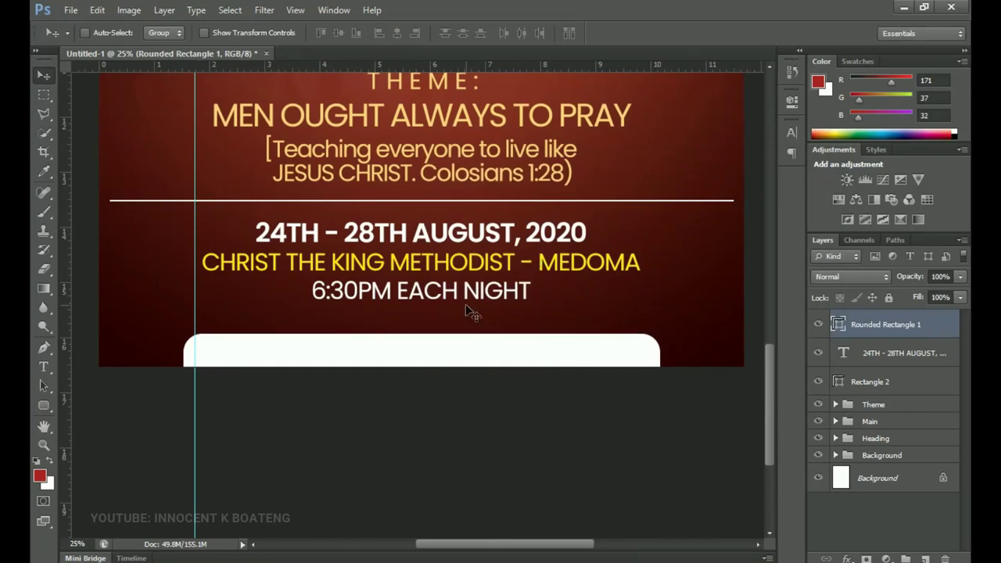